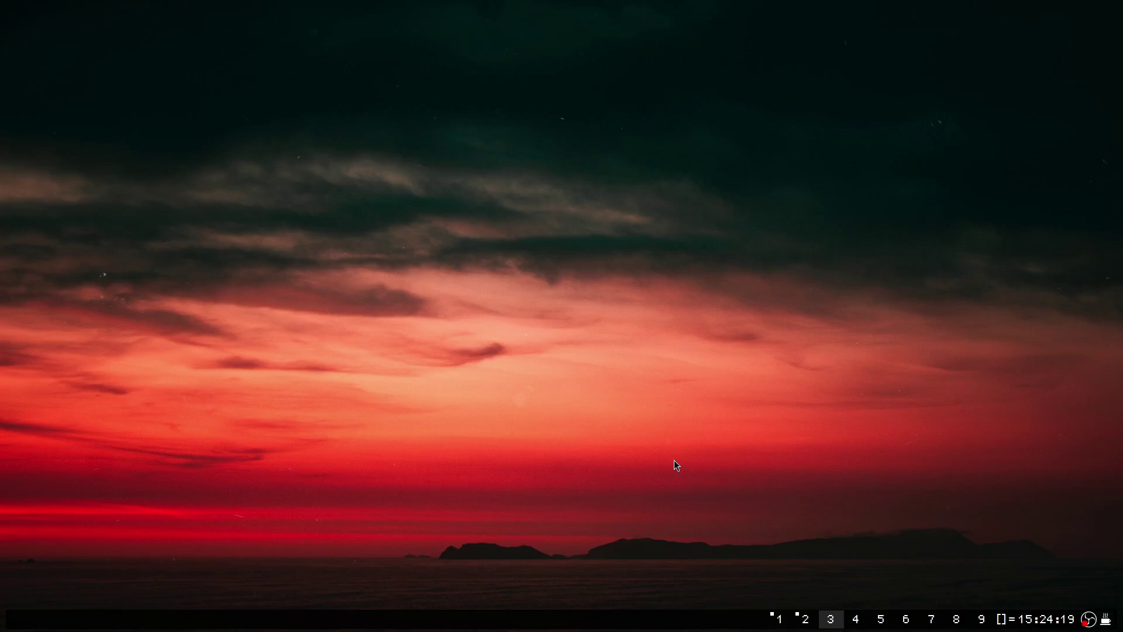
Launch qutebrowser, open suckless.org and go to its dwm page.
key("super+w")
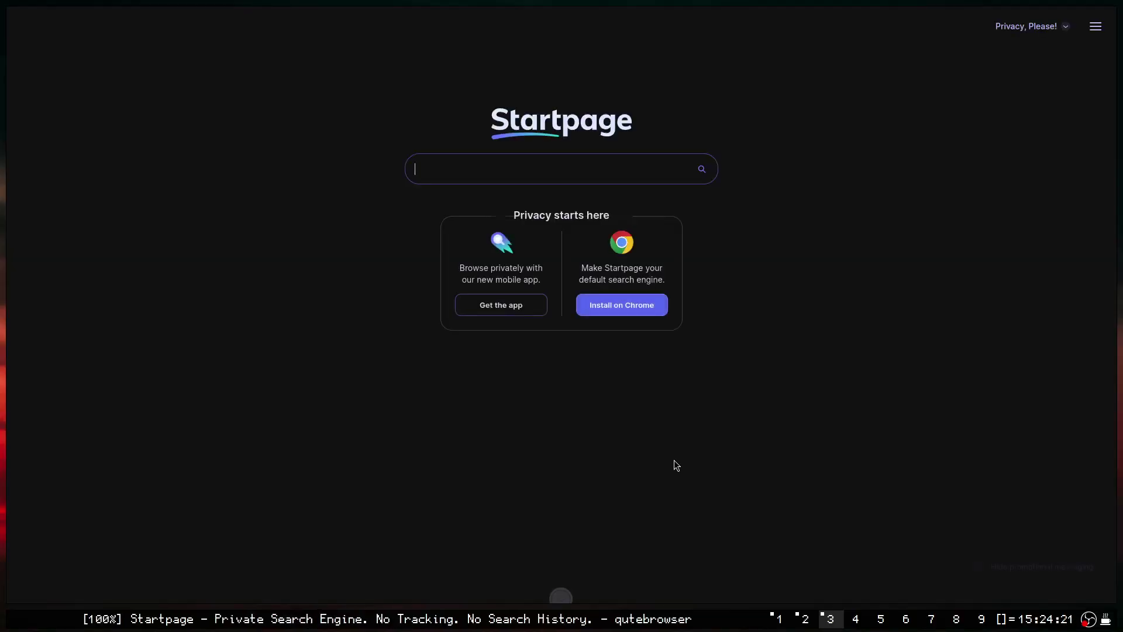
type("open suckless")
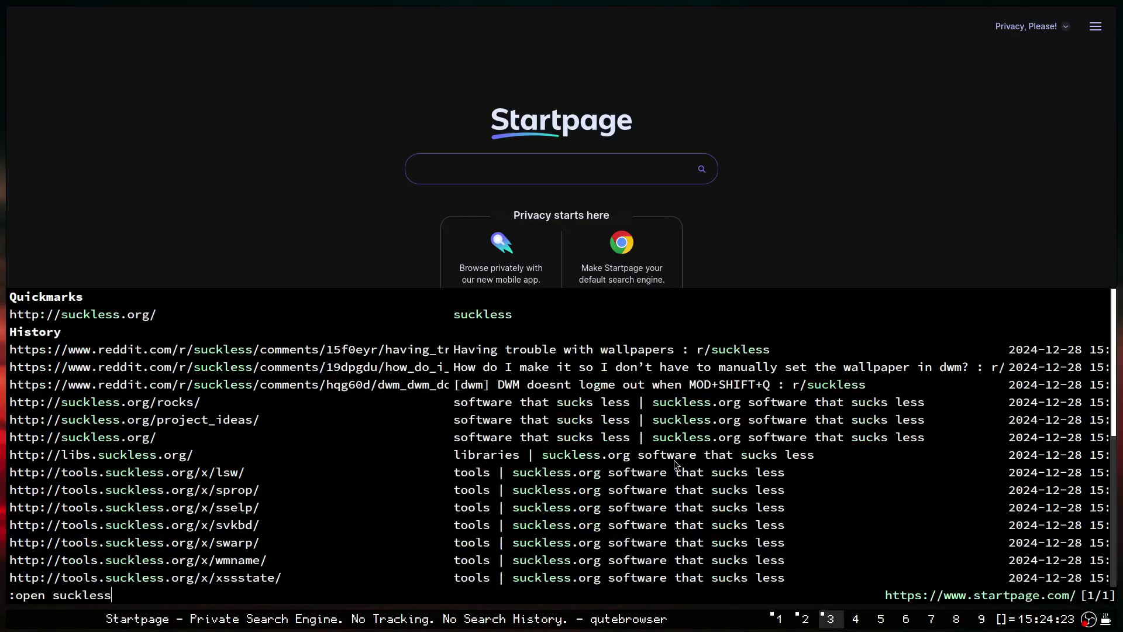
key("Return")
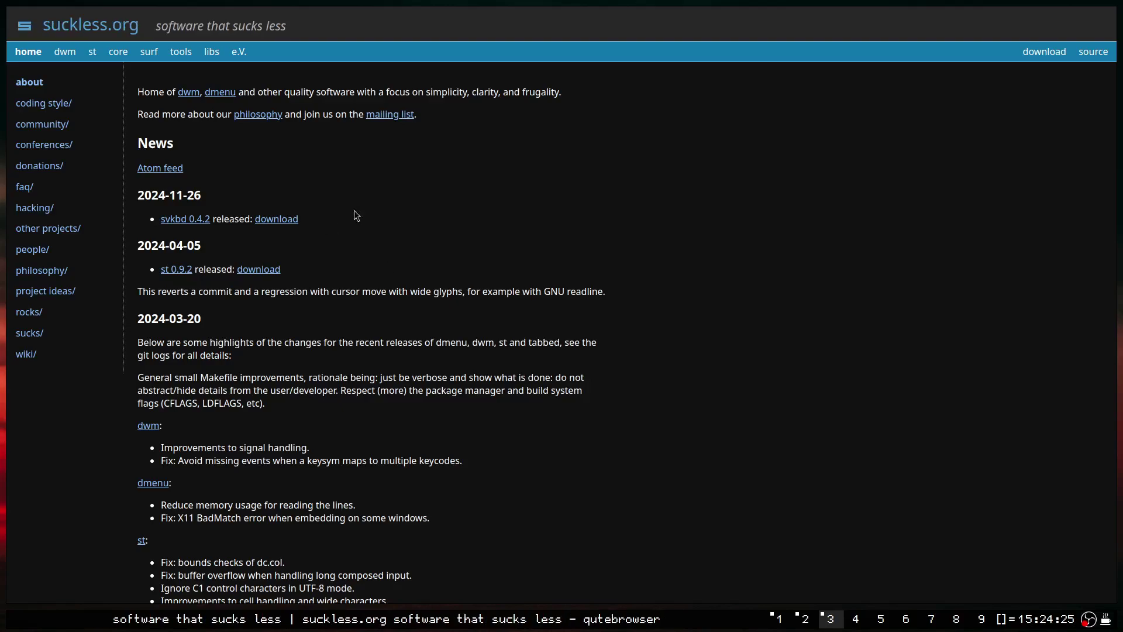
left_click(71, 57)
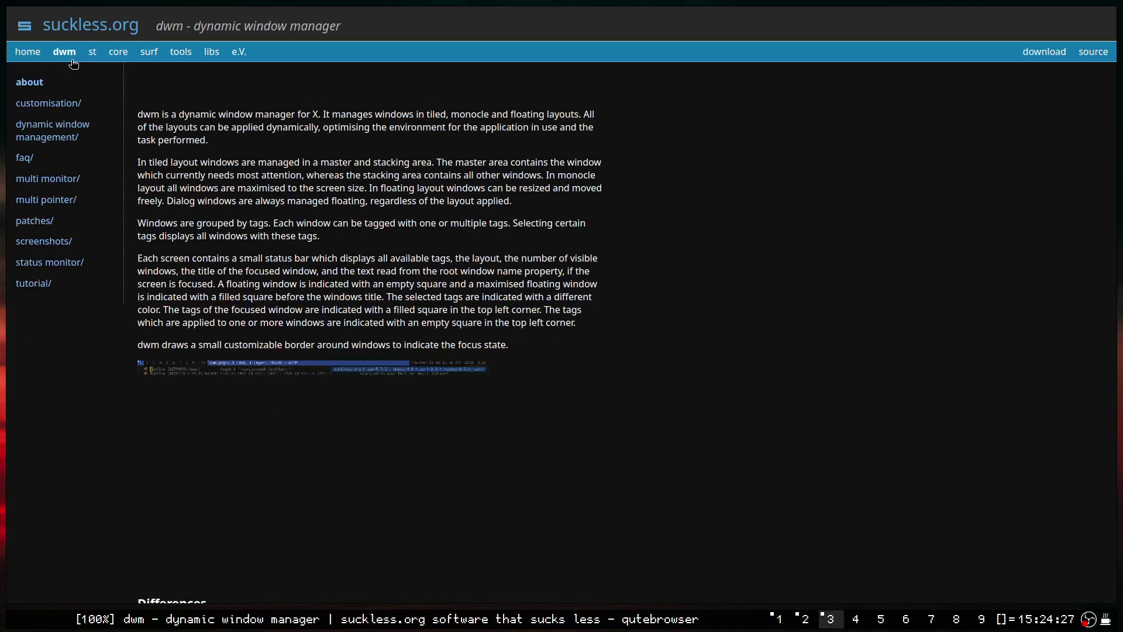
Open dwm's patches/ page and scroll down through the patch list and back to the top.
left_click(33, 220)
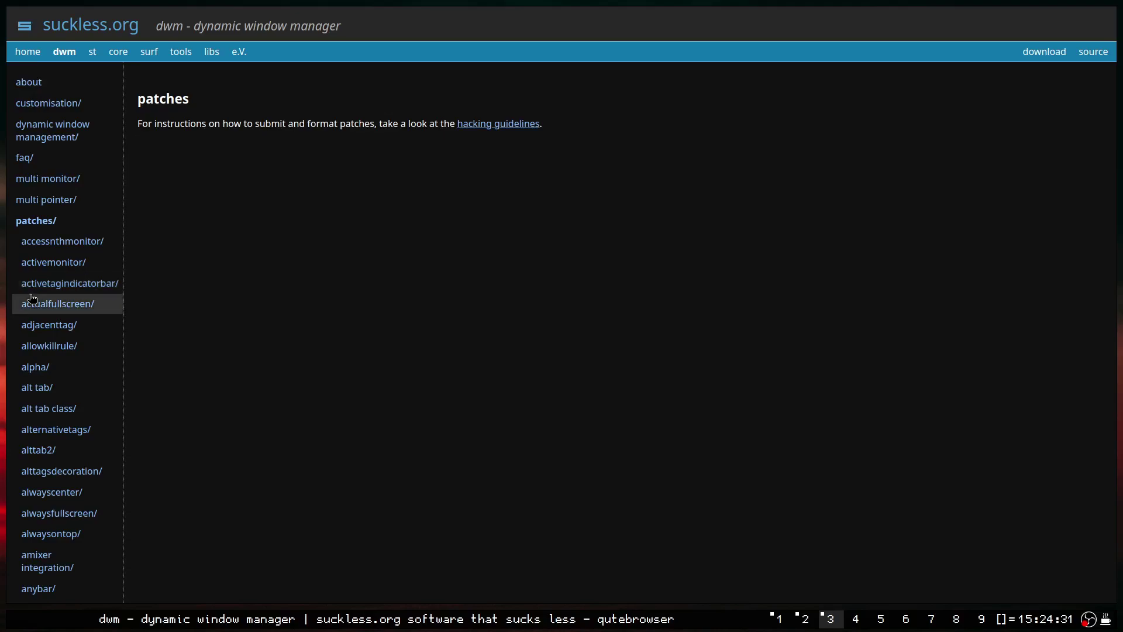
scroll(32, 299, "down", 12)
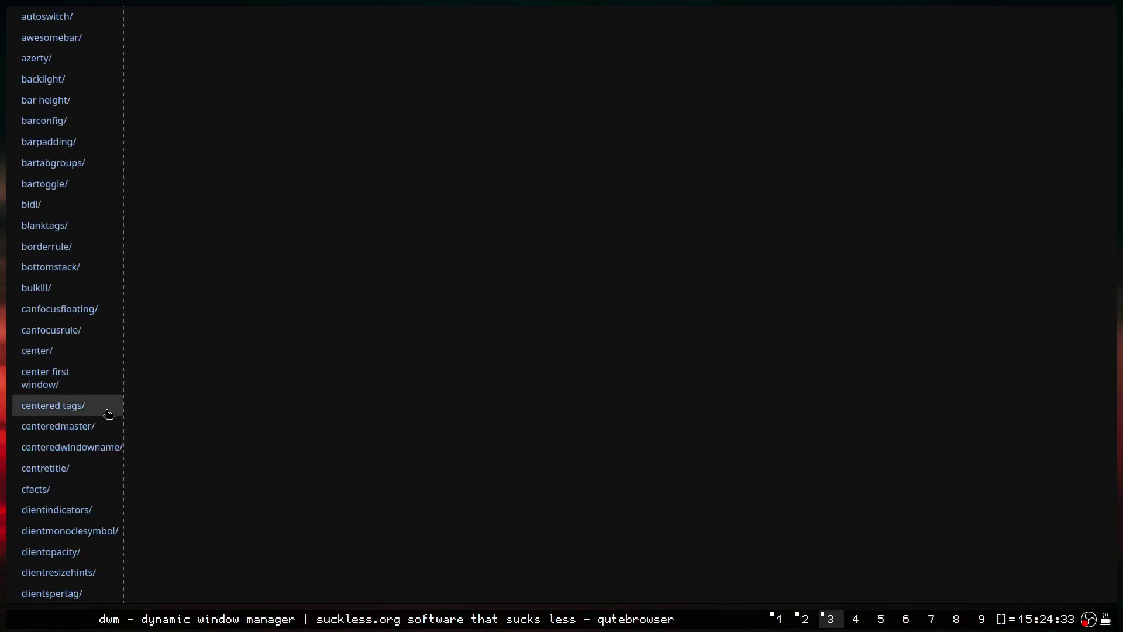
scroll(108, 414, "down", 15)
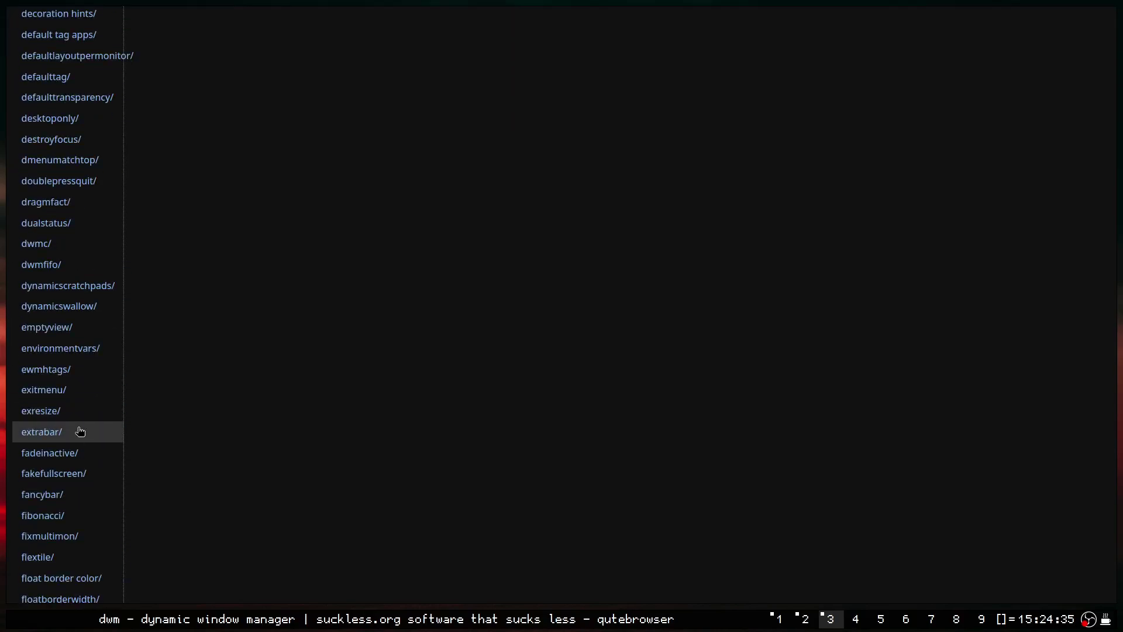
scroll(80, 431, "down", 15)
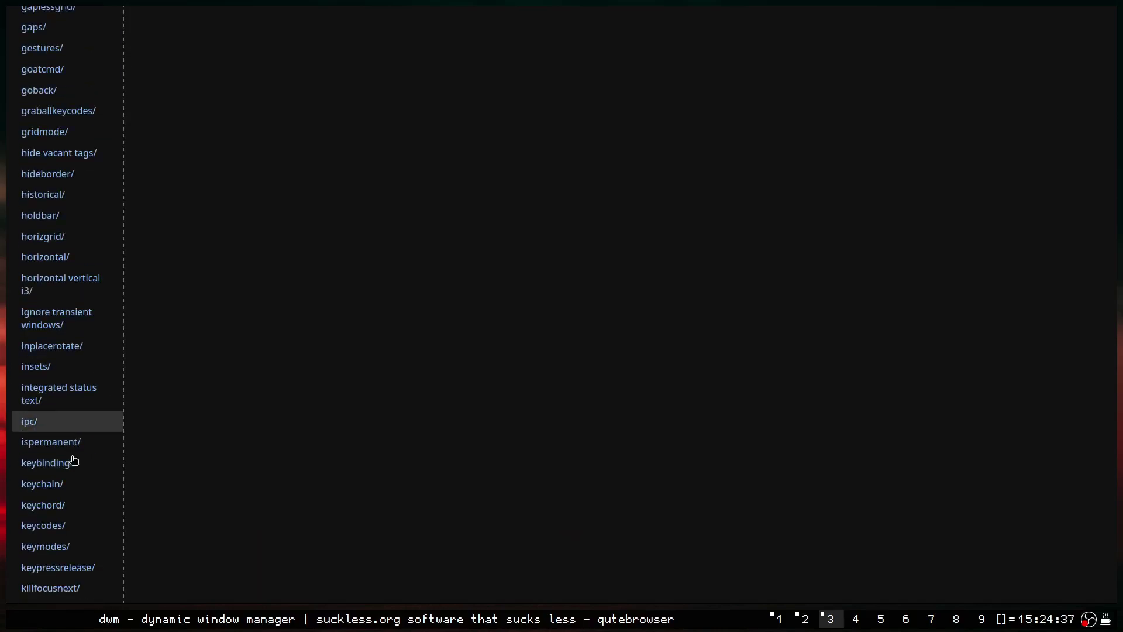
scroll(73, 461, "down", 3)
scroll(68, 464, "up", 13)
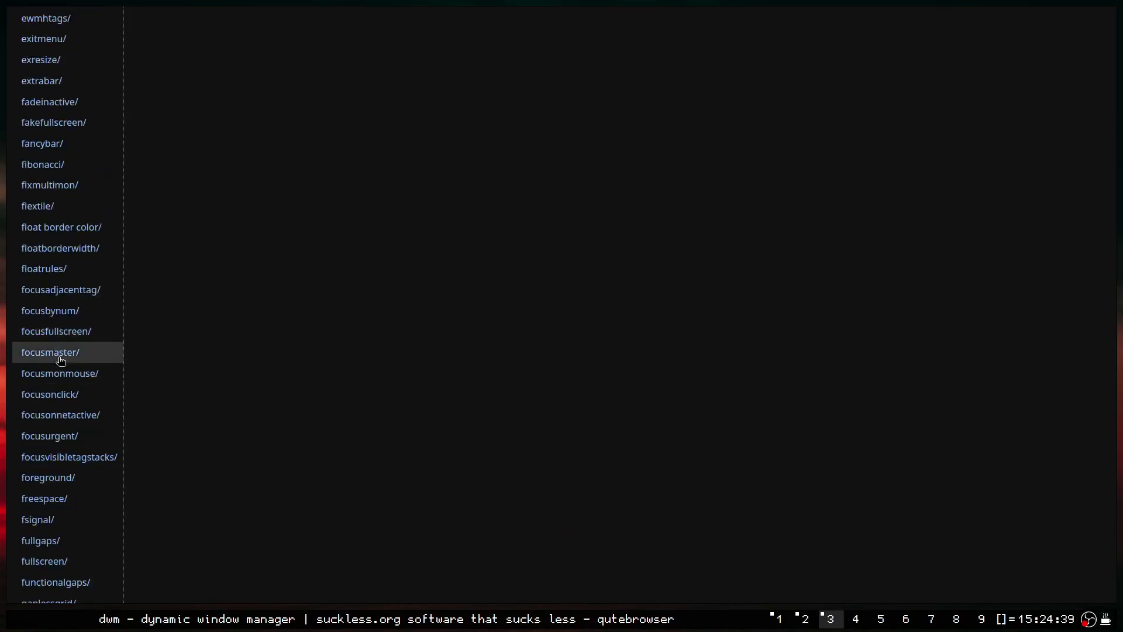
scroll(61, 361, "up", 15)
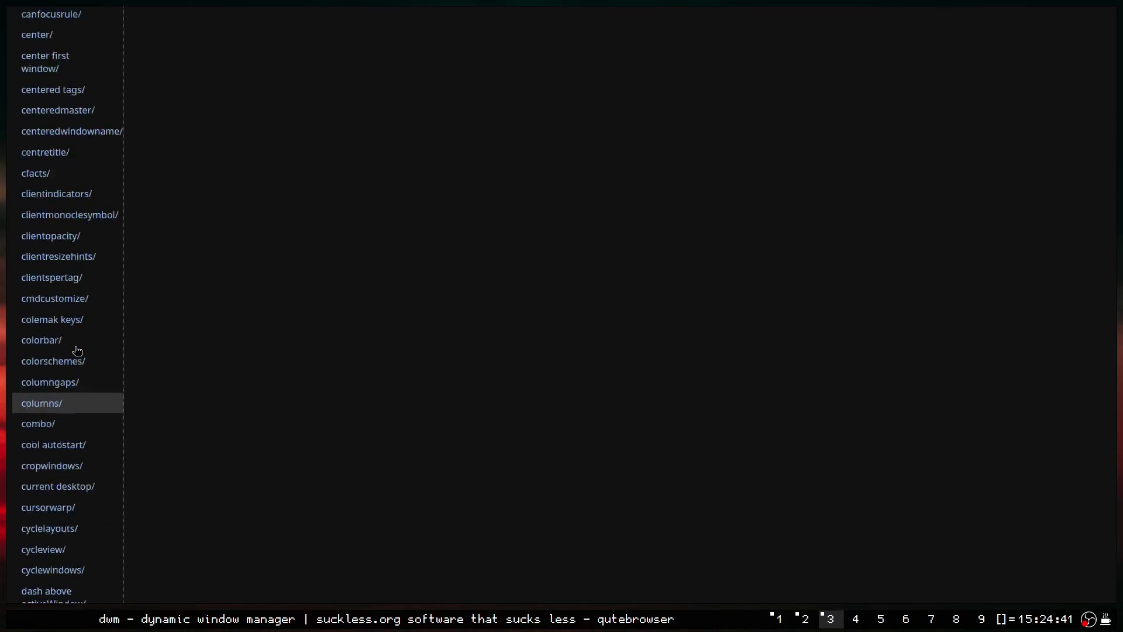
scroll(78, 351, "up", 15)
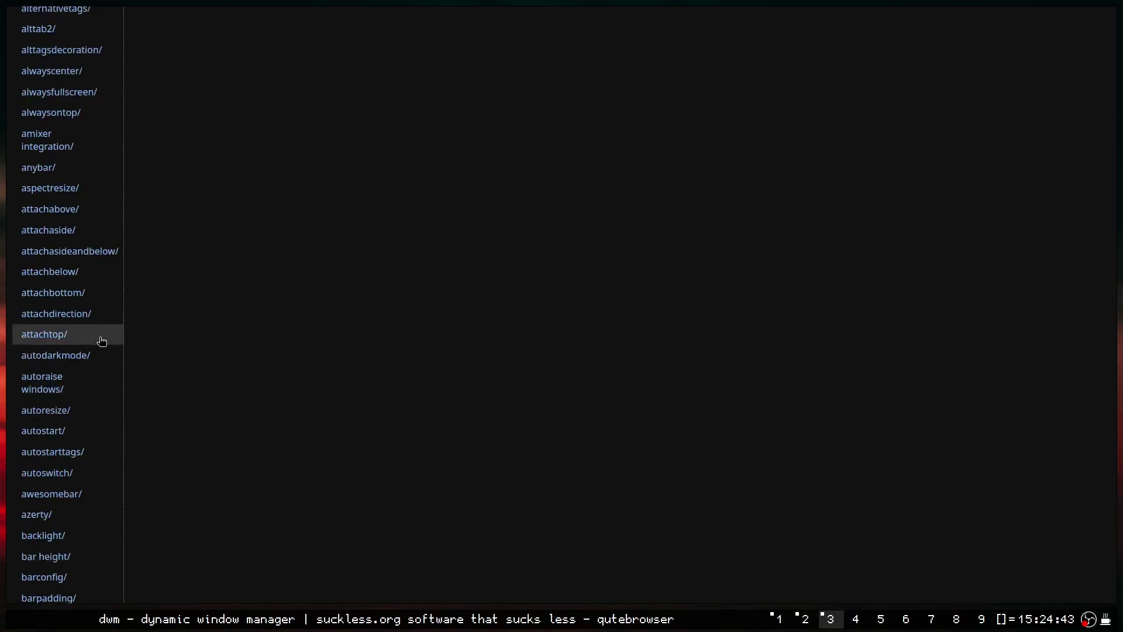
scroll(101, 341, "up", 12)
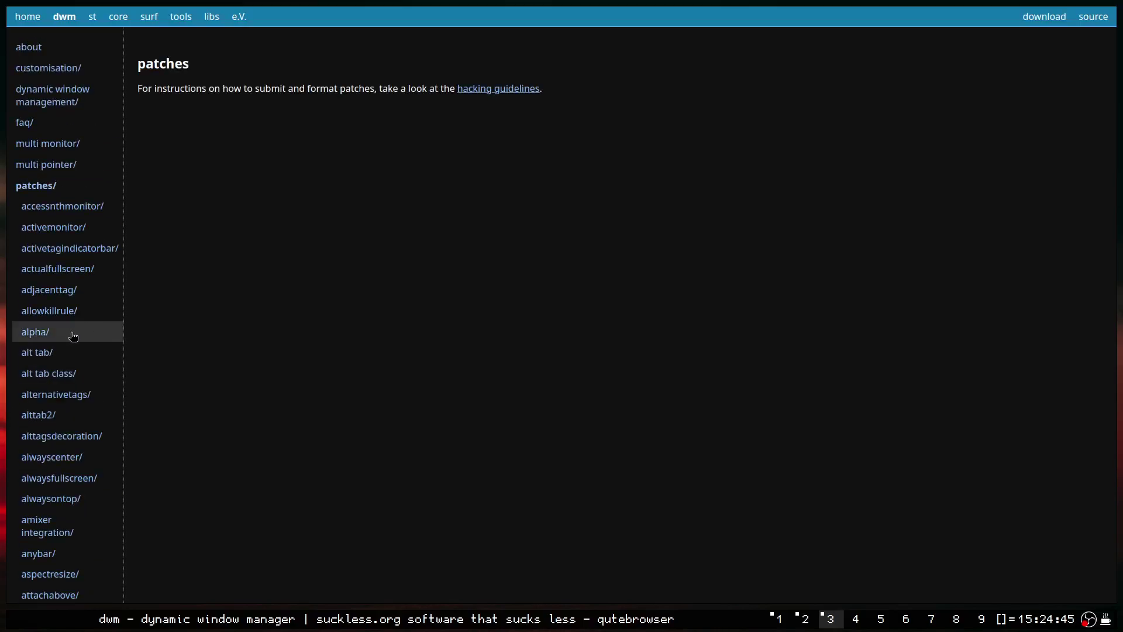
scroll(73, 336, "up", 1)
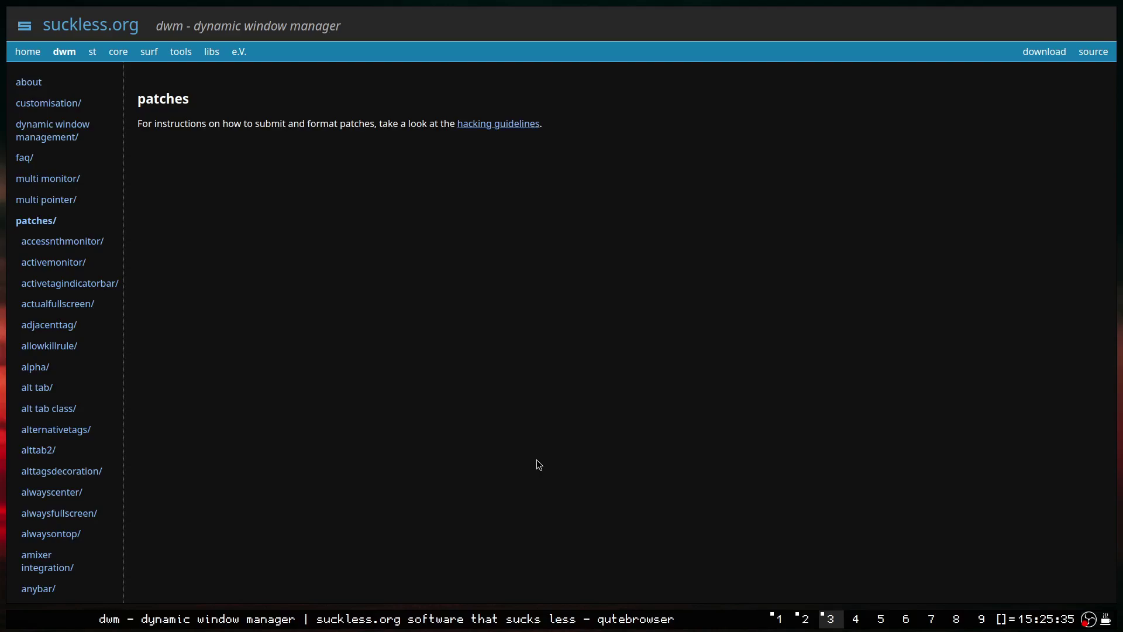
Close the qutebrowser window with Super+Shift+C.
key("super+shift+c")
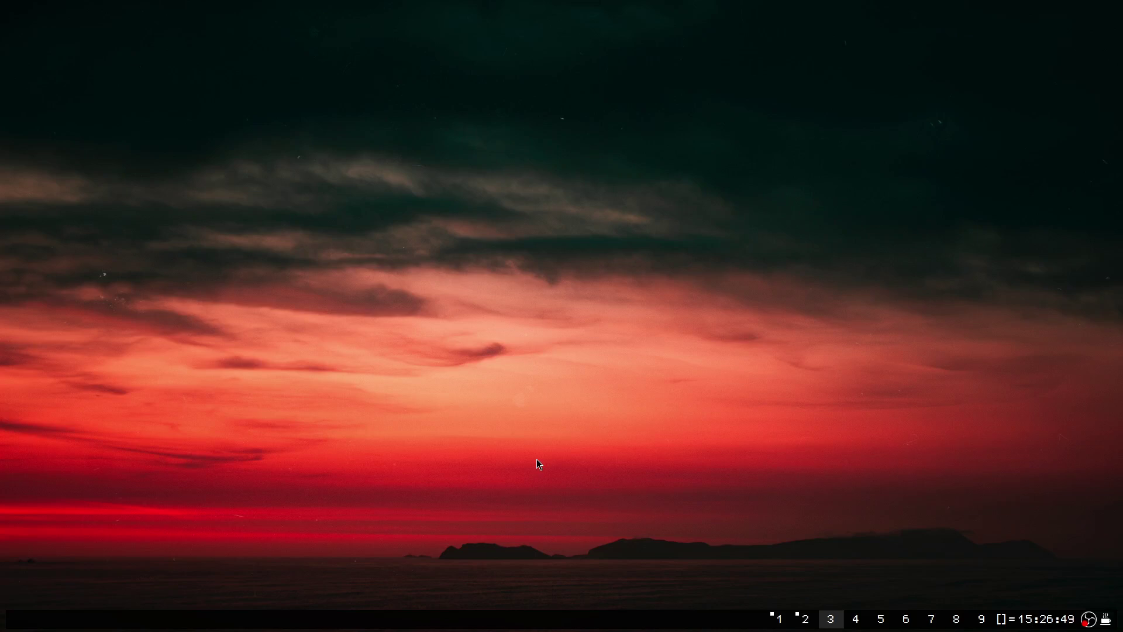
Dismiss the rofi launcher and open a kitty terminal floated toward the centre.
key("super+d")
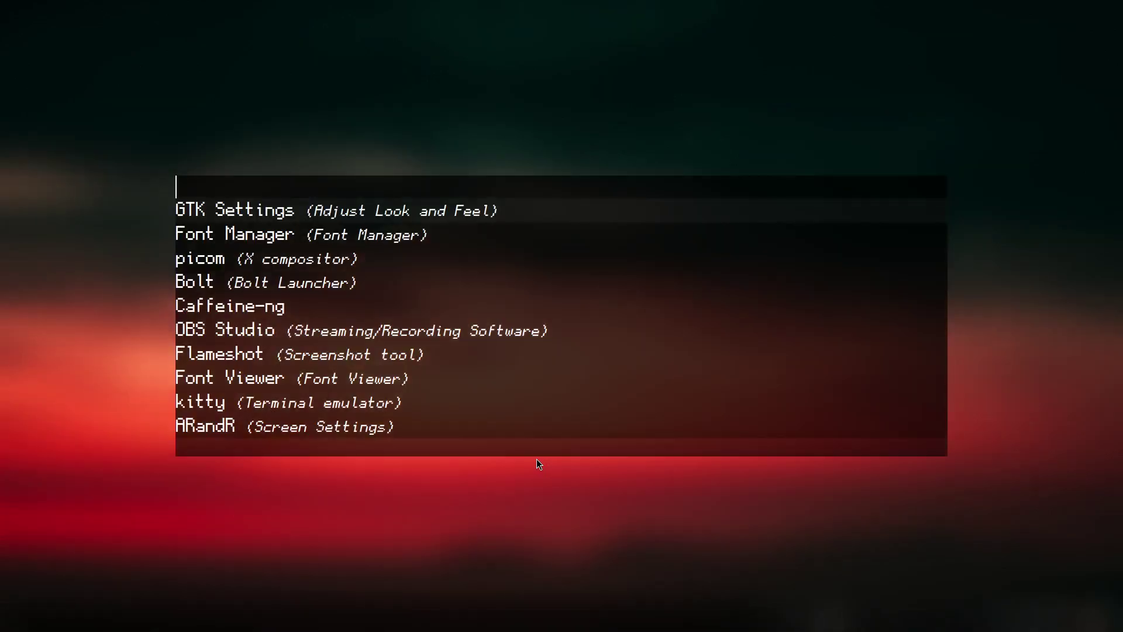
key("Escape")
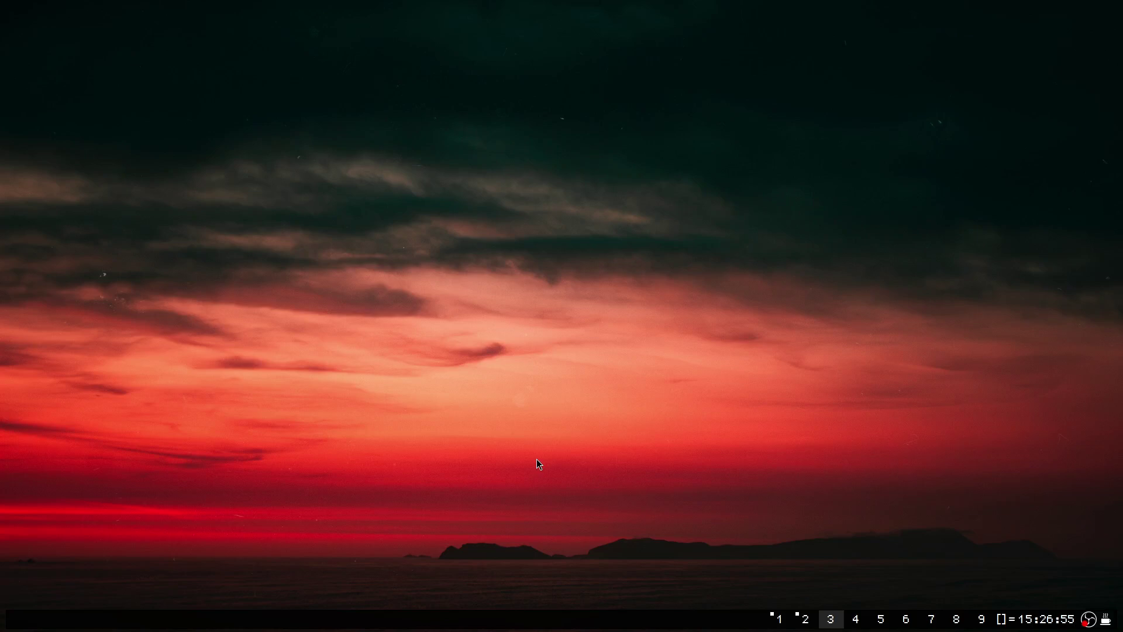
key("super+Return")
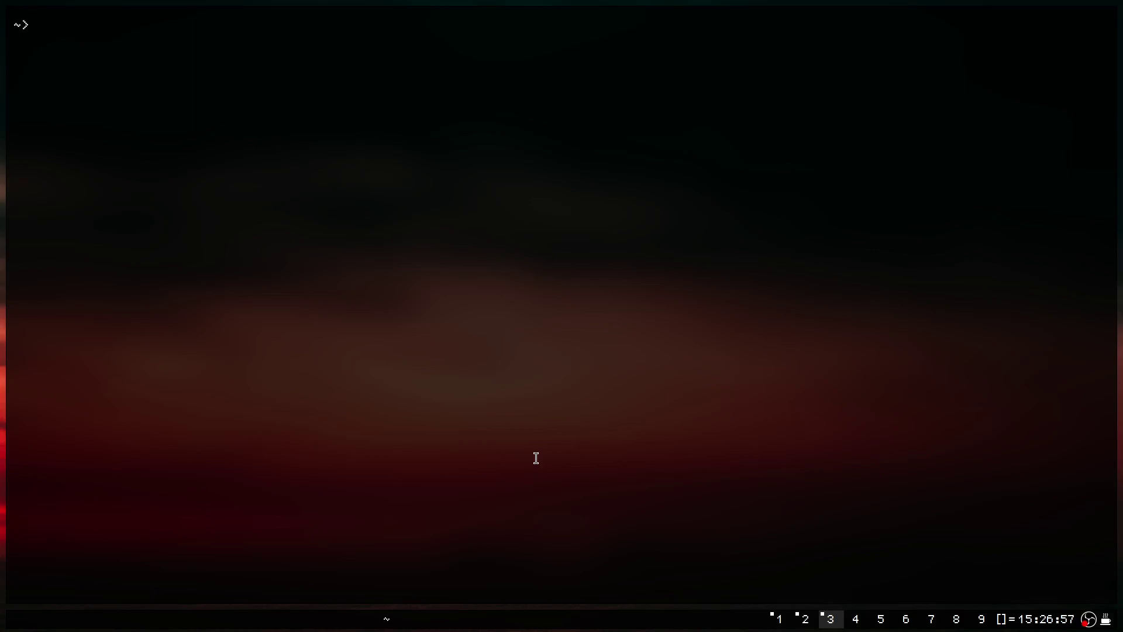
left_click_drag(1038, 536, 660, 333)
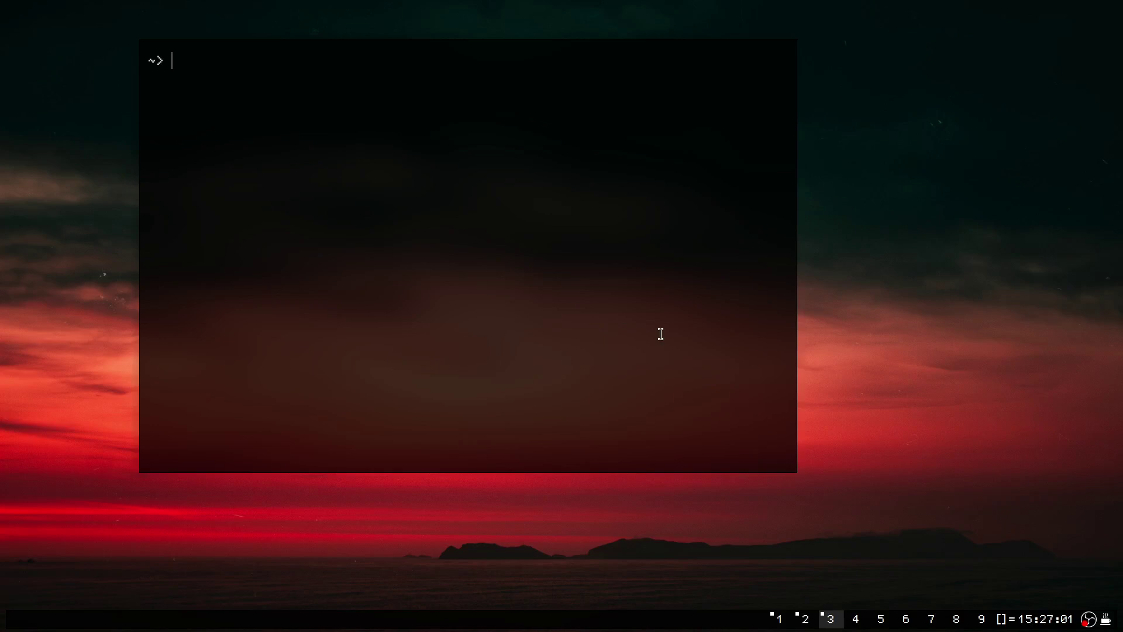
Show system info with ff, then replace the floating terminal with a new tiled kitty.
type("ff")
key("Return")
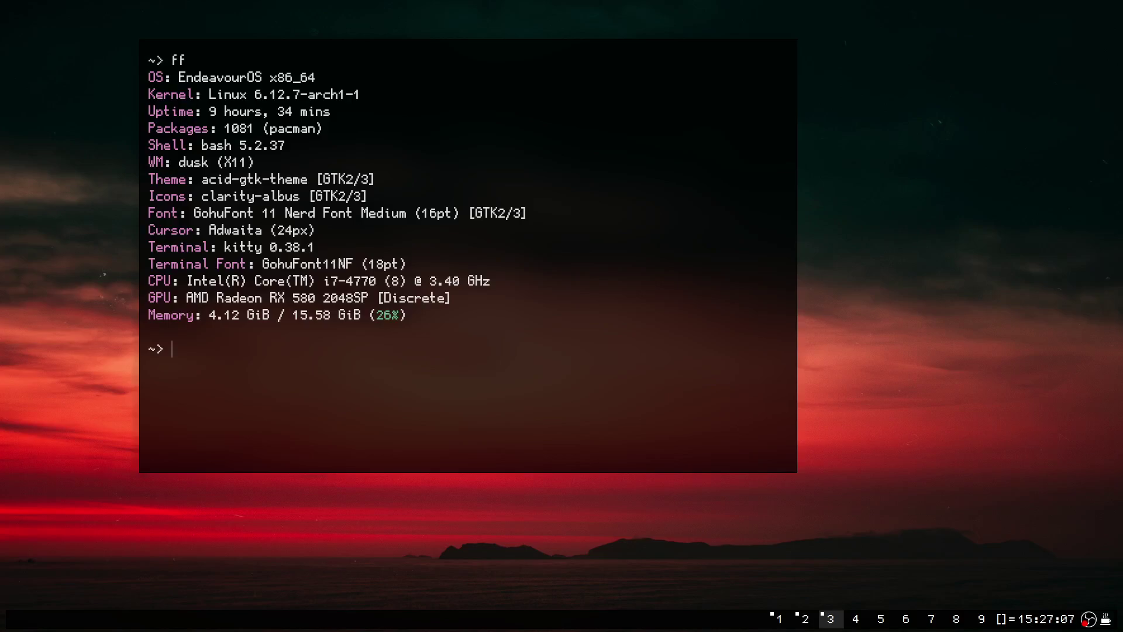
key("ctrl+d")
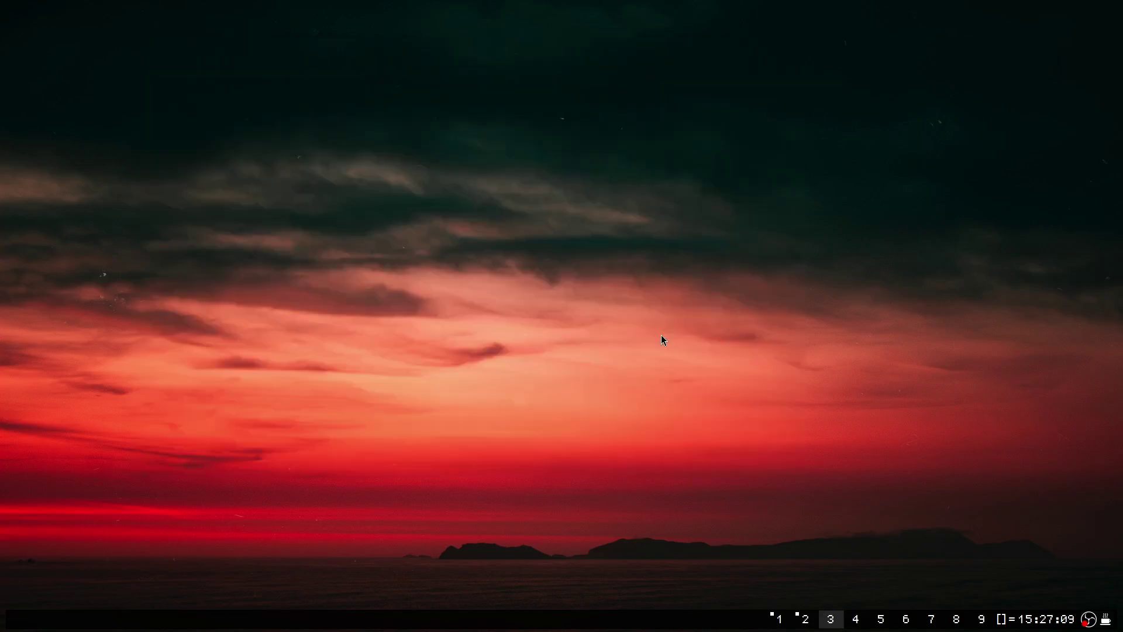
key("super+Return")
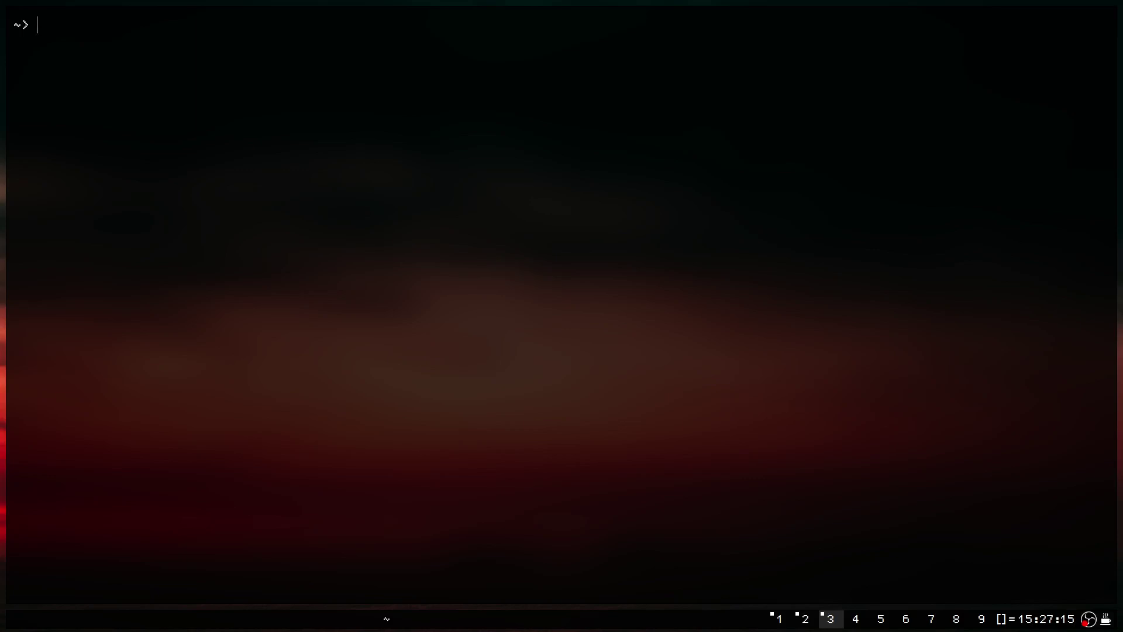
Change into the dusk folder and list its files, correcting the mistyped lsa.
type("cd dusk")
key("Return")
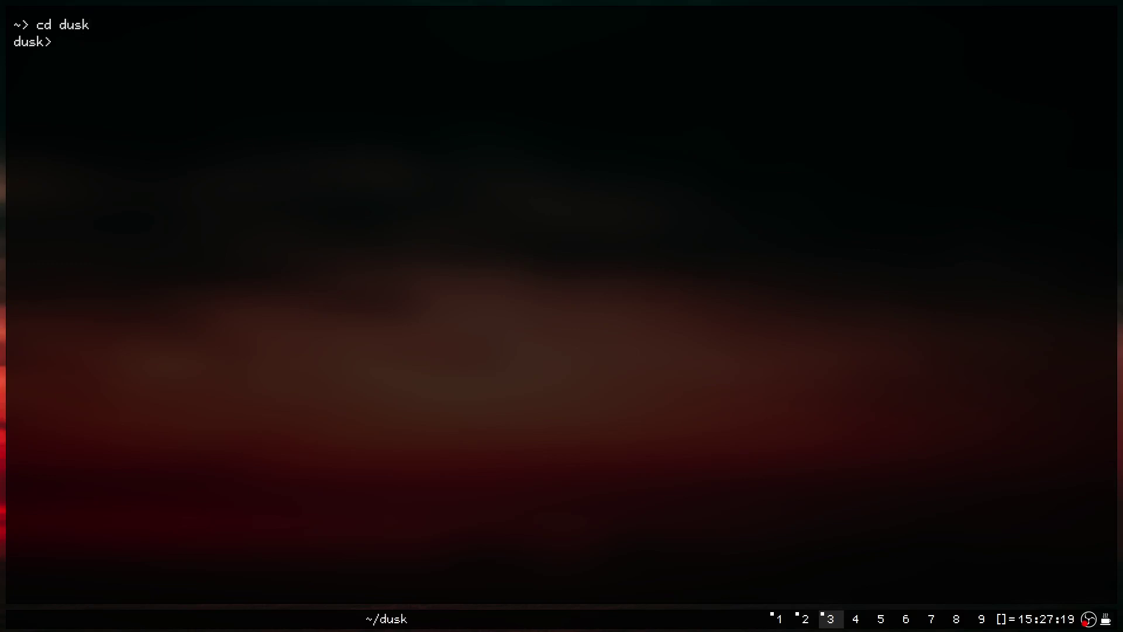
type("lsa")
key("Return")
type("ls")
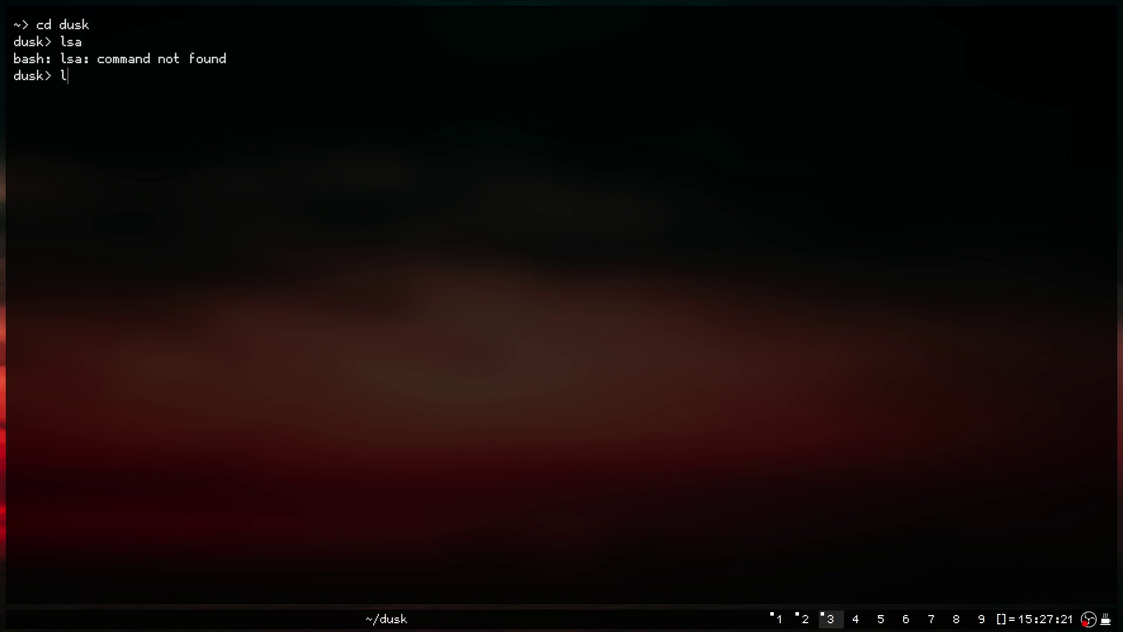
key("Return")
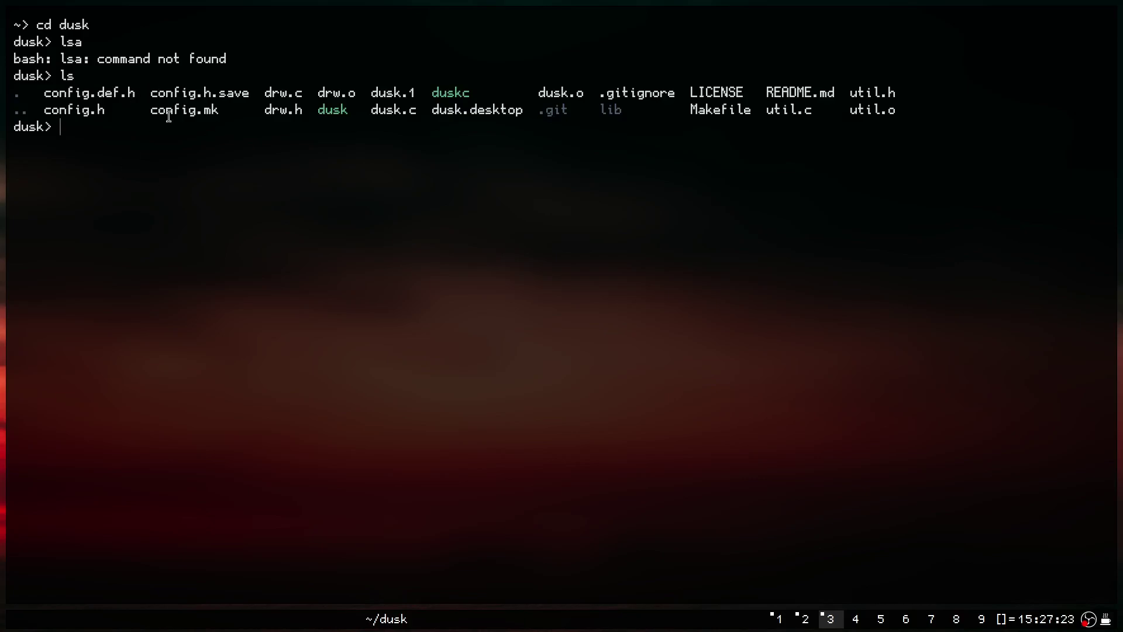
Highlight config.def.h and config.h in the listing, then run sudo hx config.h.
left_click_drag(47, 93, 137, 93)
left_click(137, 94)
left_click_drag(44, 110, 112, 108)
left_click(114, 109)
left_click_drag(37, 93, 129, 88)
left_click(130, 88)
left_click_drag(43, 110, 108, 109)
left_click(109, 109)
type("sudo hx config.h")
key("Return")
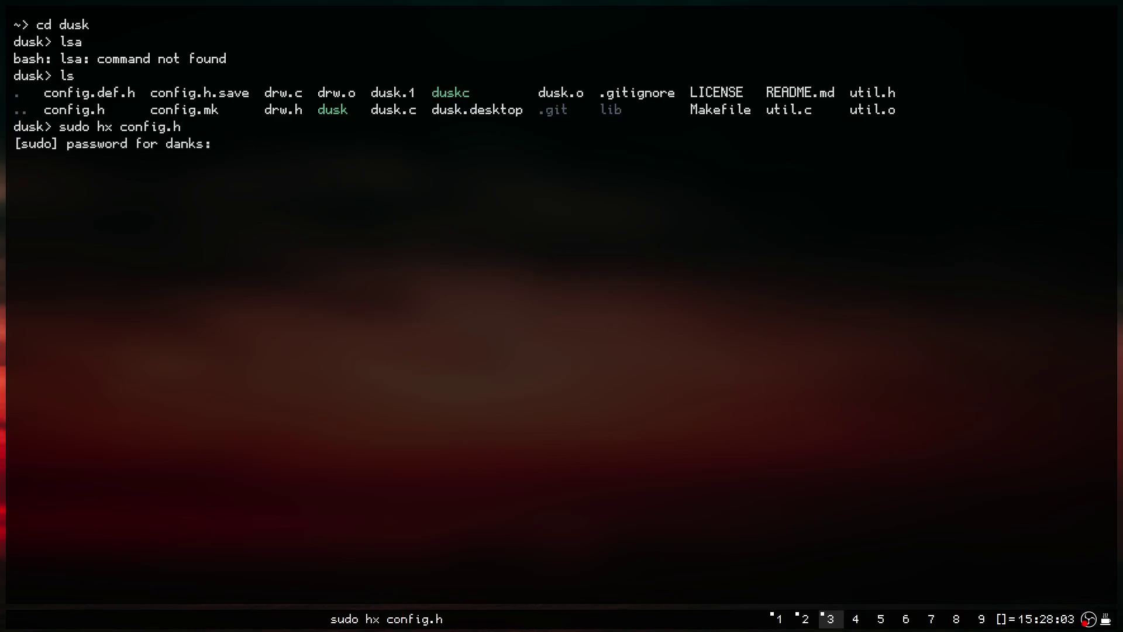
Open config.h as root and apply the material_deep_ocean theme via :theme.
key("Return")
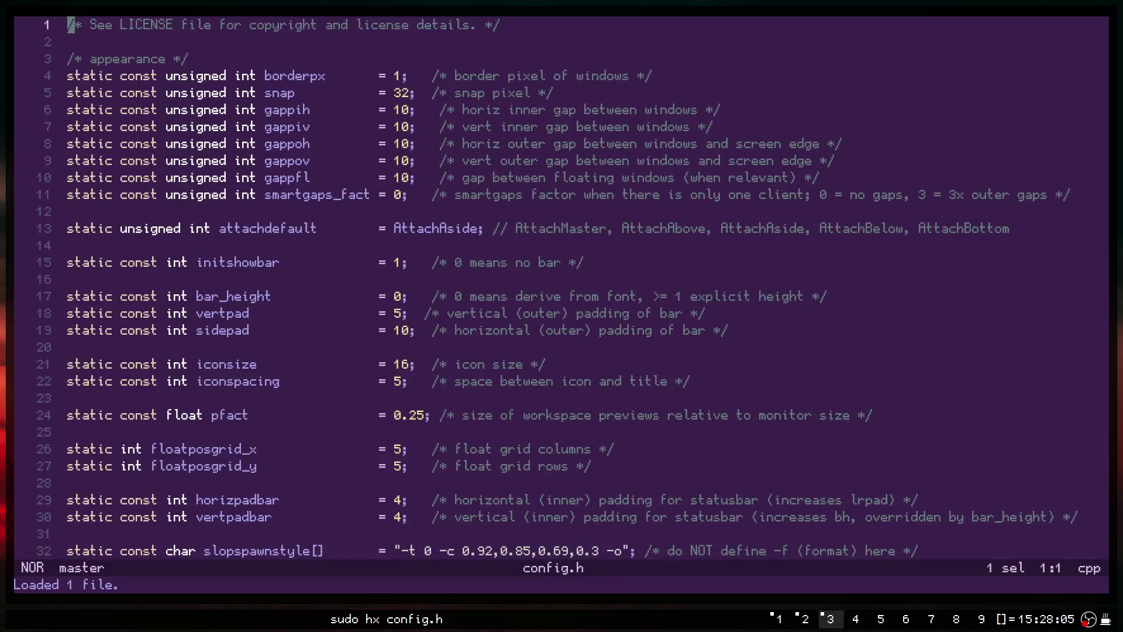
type(":")
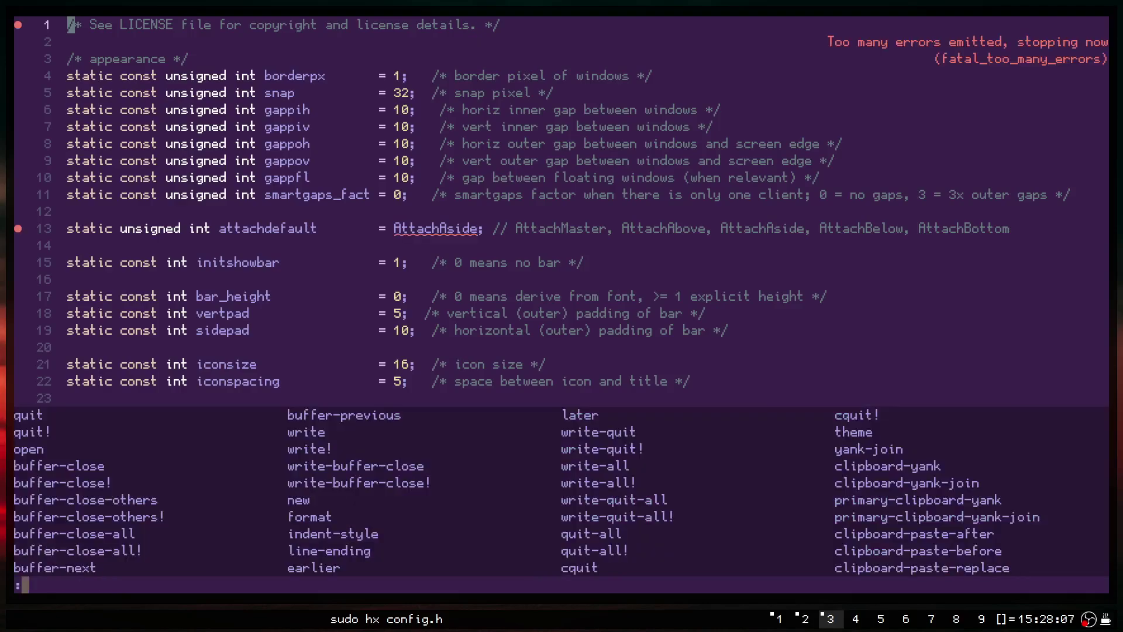
type("thm")
key("BackSpace")
type("eme")
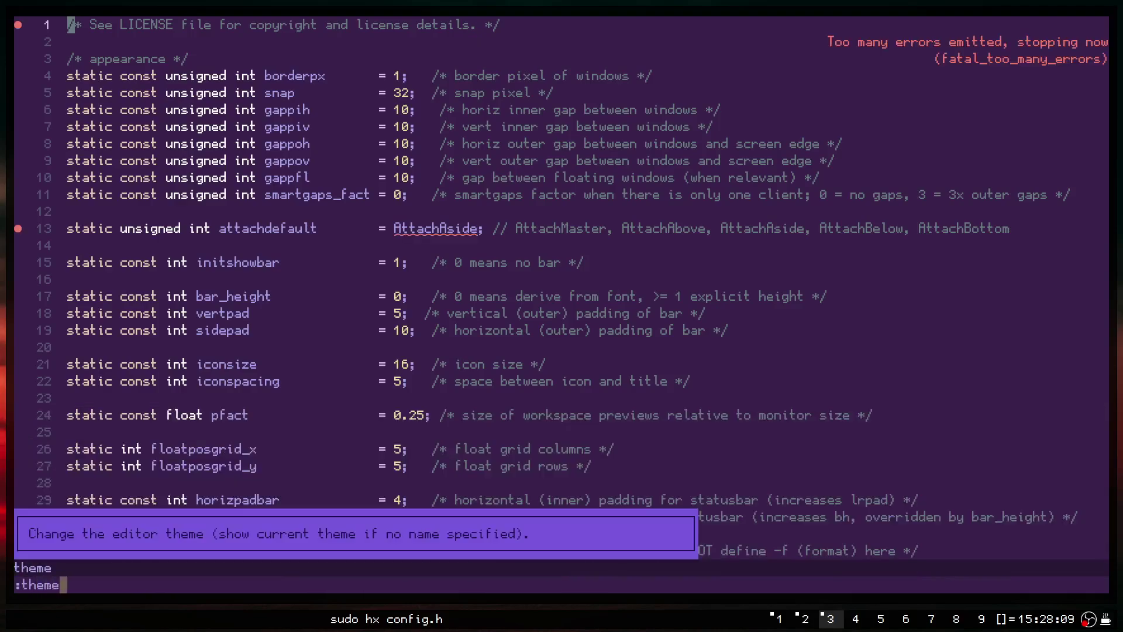
type(" meterial")
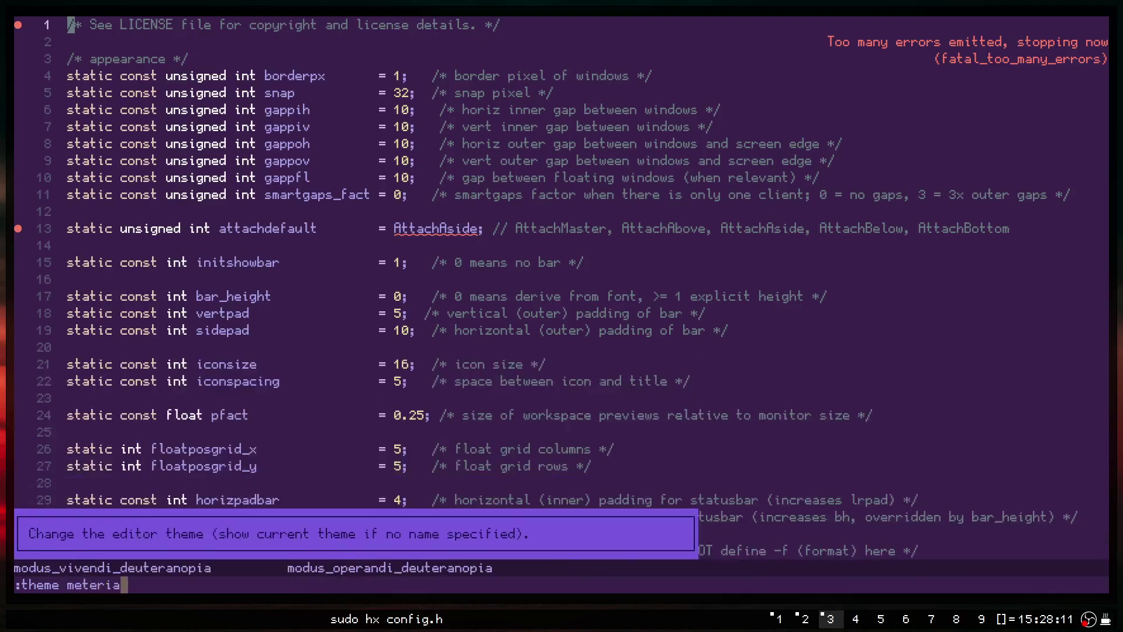
key("BackSpace")
key("BackSpace")
key("BackSpace")
key("BackSpace")
key("BackSpace")
key("BackSpace")
key("BackSpace")
type("ater")
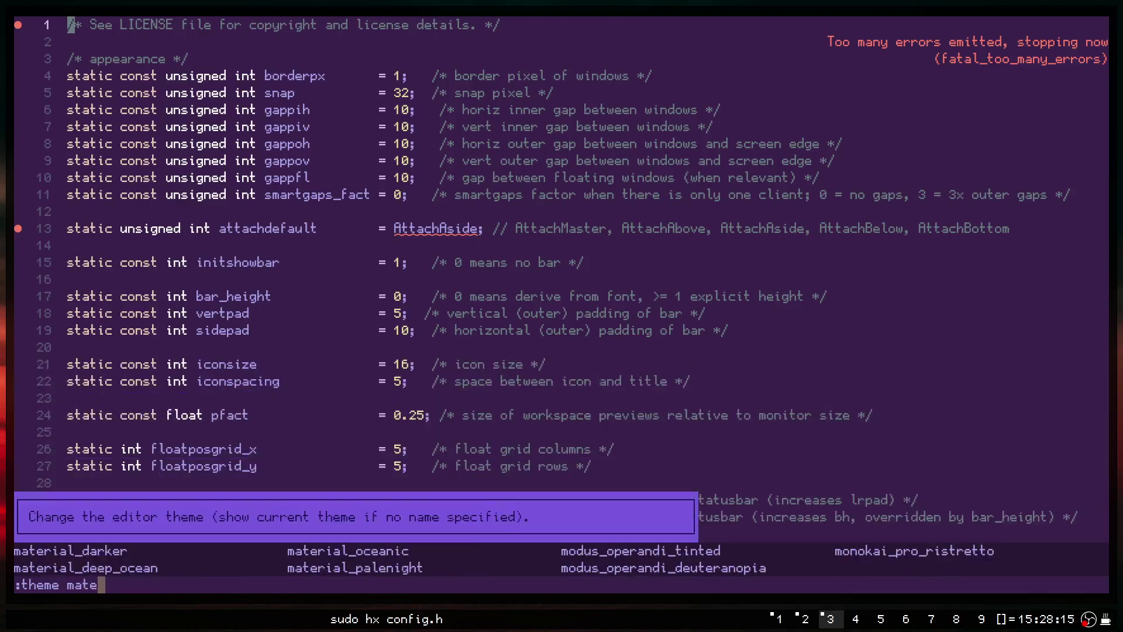
key("Tab")
key("Tab")
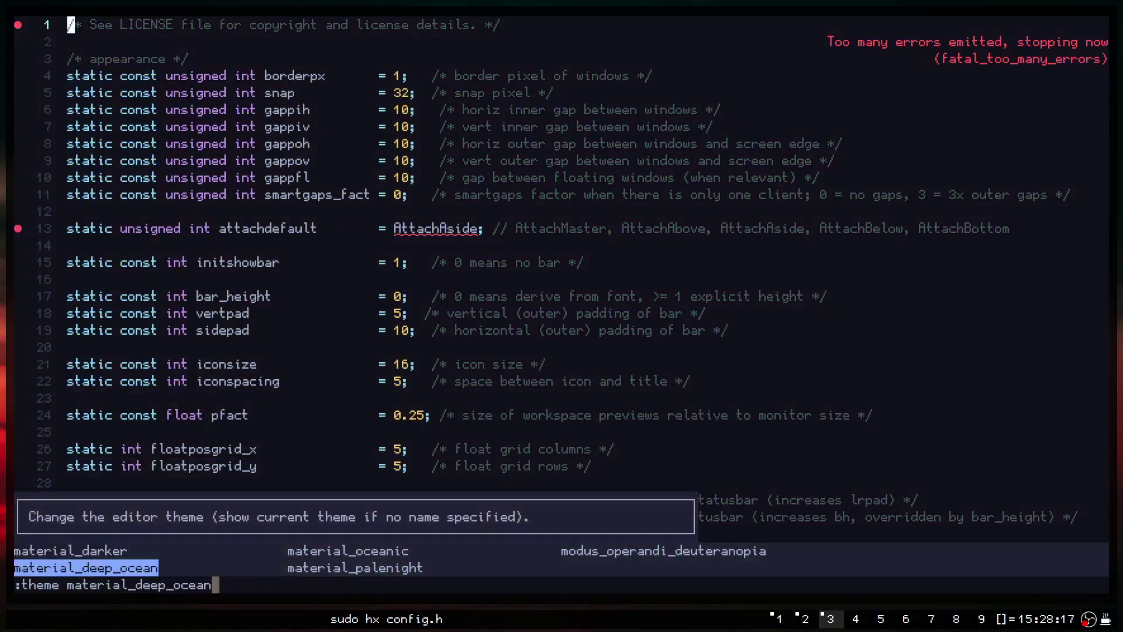
key("Return")
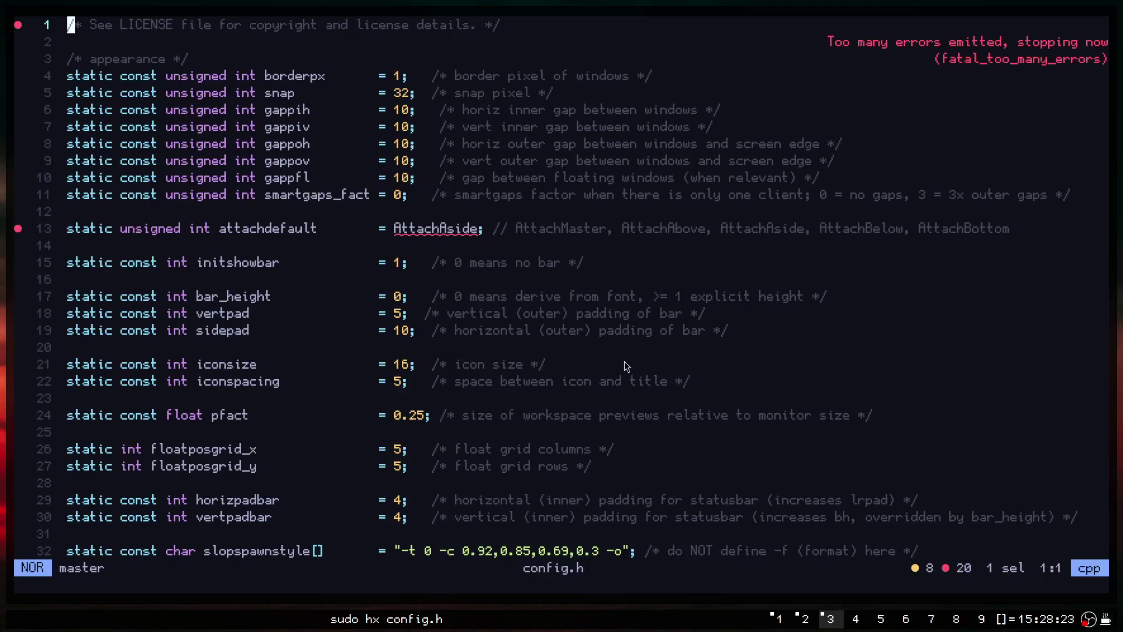
Zoom out, select the static Key keys[] block and yank it to the clipboard with Space y.
key("ctrl+minus")
key("ctrl+minus")
key("ctrl+minus")
key("ctrl+minus")
key("ctrl+minus")
key("ctrl+minus")
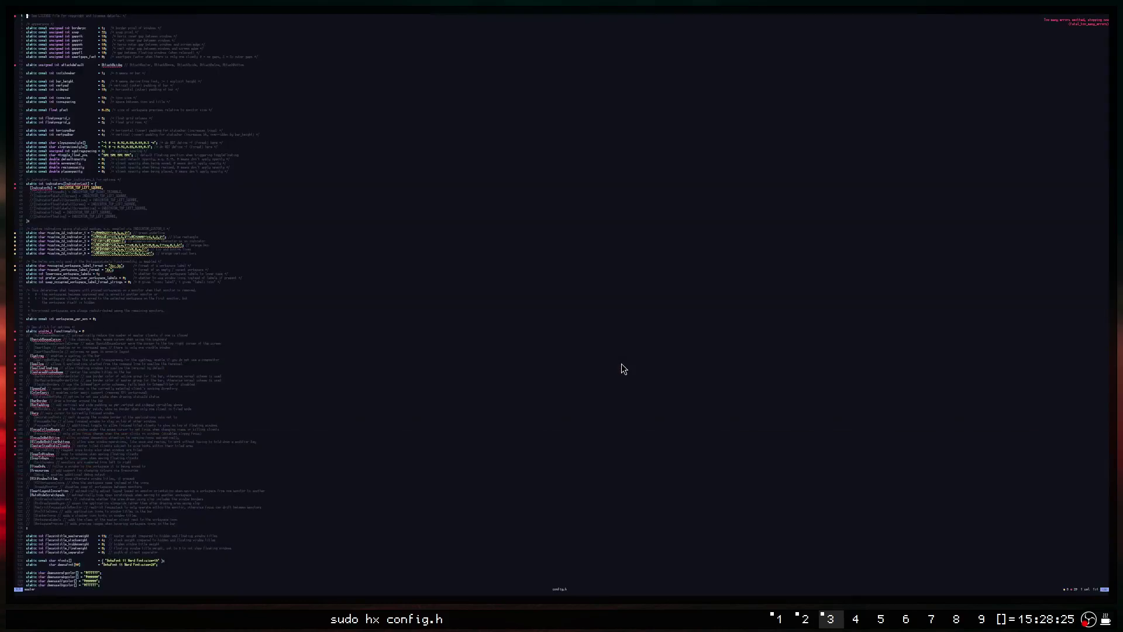
scroll(333, 458, "down", 20)
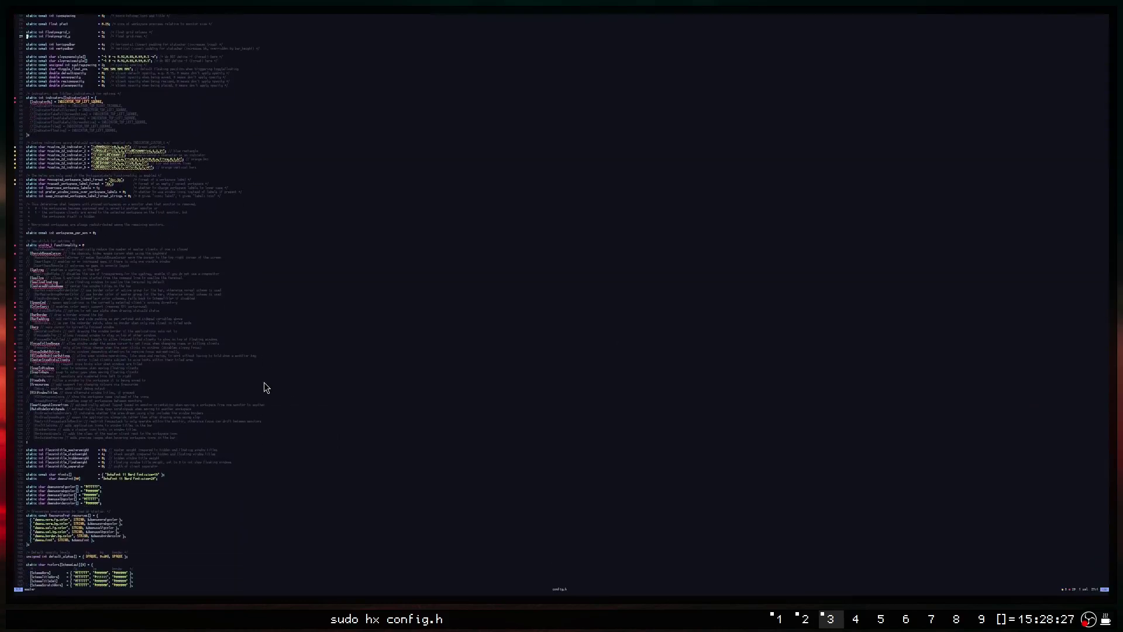
scroll(253, 321, "down", 20)
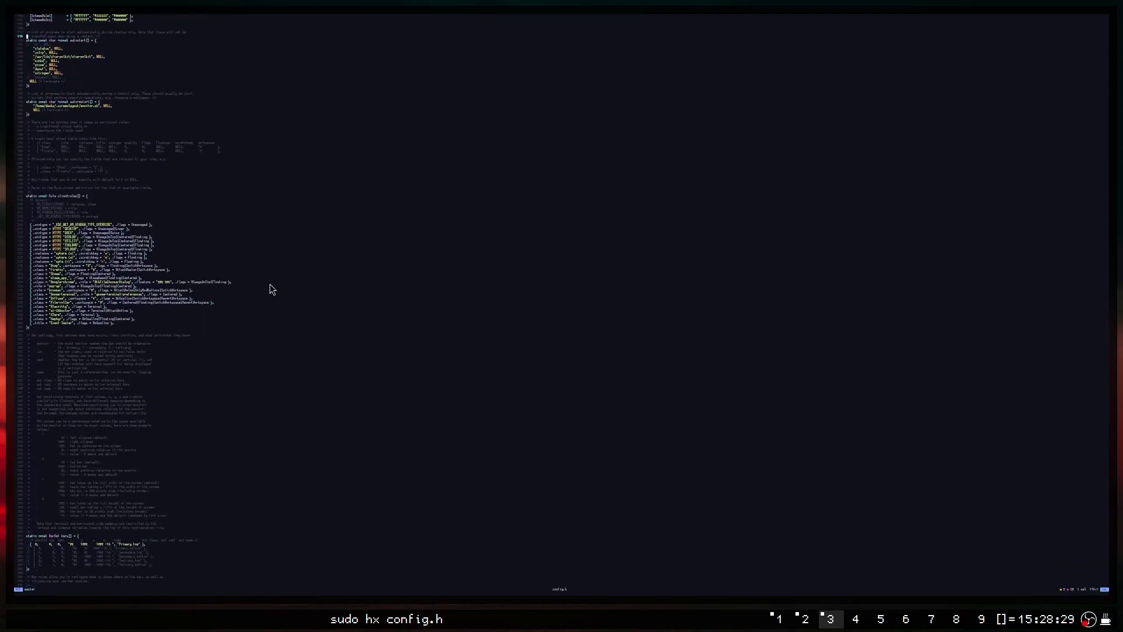
scroll(263, 334, "down", 20)
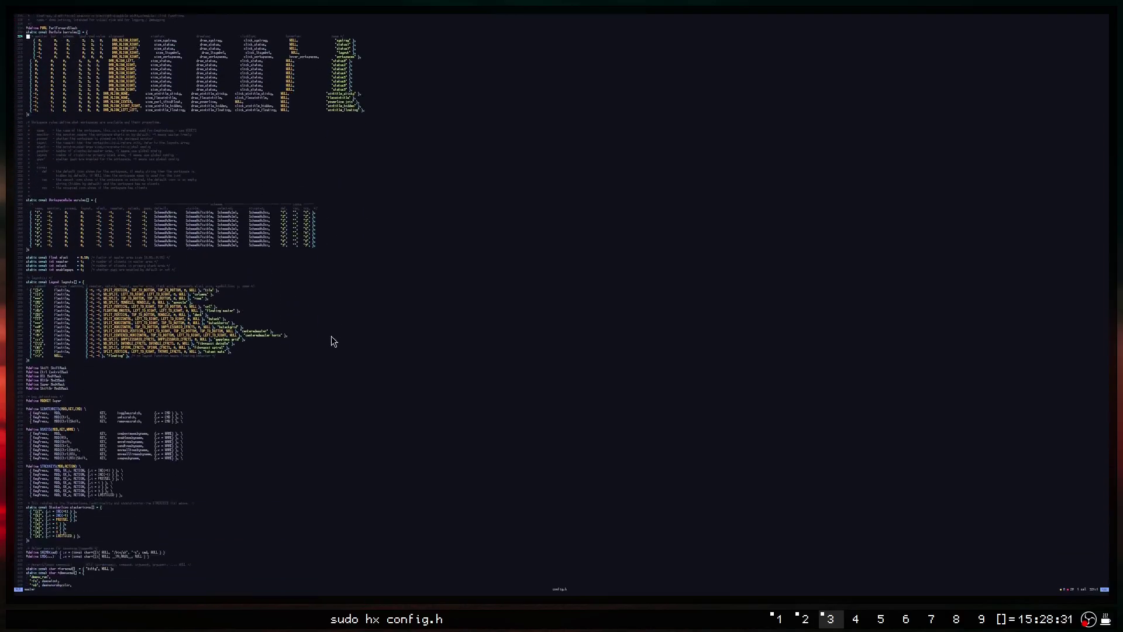
scroll(302, 368, "down", 20)
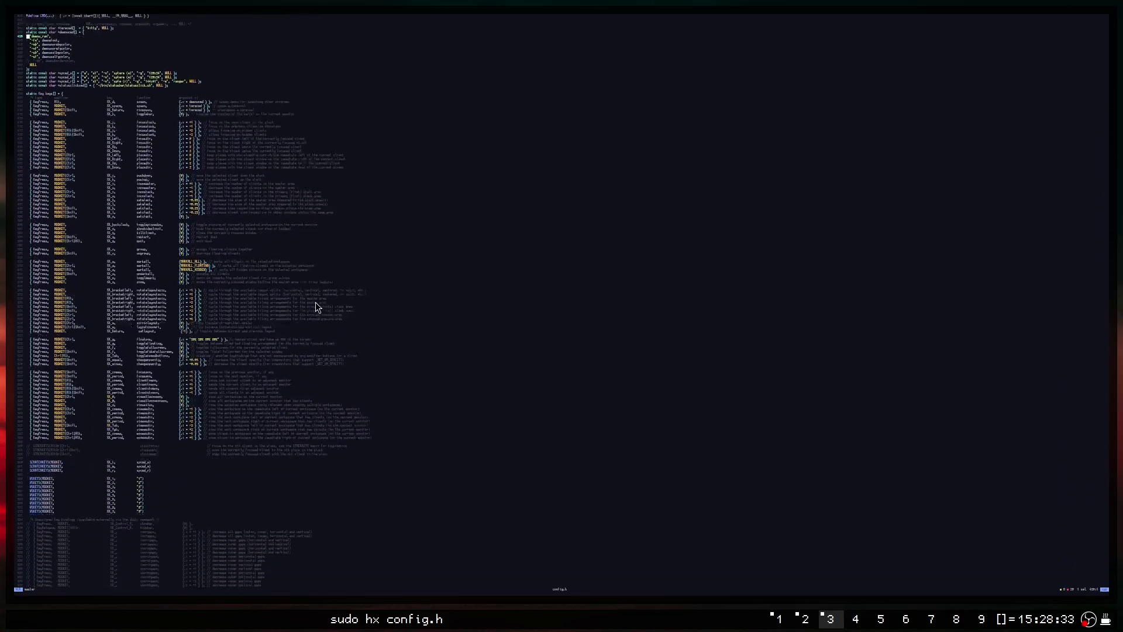
scroll(338, 317, "up", 20)
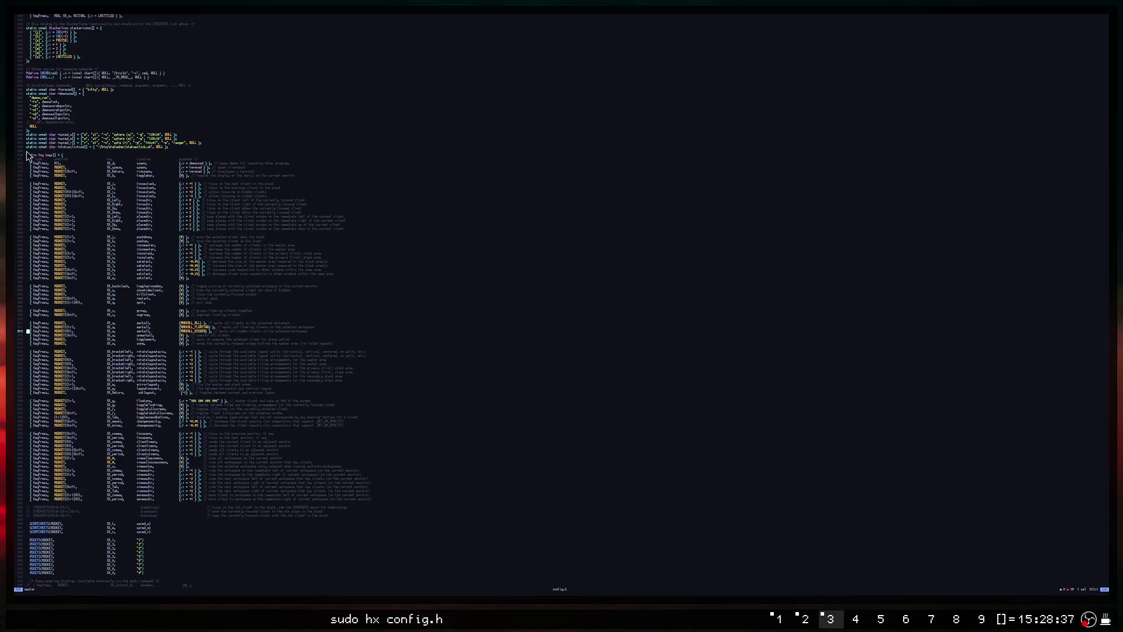
left_click_drag(26, 151, 342, 381)
key("space")
key("y")
Review the buttons section, restore the text size and jump back to the top of config.h.
scroll(409, 392, "down", 15)
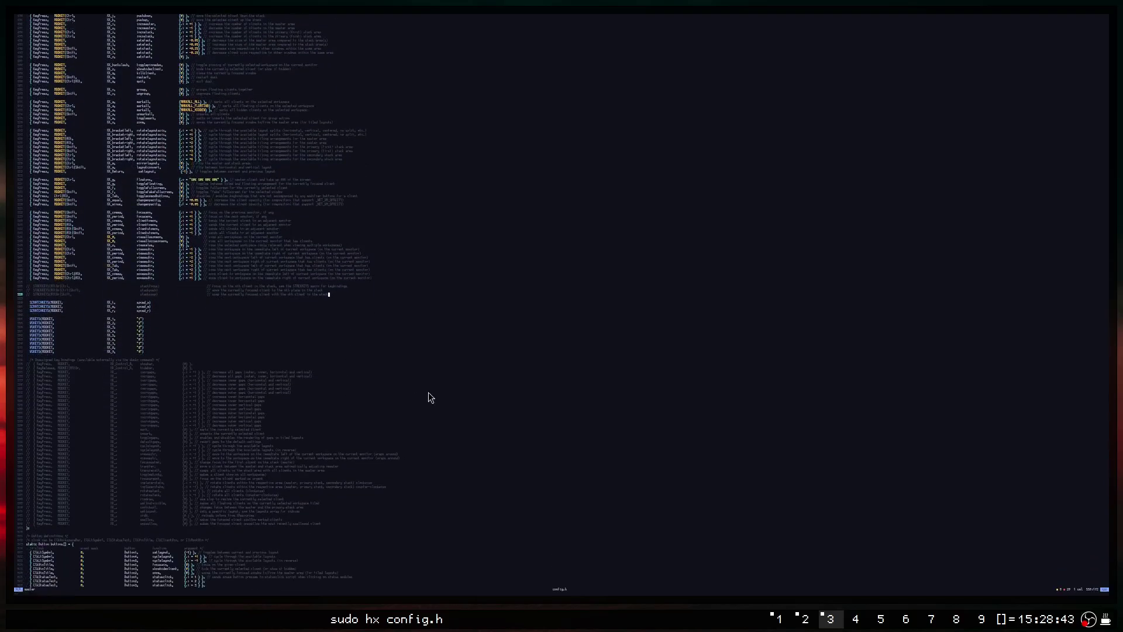
left_click(50, 354)
scroll(322, 459, "down", 6)
scroll(245, 448, "down", 5)
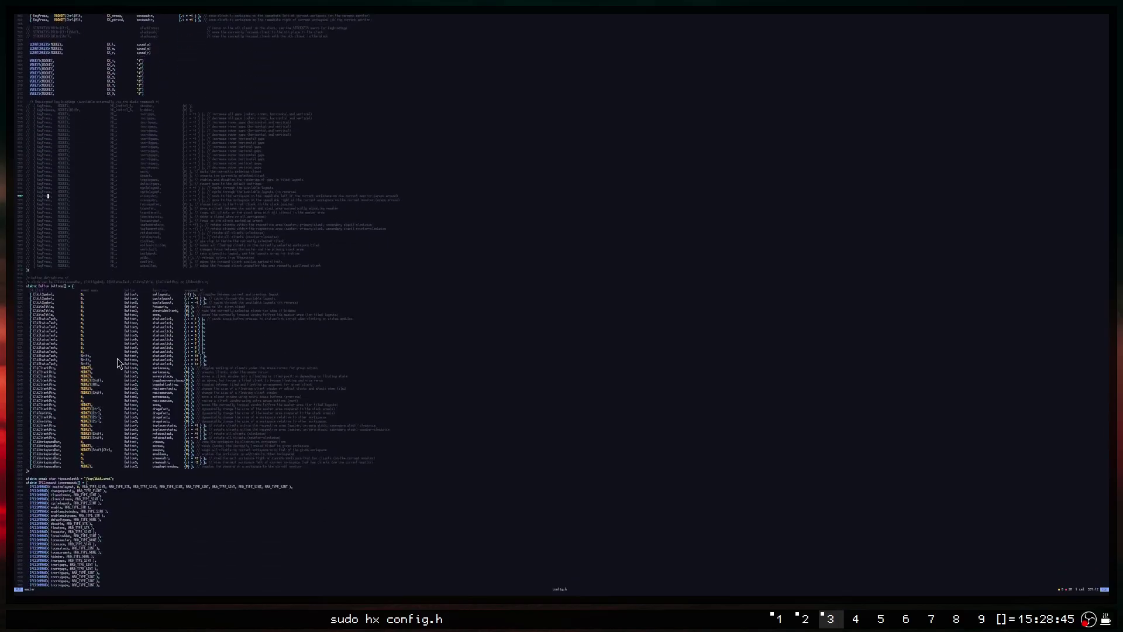
scroll(158, 430, "down", 10)
scroll(195, 431, "down", 15)
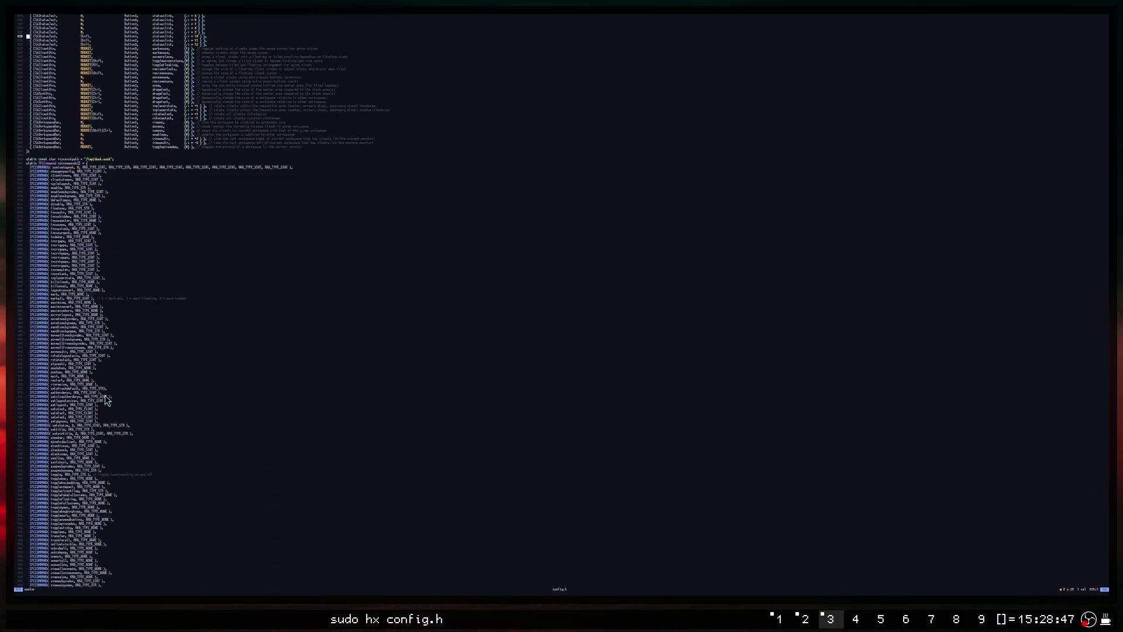
scroll(76, 338, "up", 6)
scroll(363, 333, "up", 3)
key("ctrl+equal")
key("ctrl+equal")
key("ctrl+equal")
key("ctrl+equal")
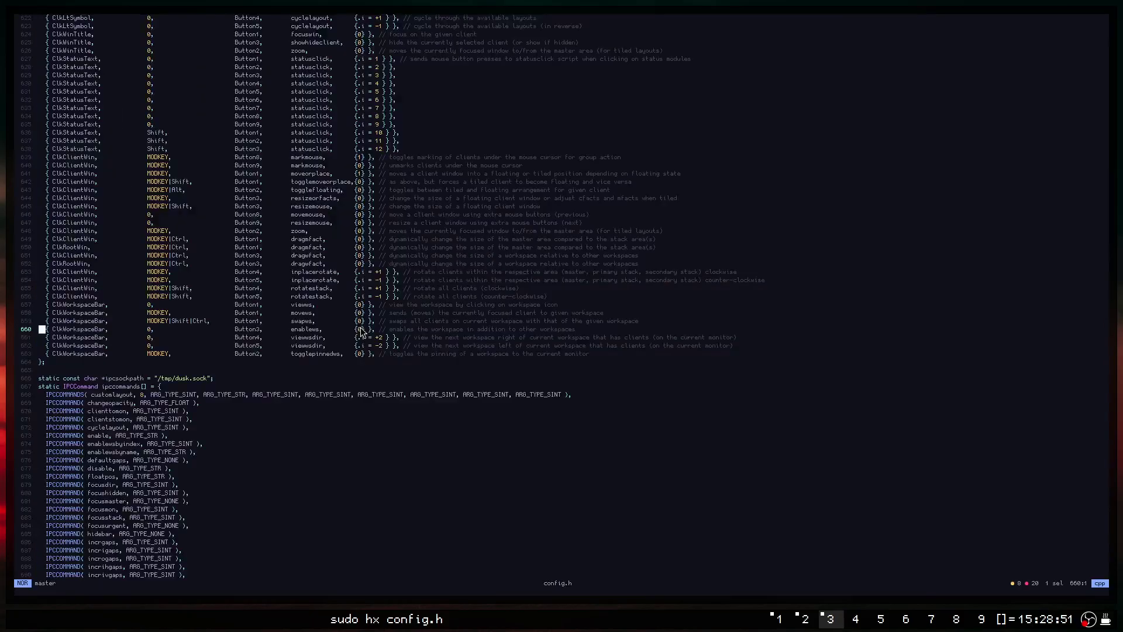
key("ctrl+equal")
key("ctrl+equal")
key("ctrl+equal")
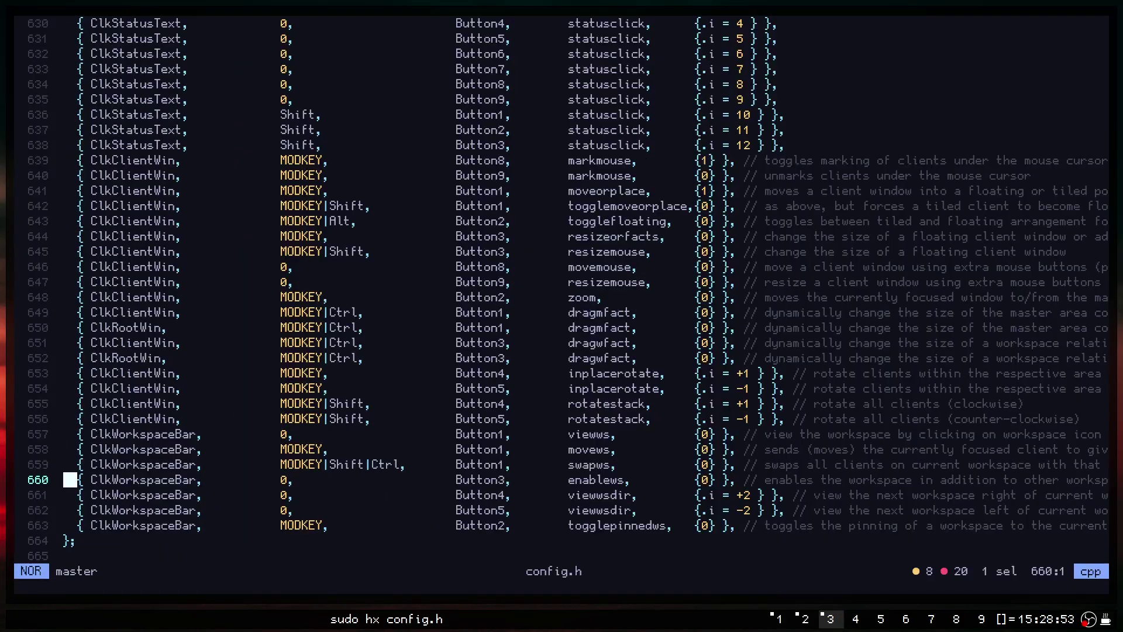
key("ctrl+minus")
key("ctrl+minus")
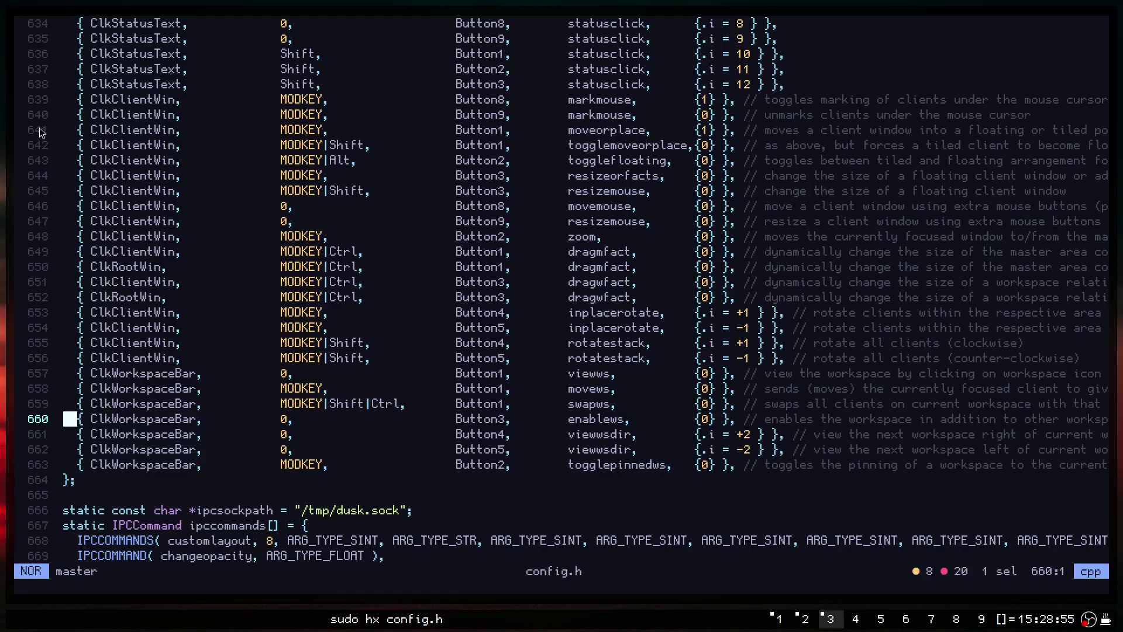
scroll(384, 125, "up", 15)
key("ctrl+equal")
scroll(383, 125, "up", 20)
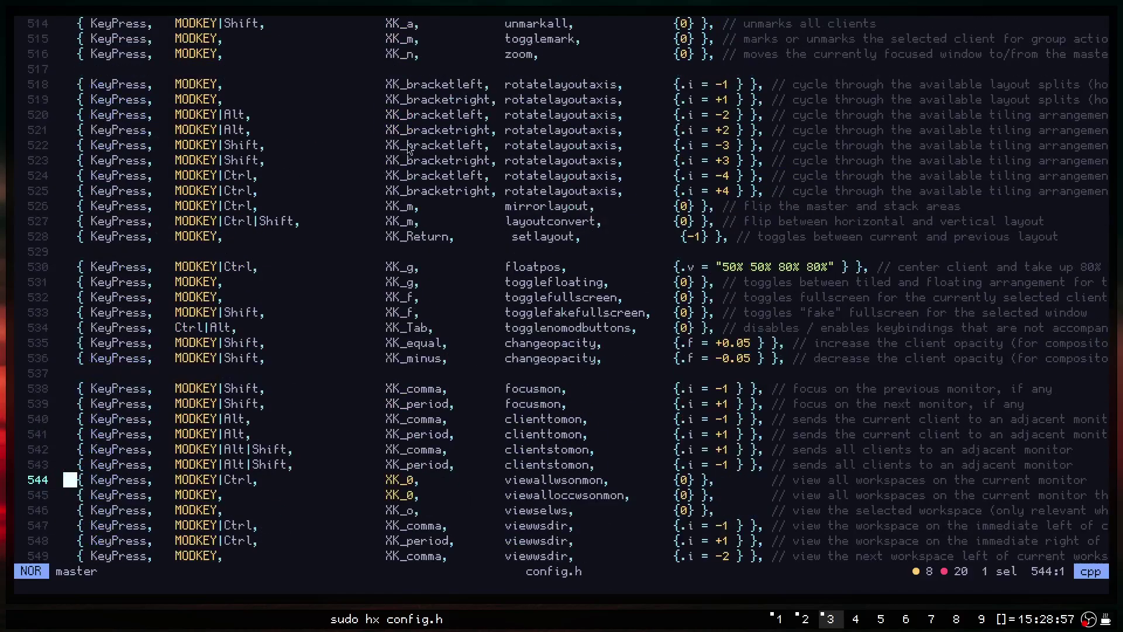
key("g")
key("g")
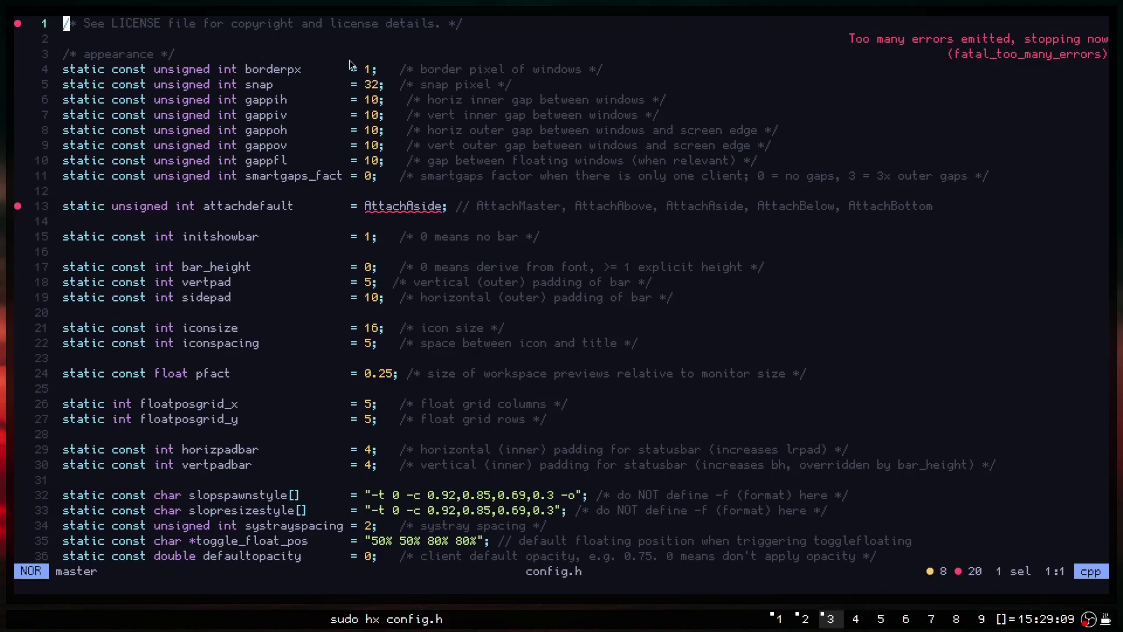
Select appearance lines 3–11, inspect the gappov and gappfl values, and briefly open dmenu.
left_click_drag(364, 60, 986, 188)
left_click(960, 188)
left_click(377, 149)
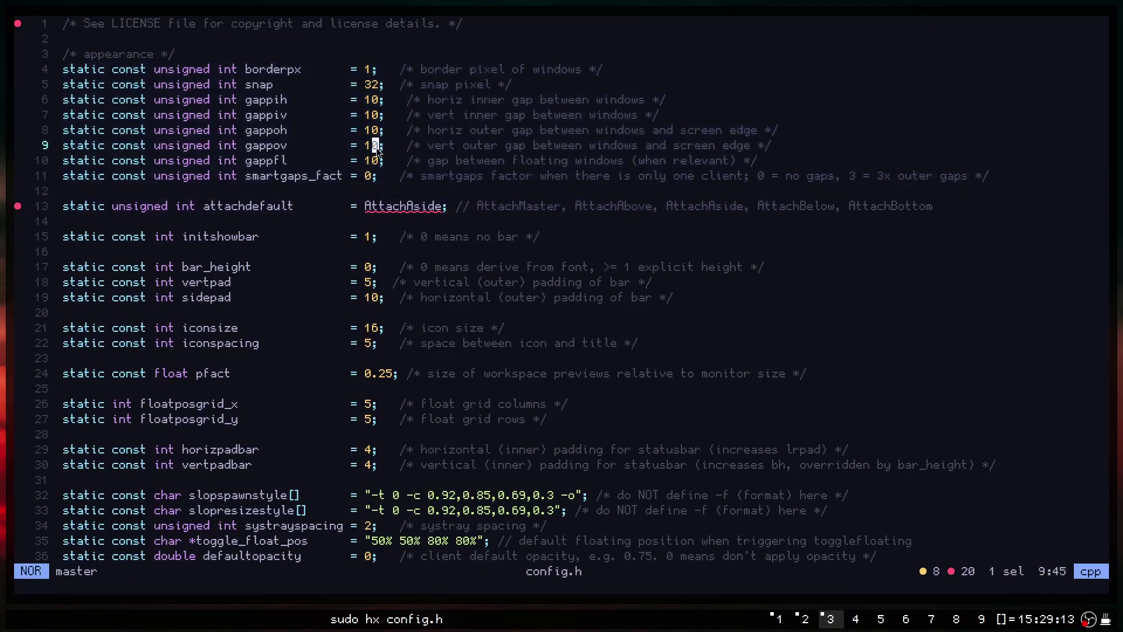
left_click(279, 161)
left_click(220, 151)
scroll(269, 282, "down", 2)
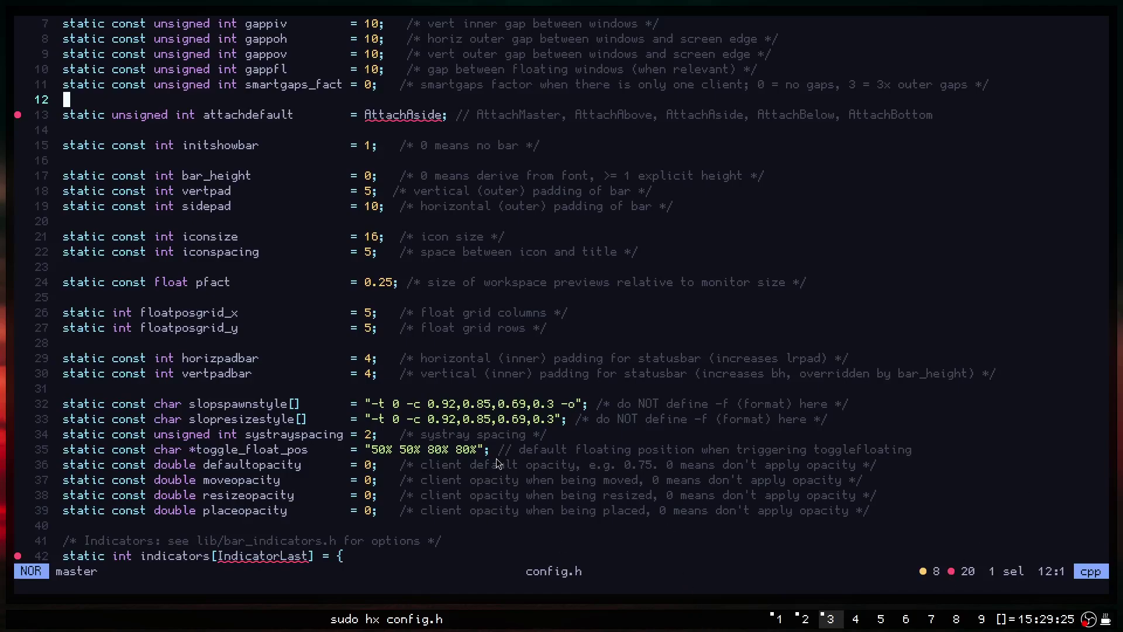
key("super+p")
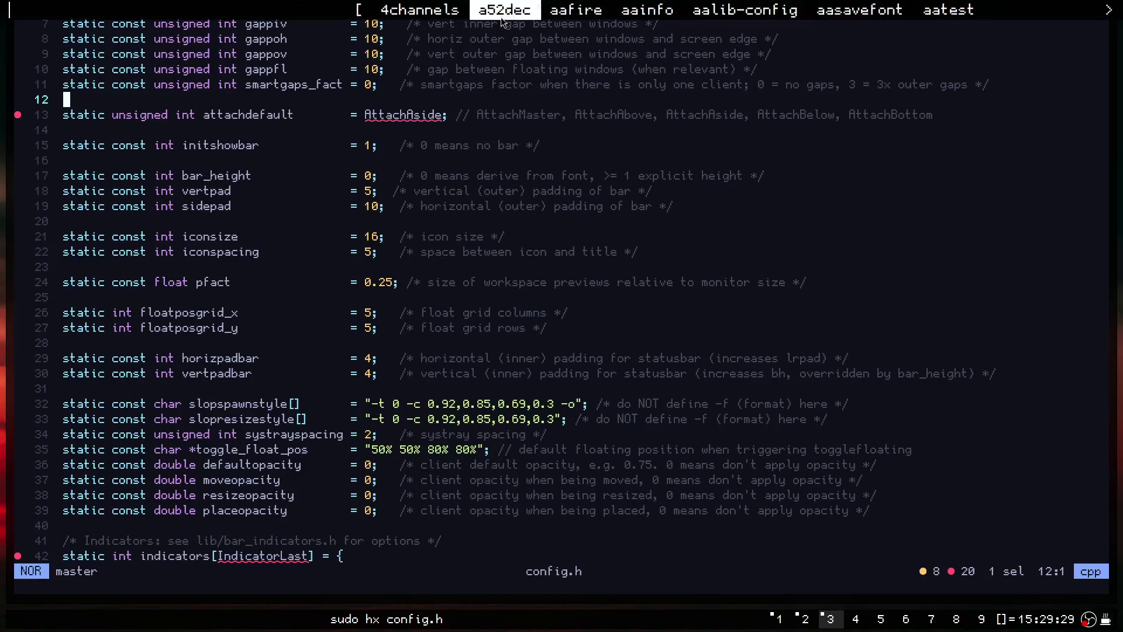
key("Escape")
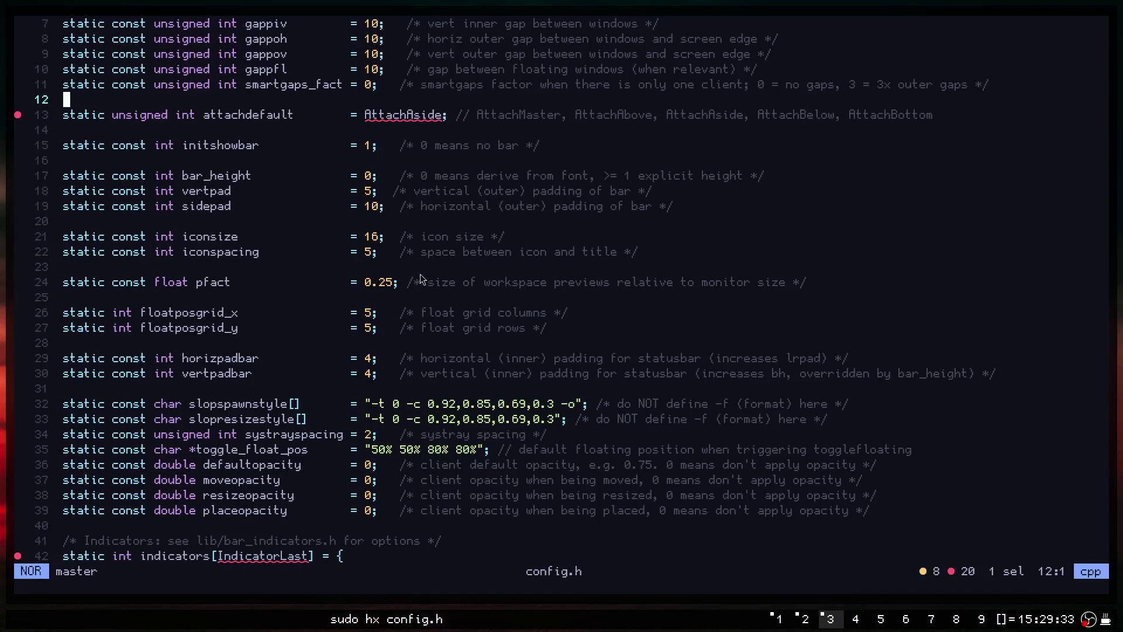
Scroll to line 43 and select part of the INDICATOR_TOP_LEFT_SQUARE value.
scroll(436, 271, "down", 2)
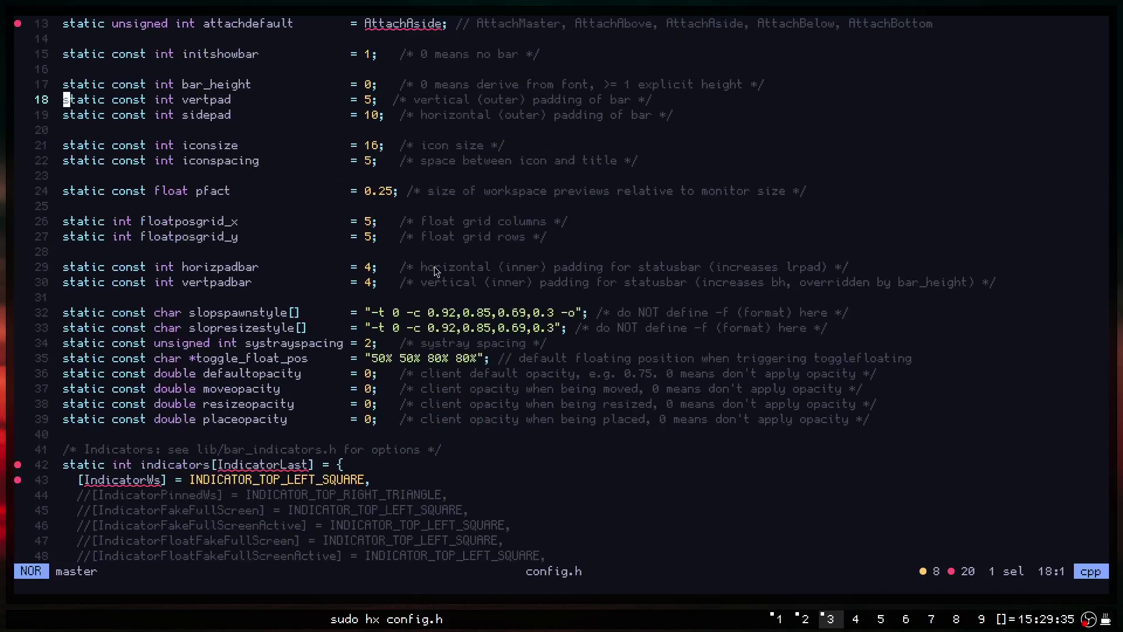
scroll(436, 271, "down", 2)
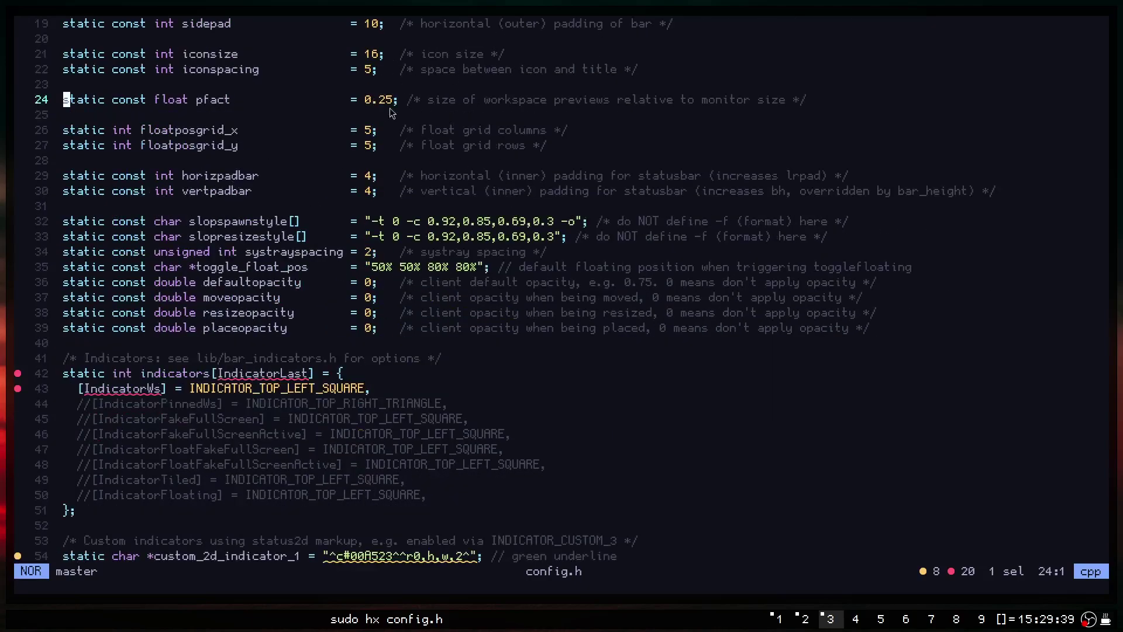
scroll(295, 184, "up", 6)
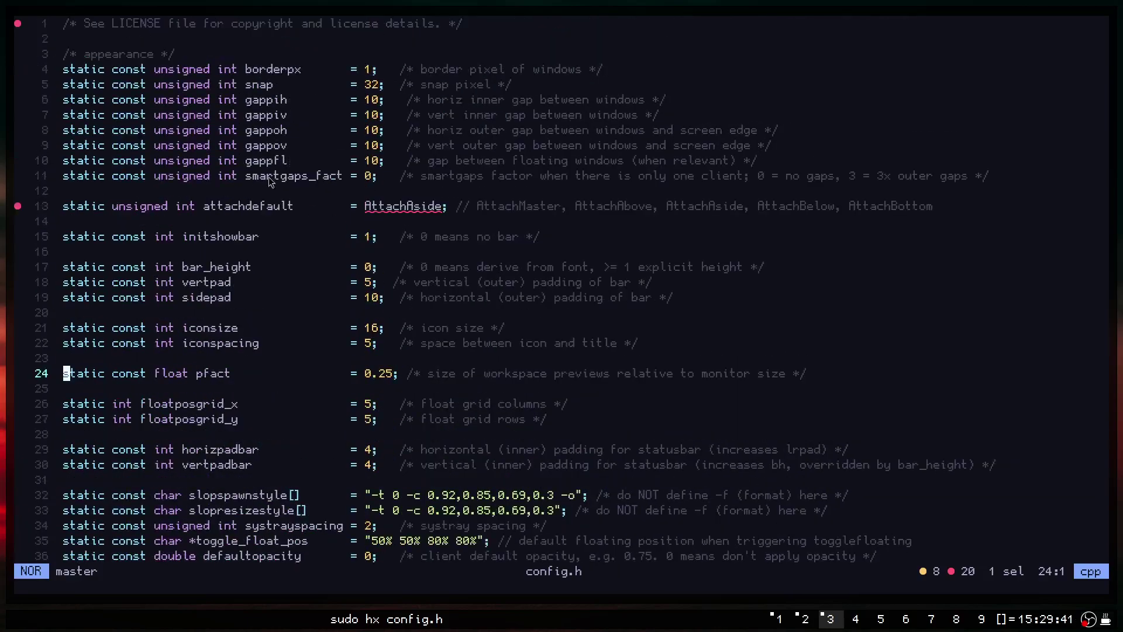
scroll(221, 229, "down", 3)
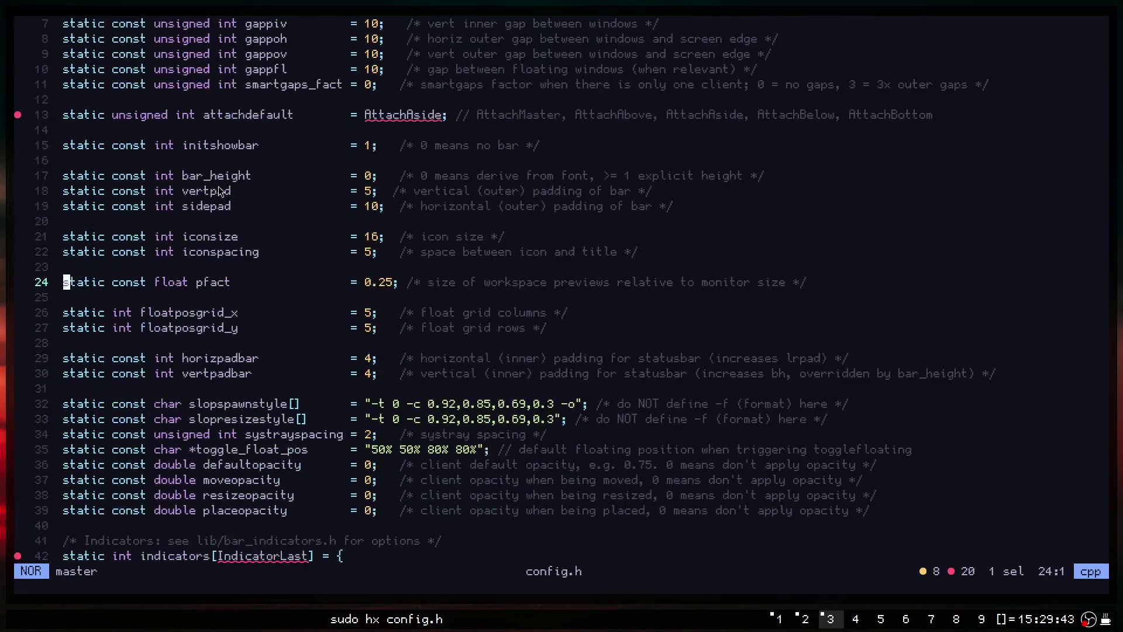
scroll(220, 231, "down", 3)
scroll(210, 250, "down", 2)
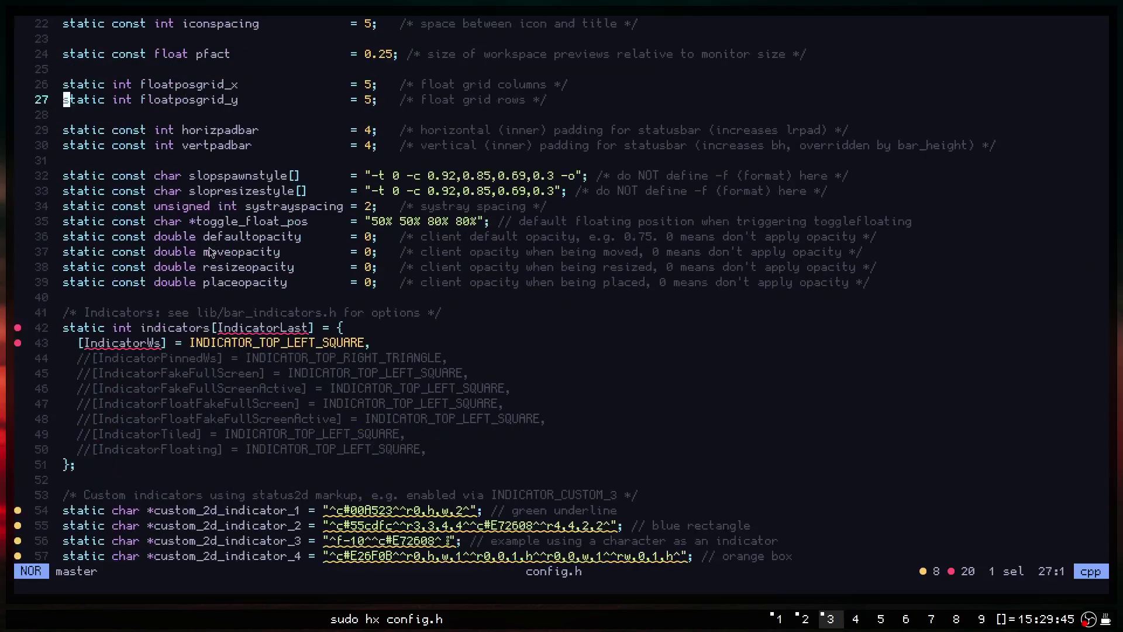
scroll(291, 345, "down", 1)
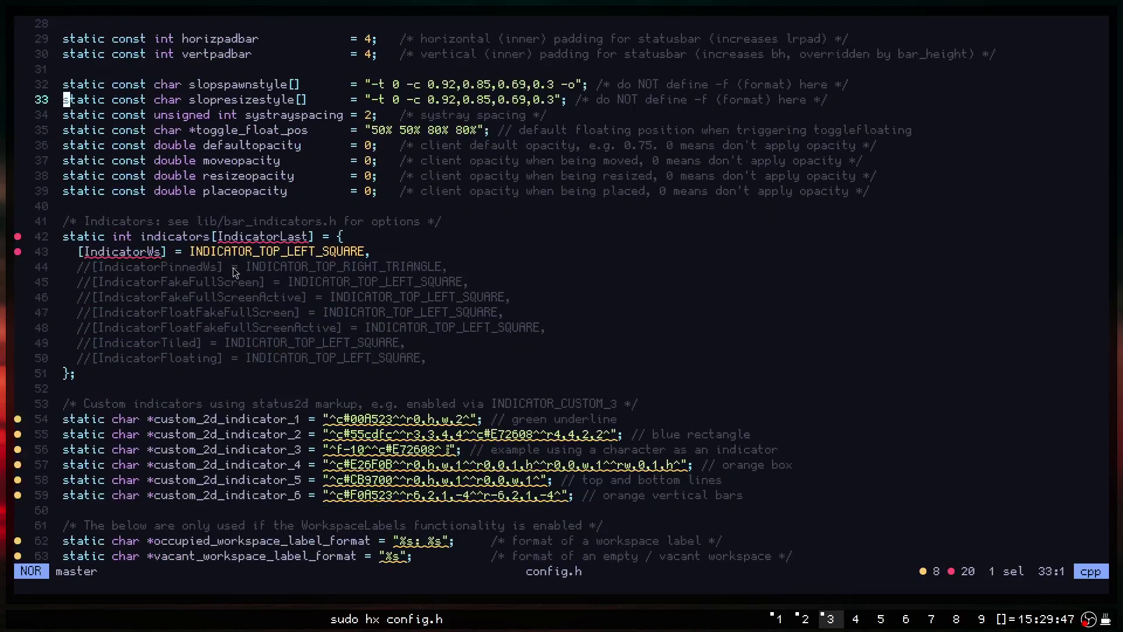
left_click(230, 252)
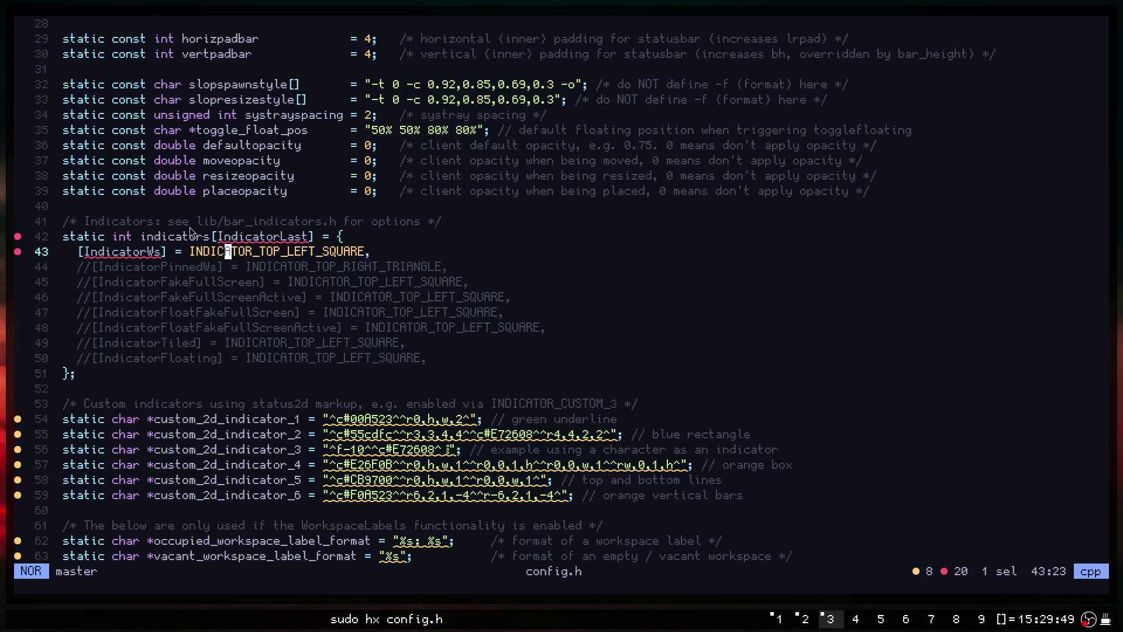
left_click_drag(79, 252, 278, 252)
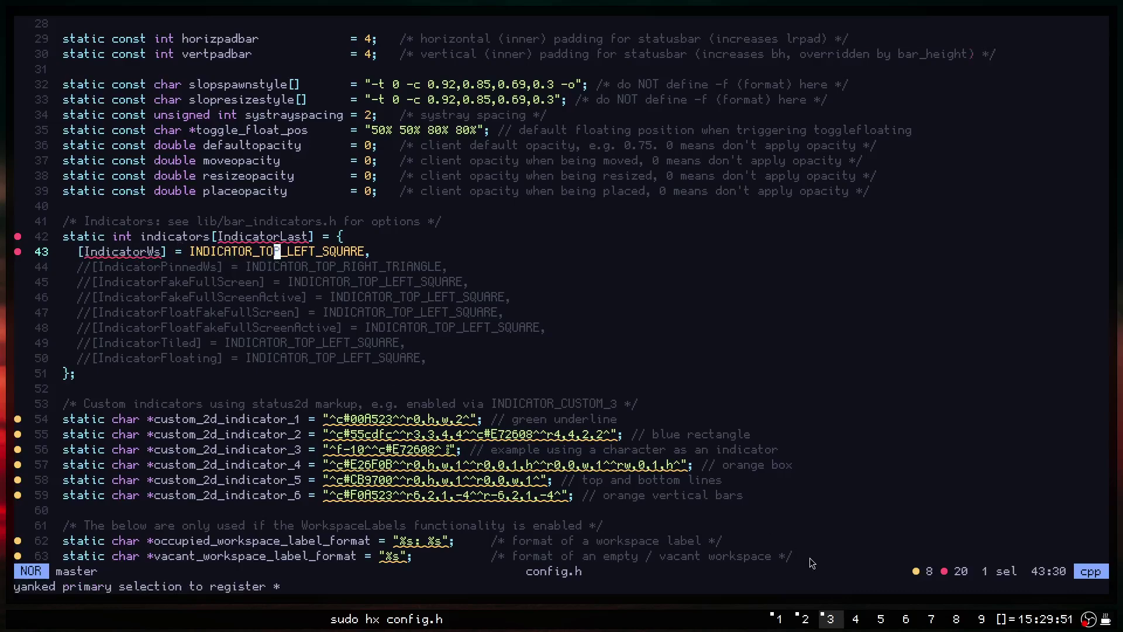
left_click(781, 620)
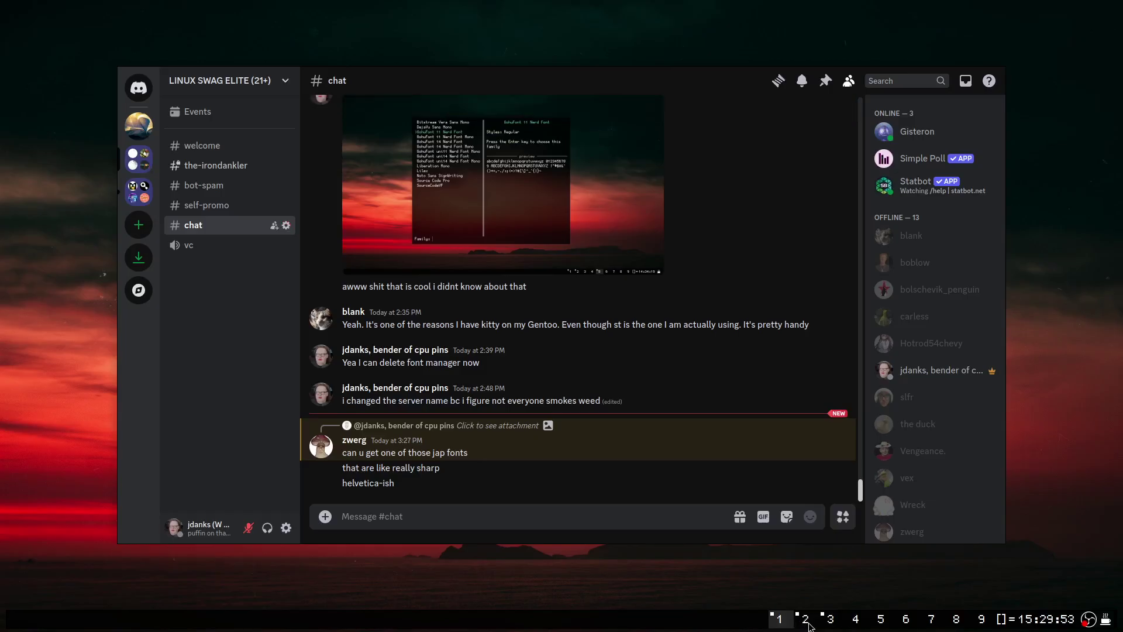
left_click(811, 625)
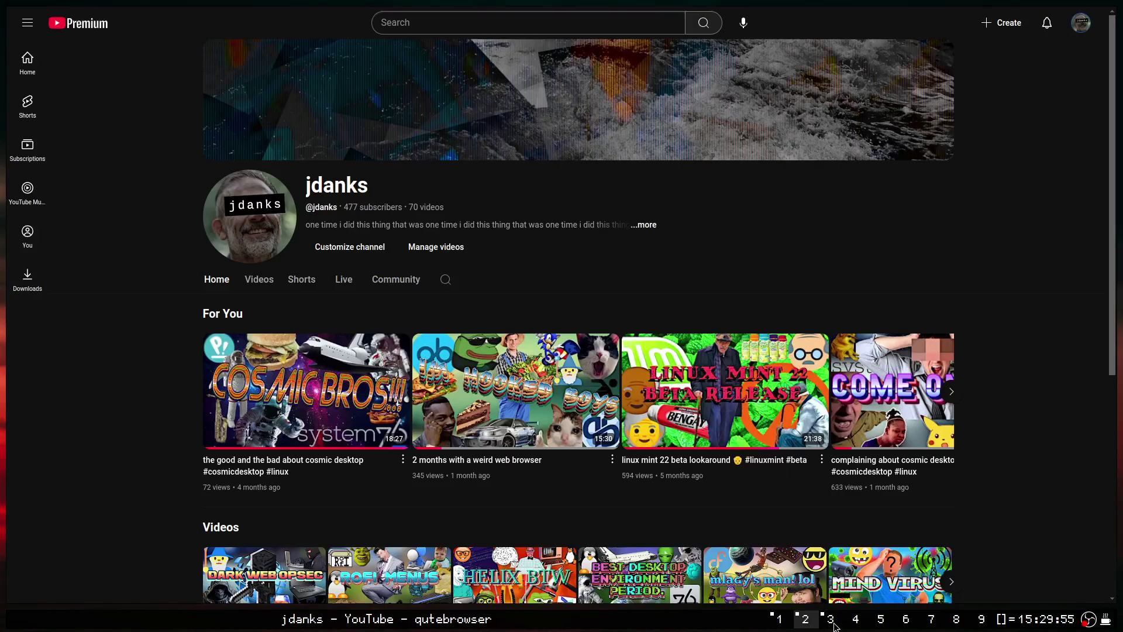
left_click(831, 623)
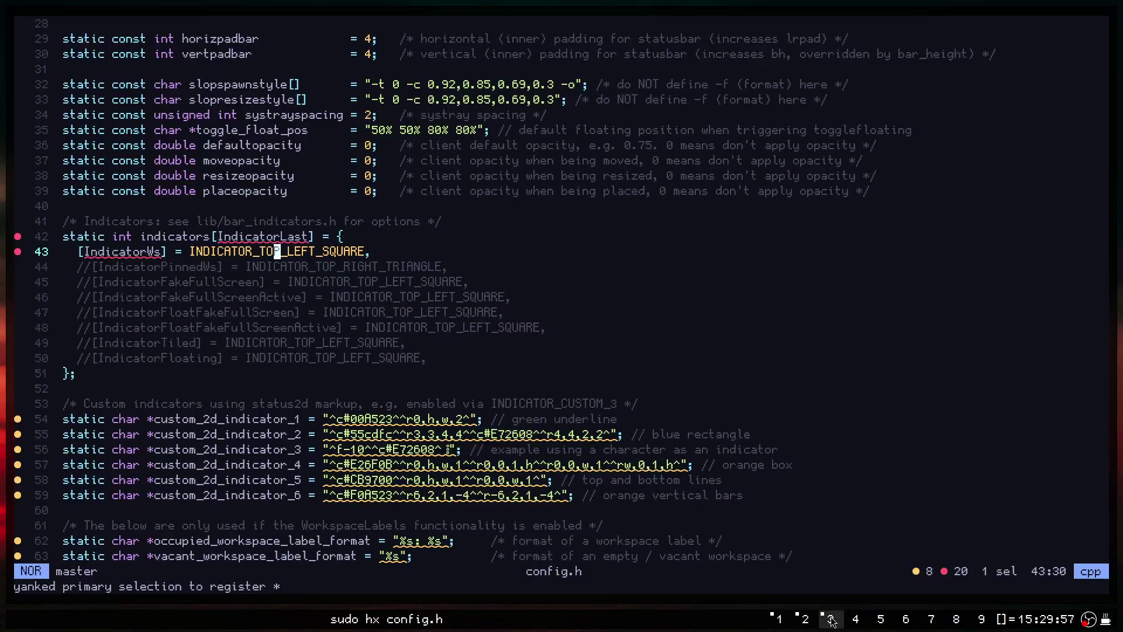
left_click(856, 623)
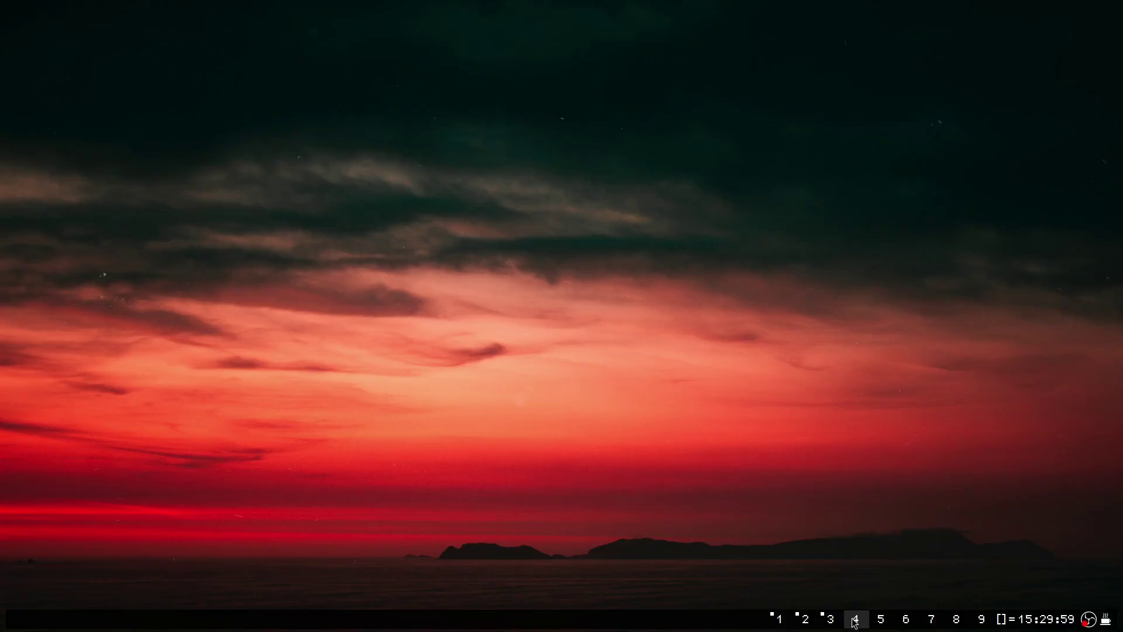
left_click(833, 623)
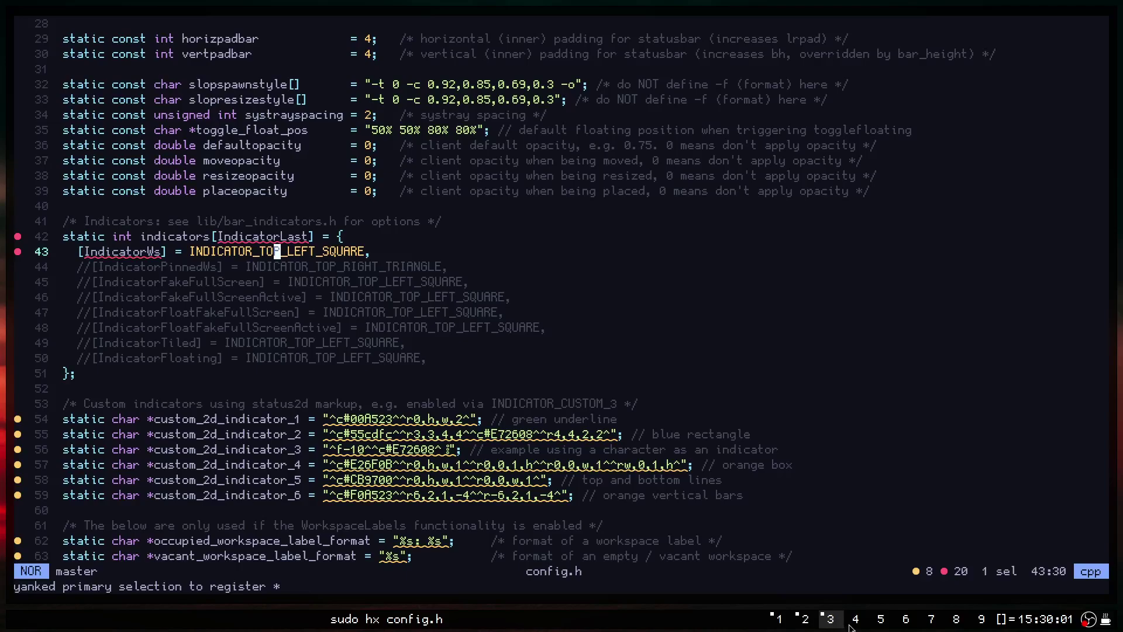
Inspect indicator lines 43–45 and select from the indicators comment to IndicatorWs.
left_click(207, 251)
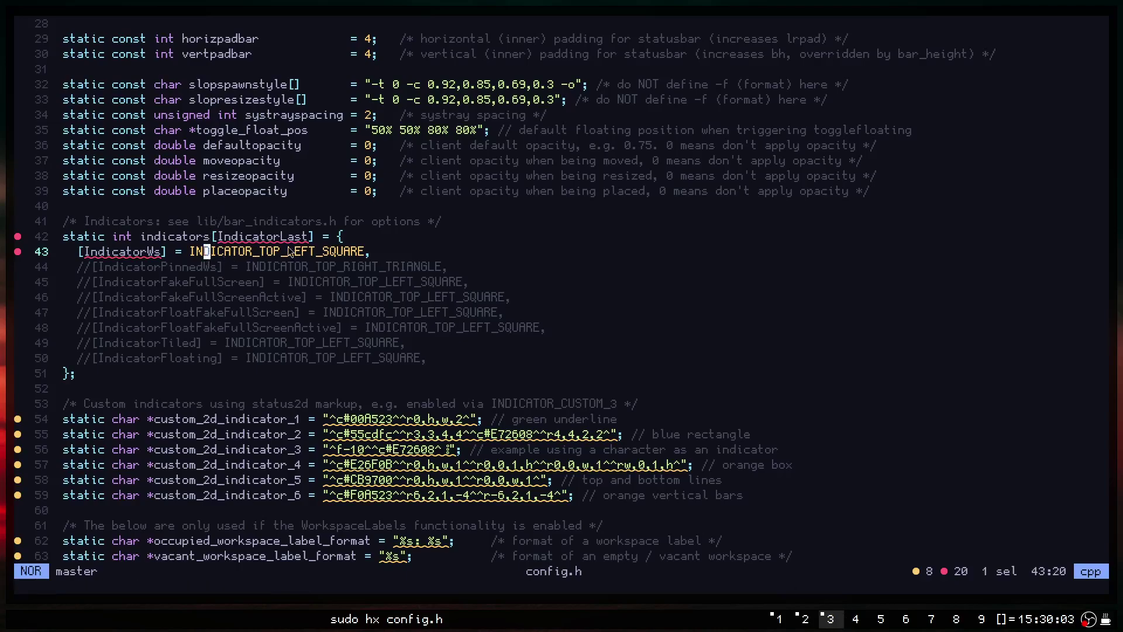
left_click(291, 252)
left_click(367, 256)
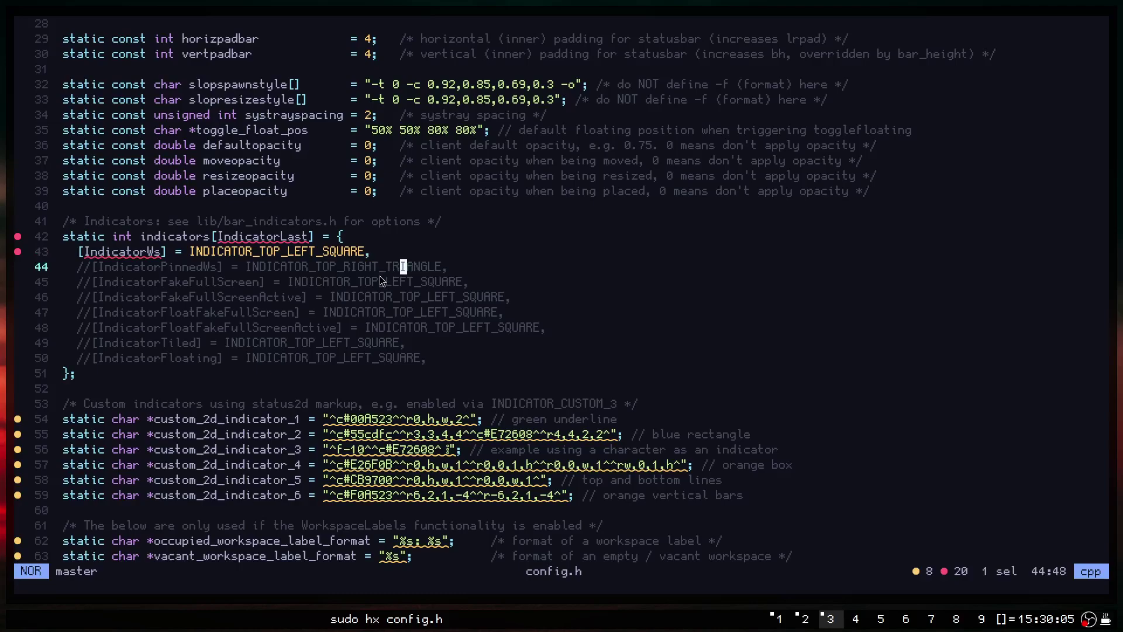
left_click(347, 252)
left_click(277, 282)
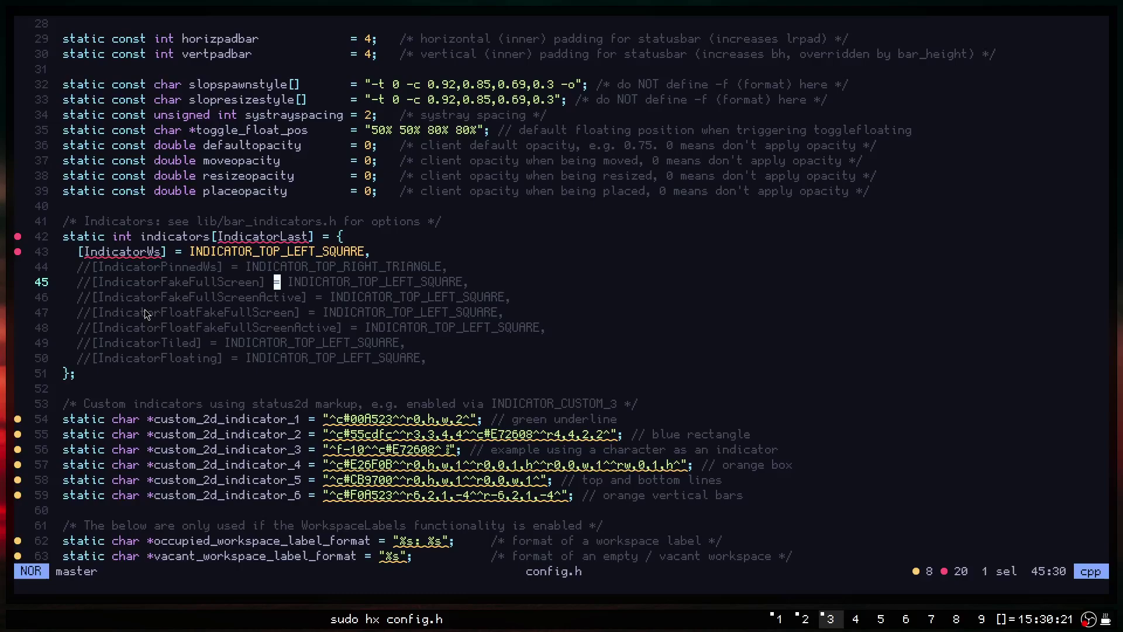
left_click_drag(221, 227, 163, 253)
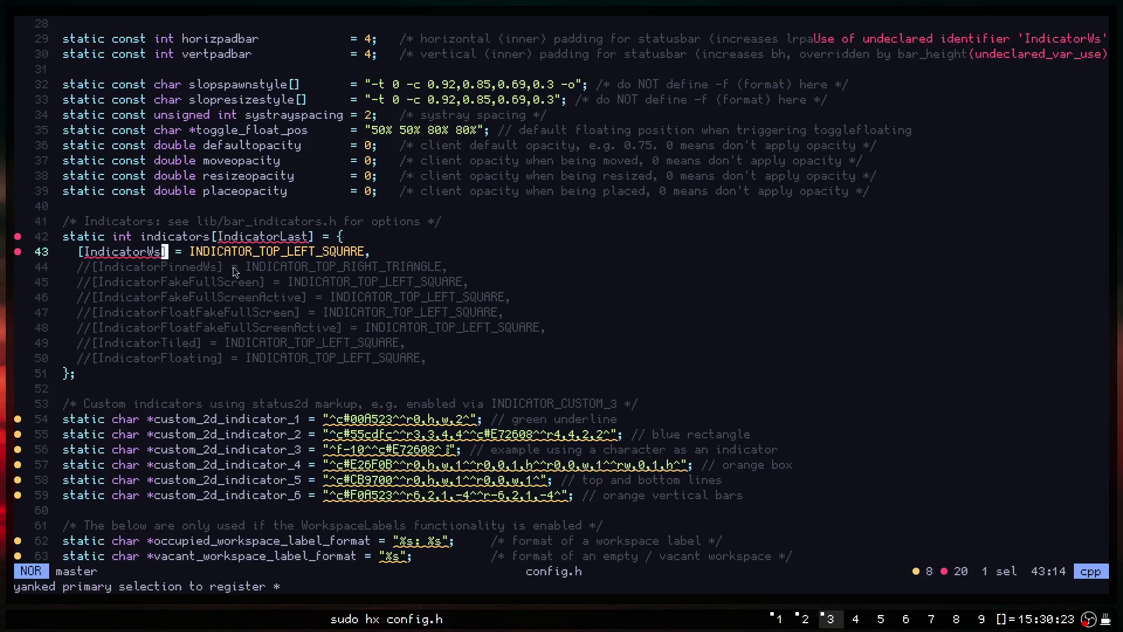
Scroll past the custom 2D indicators down to lowercase_workspace_labels.
left_click(236, 269)
scroll(290, 321, "down", 2)
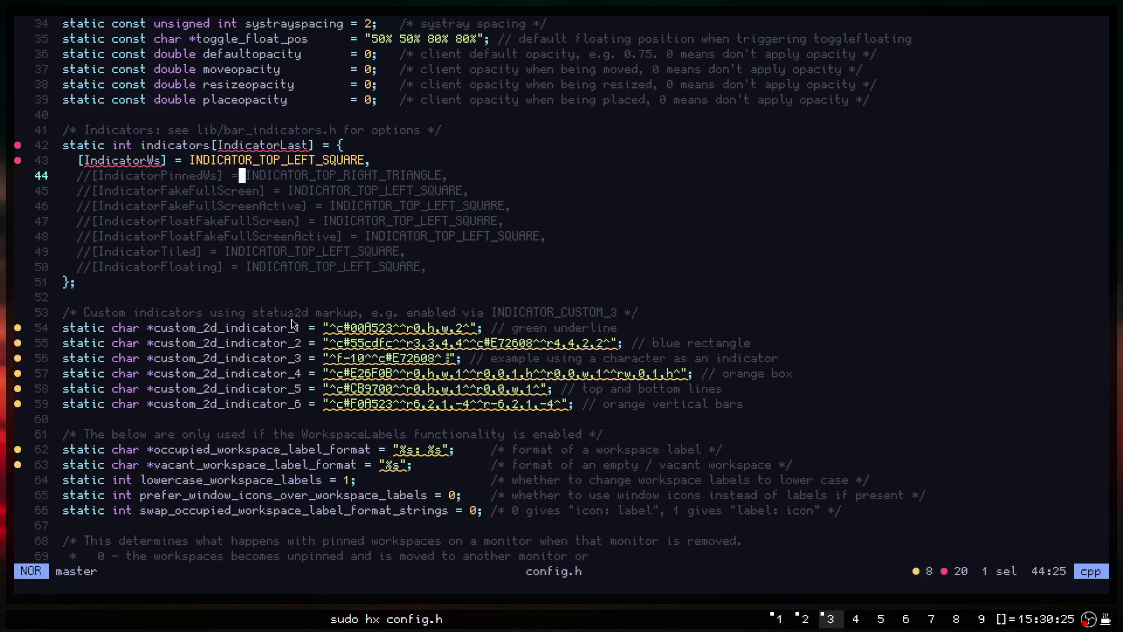
scroll(294, 323, "down", 1)
left_click(398, 345)
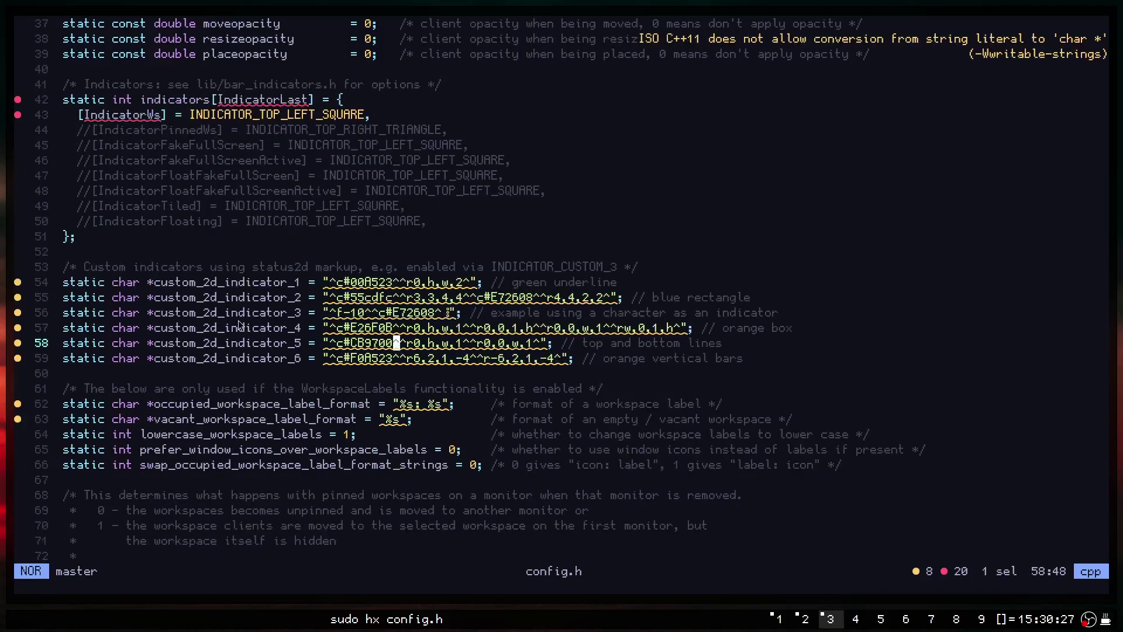
left_click(228, 282)
scroll(289, 345, "down", 2)
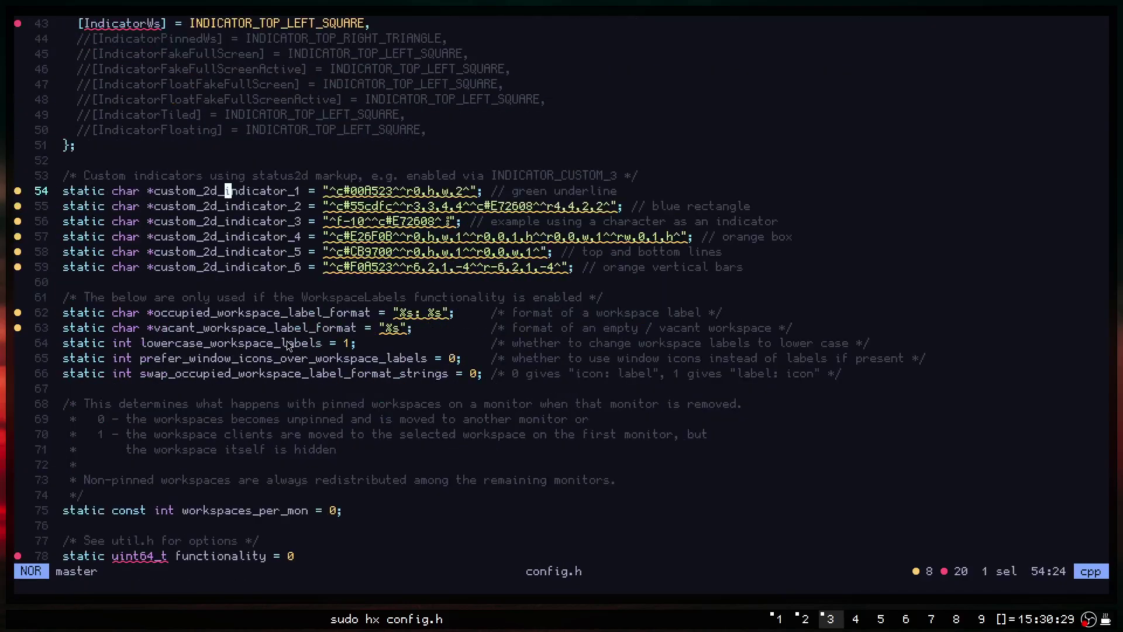
left_click(277, 349)
scroll(375, 357, "down", 4)
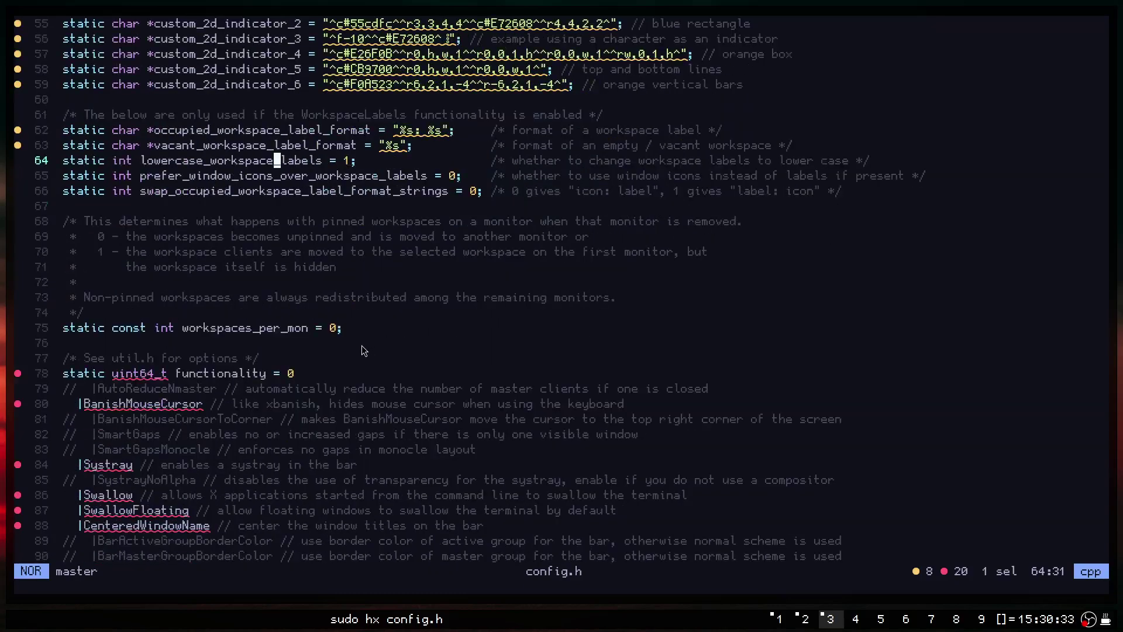
Copy the BanishMouseCursorToCorner flag line to the system clipboard.
scroll(363, 351, "down", 5)
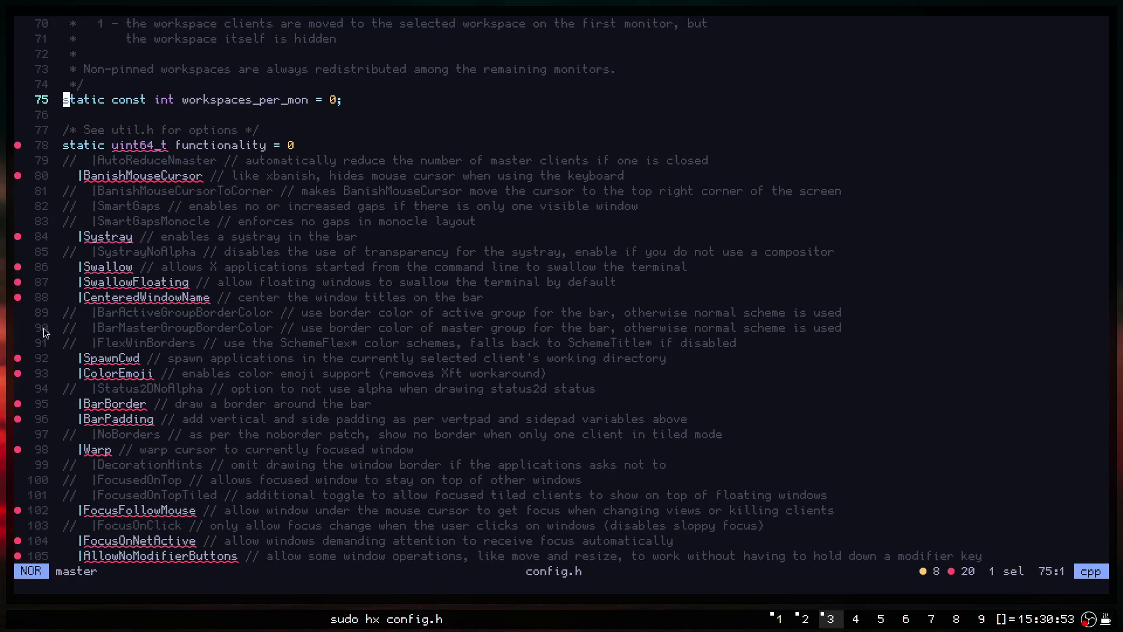
left_click(103, 192)
key("space")
key("y")
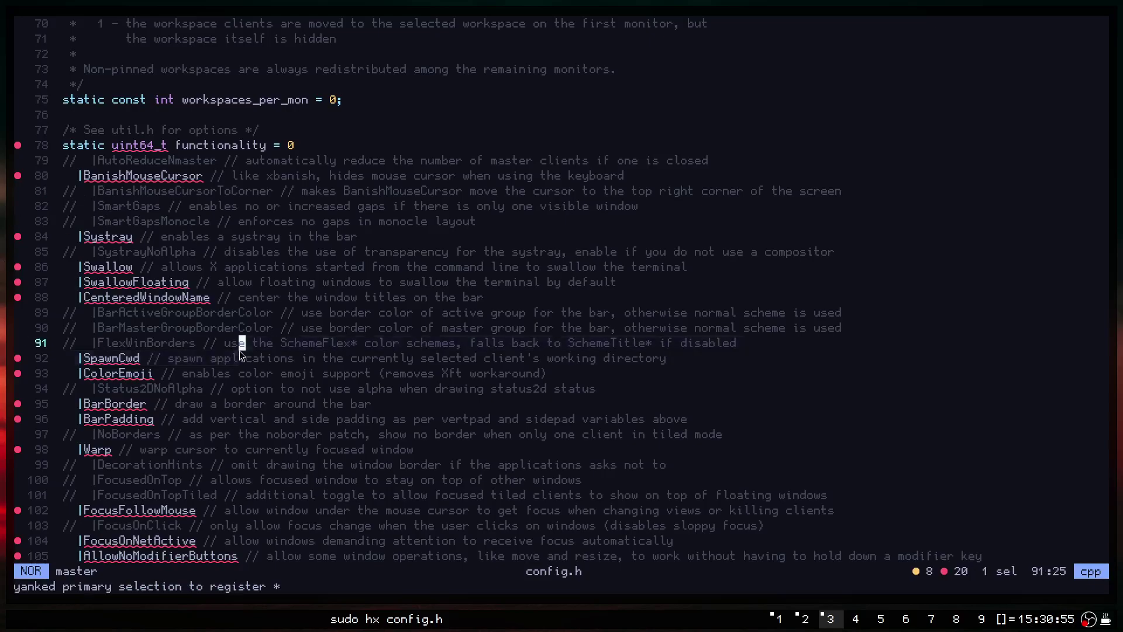
Browse the flags to SmartGaps and BarMasterGroupBorderColor, then open a second kitty terminal beside Helix.
scroll(100, 310, "down", 12)
scroll(101, 310, "up", 13)
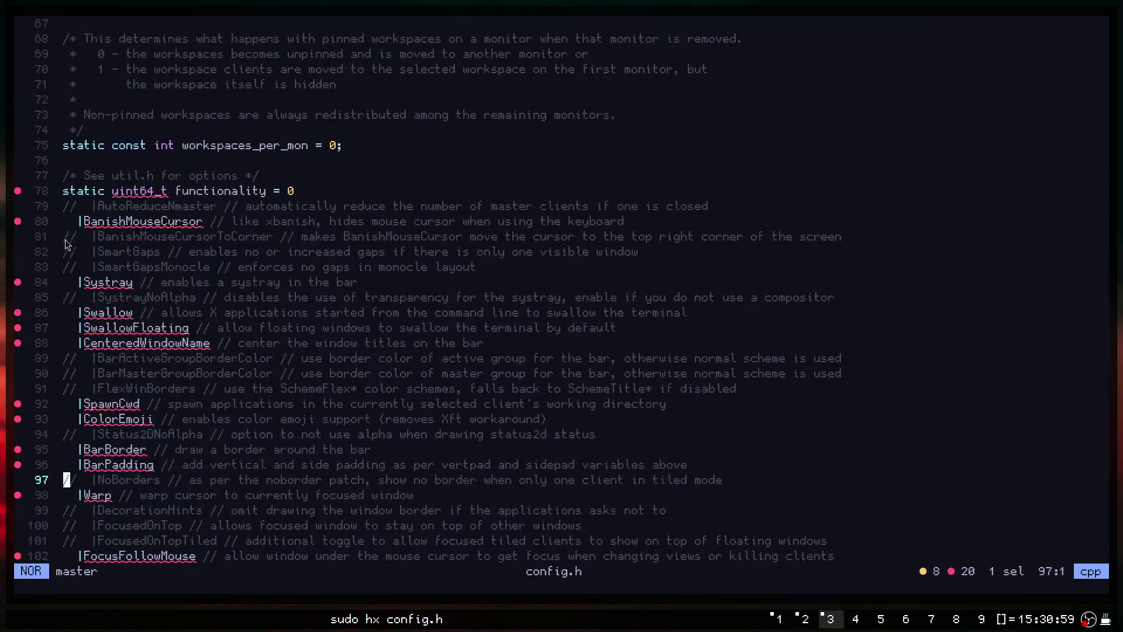
left_click(144, 252)
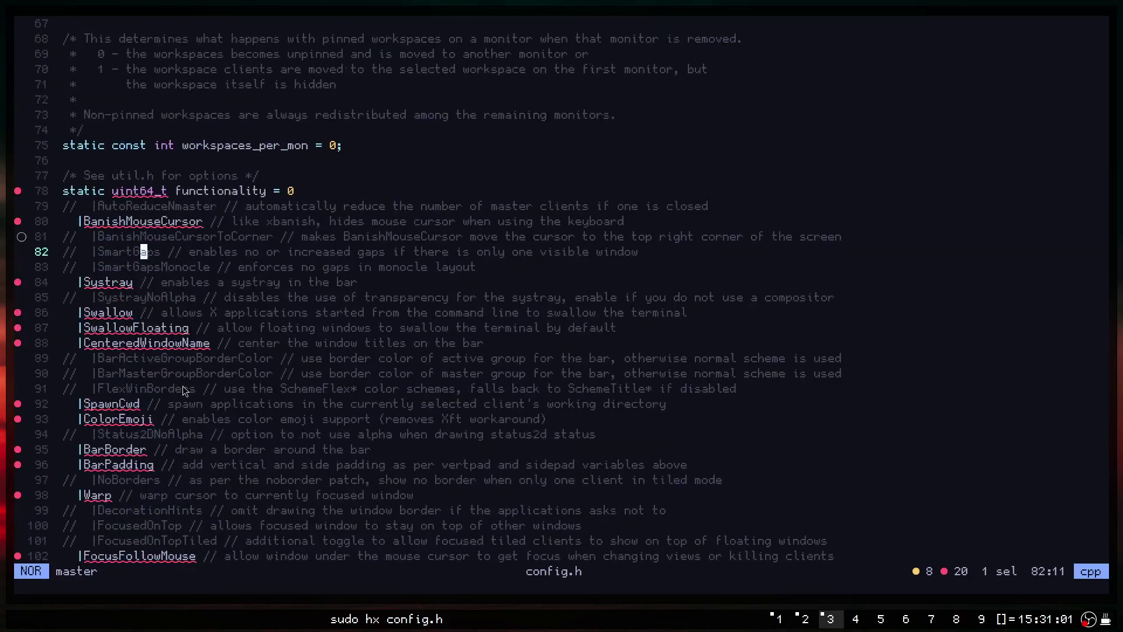
left_click(116, 373)
scroll(293, 431, "down", 4)
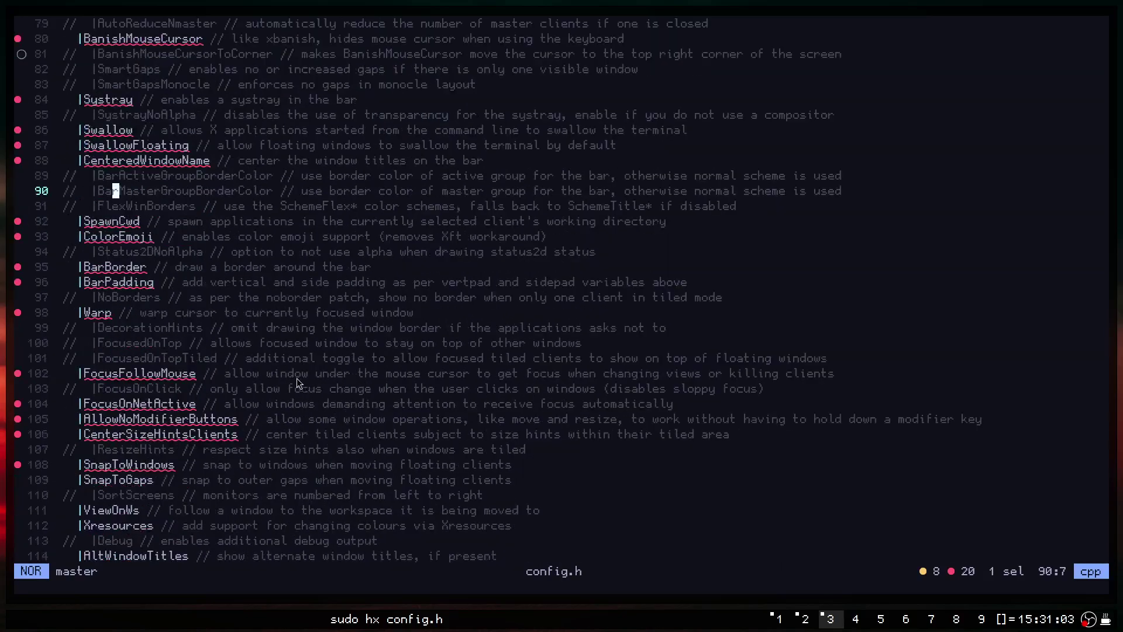
key("super+Return")
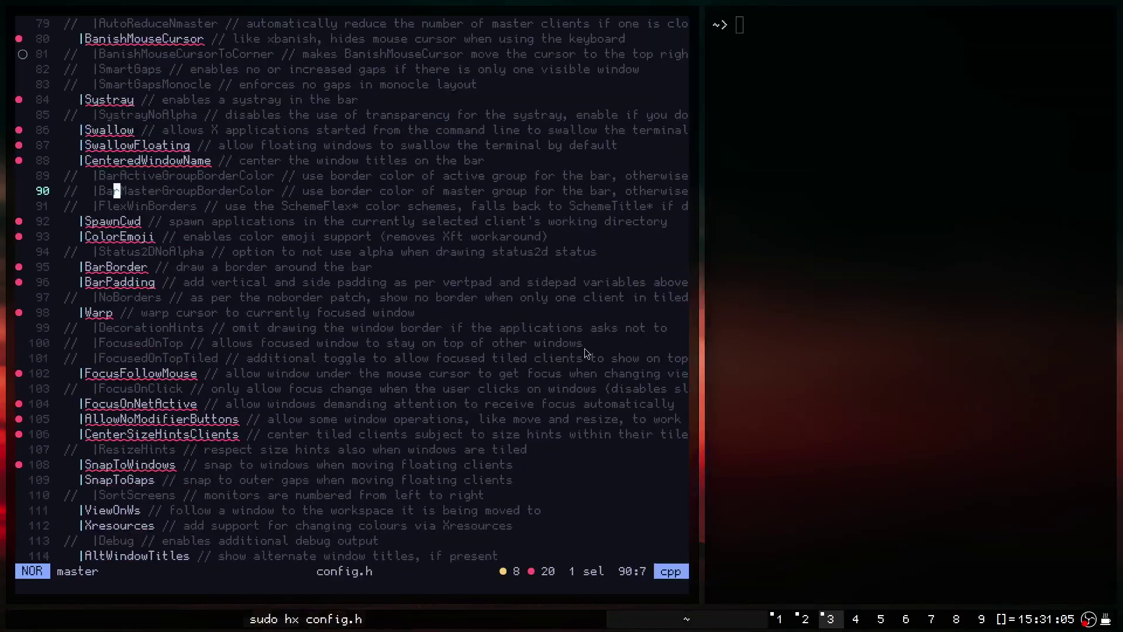
key("super+h")
key("super+h")
key("super+h")
key("super+h")
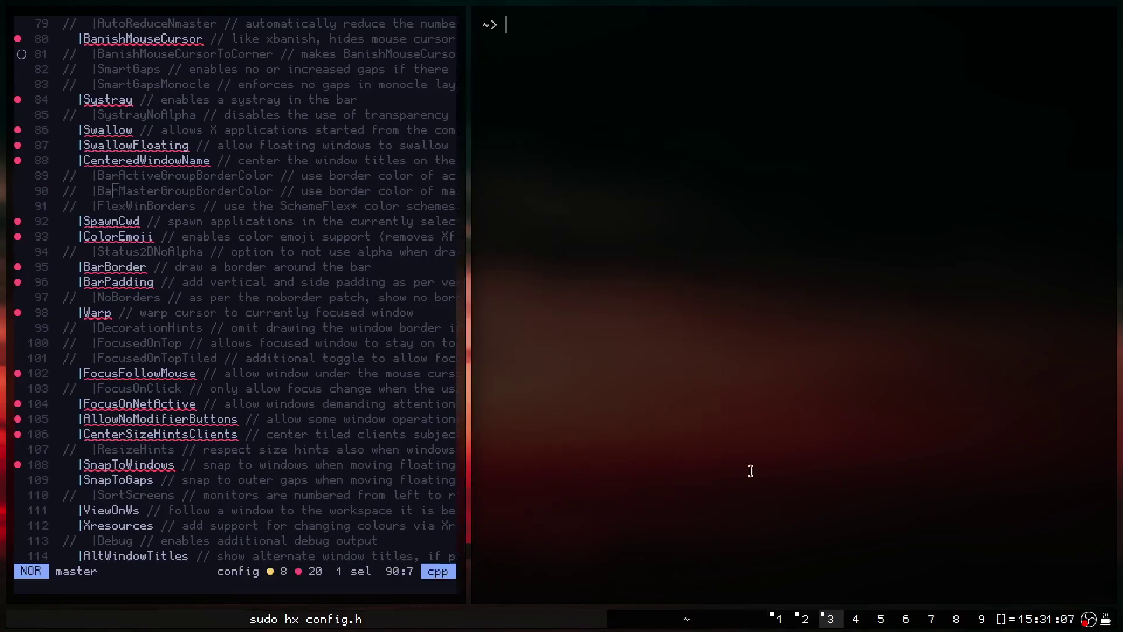
key("super+l")
key("super+l")
key("super+l")
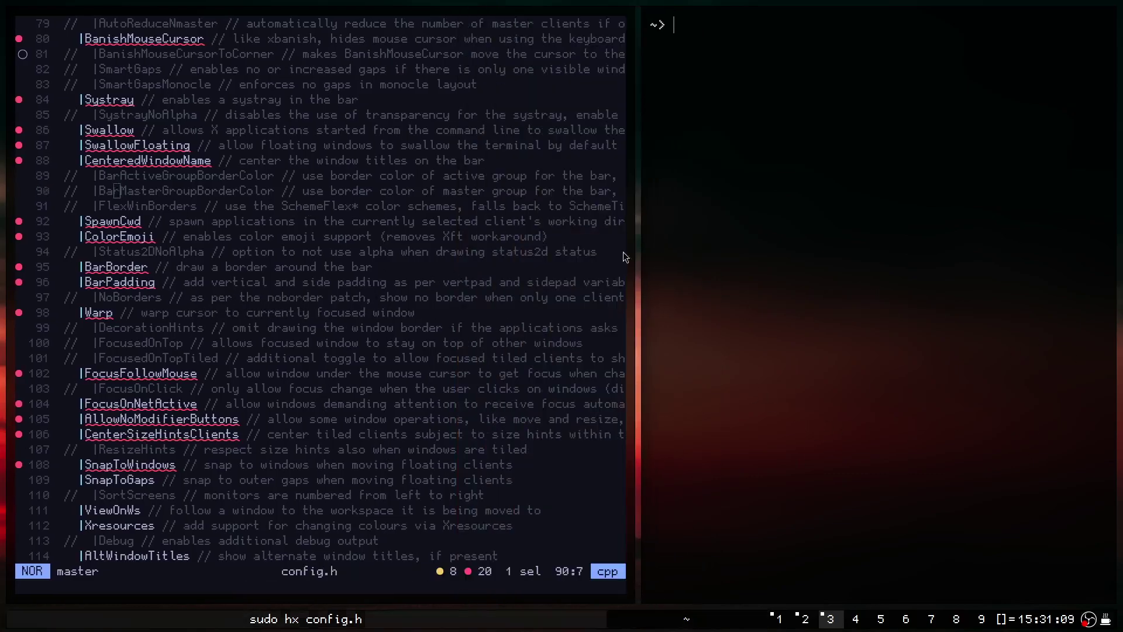
left_click(261, 244)
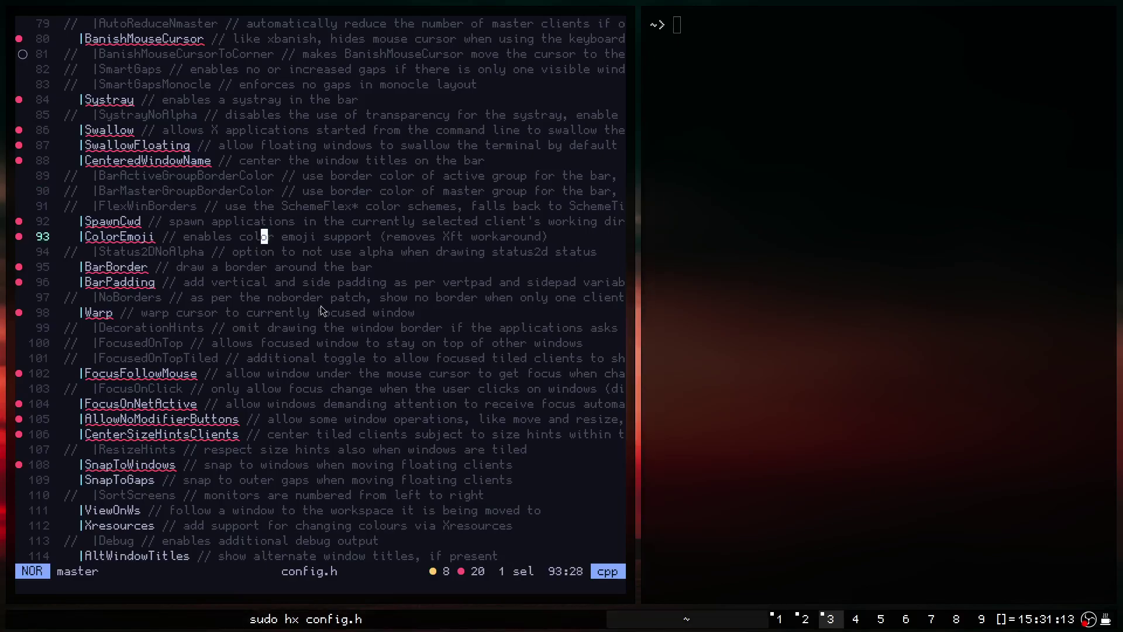
key("ctrl+d")
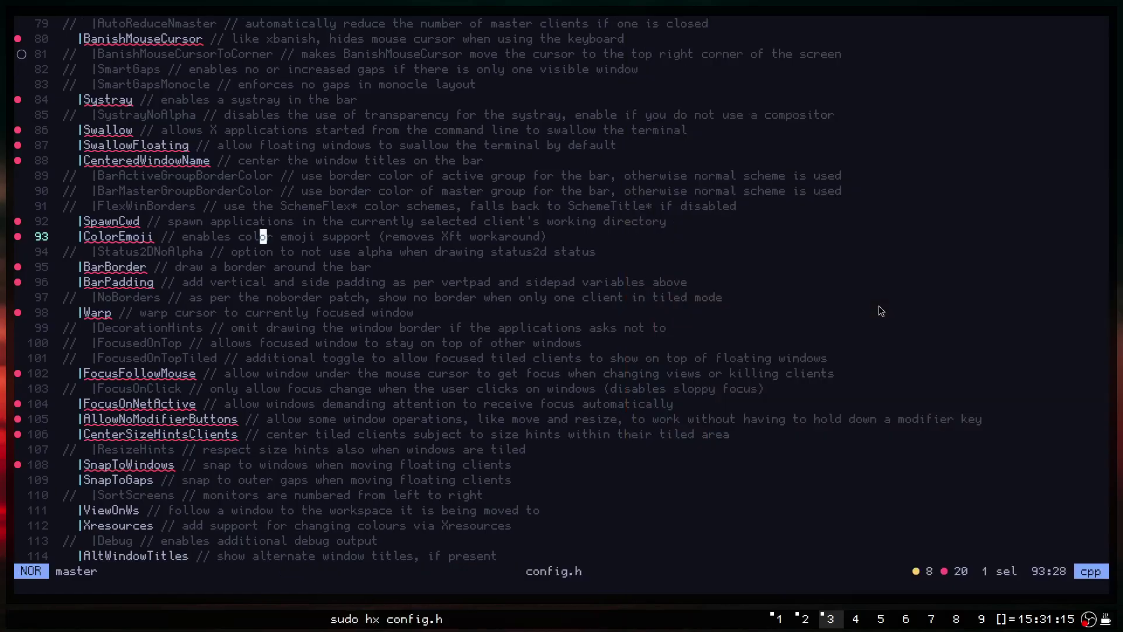
Select the start of the ViewOnWs flag's description comment.
scroll(468, 360, "down", 6)
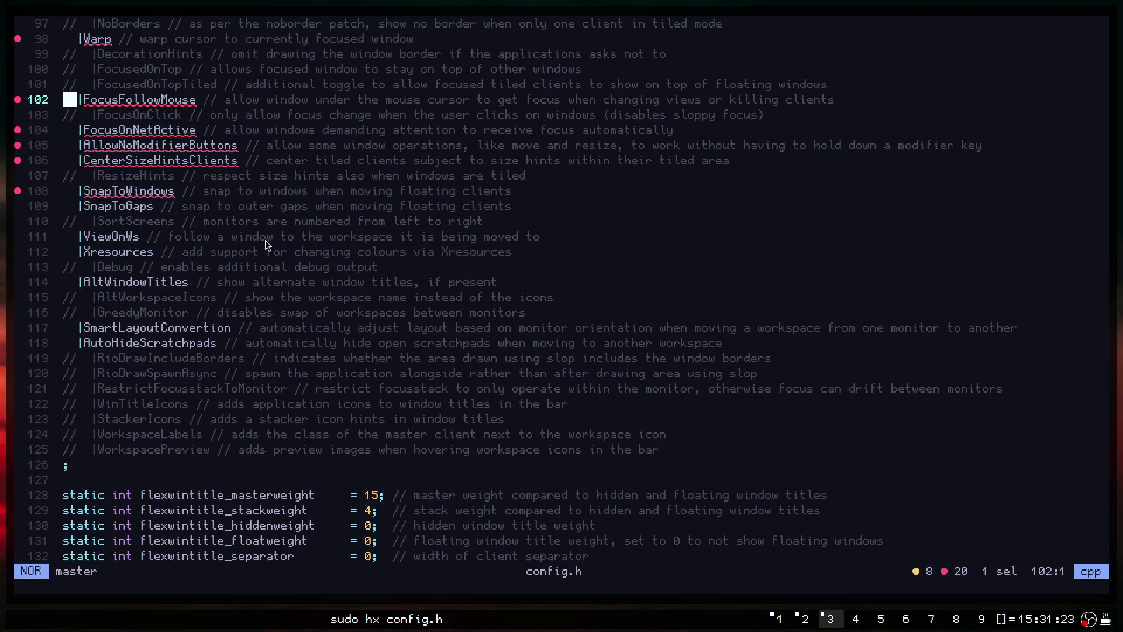
left_click(123, 238)
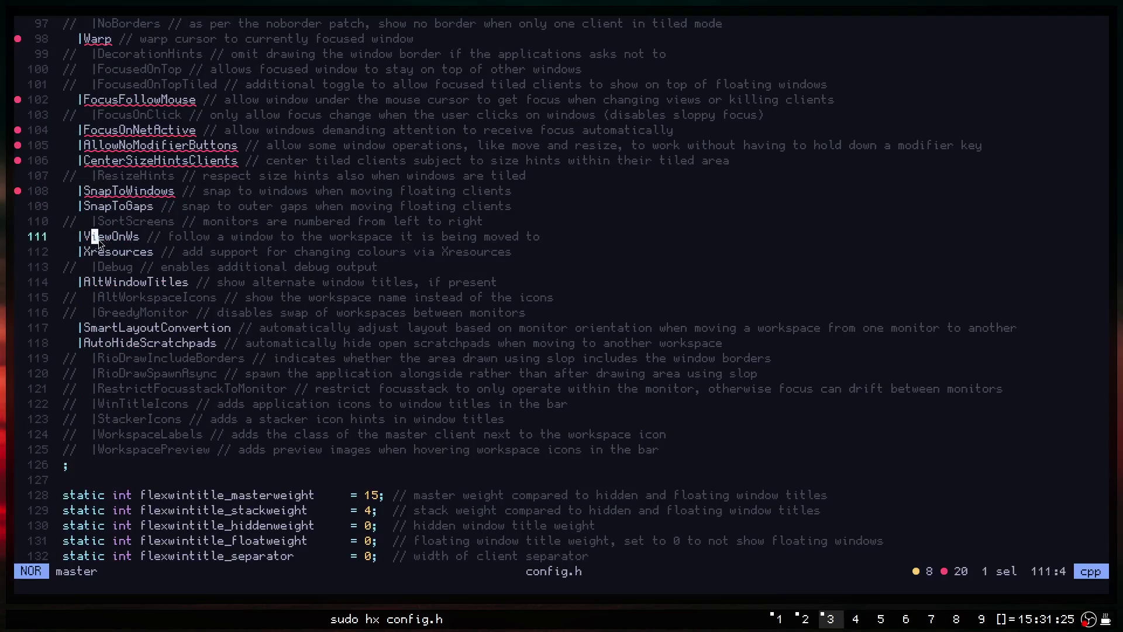
left_click_drag(166, 242, 298, 241)
left_click(538, 239)
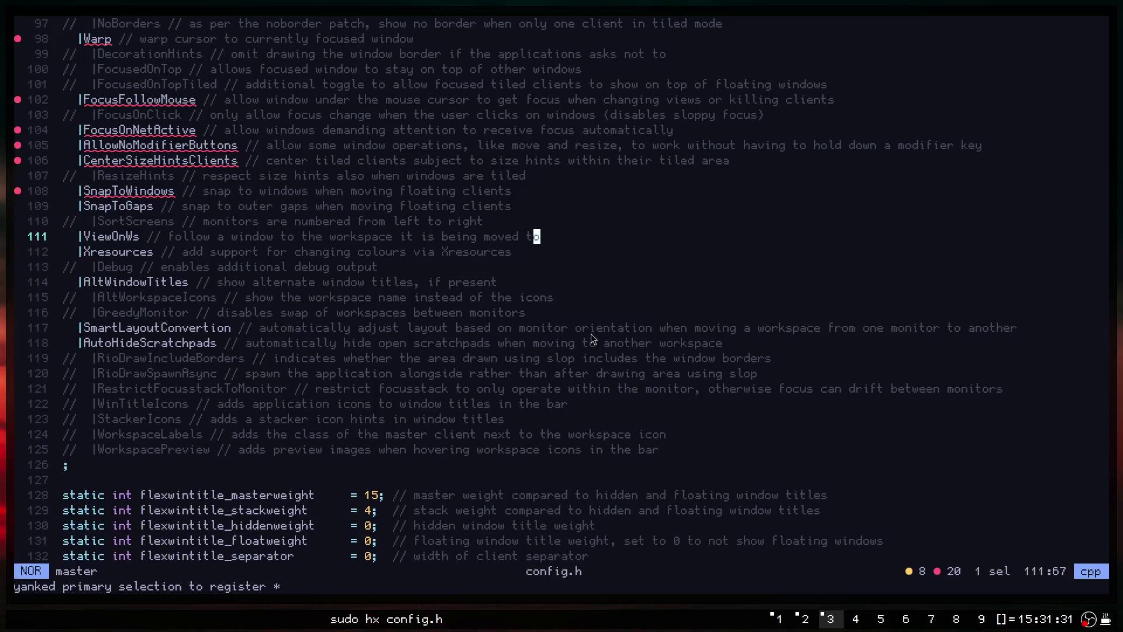
Send the Helix window to workspace 9, then 4, then back to 3, following it.
key("super+shift+9")
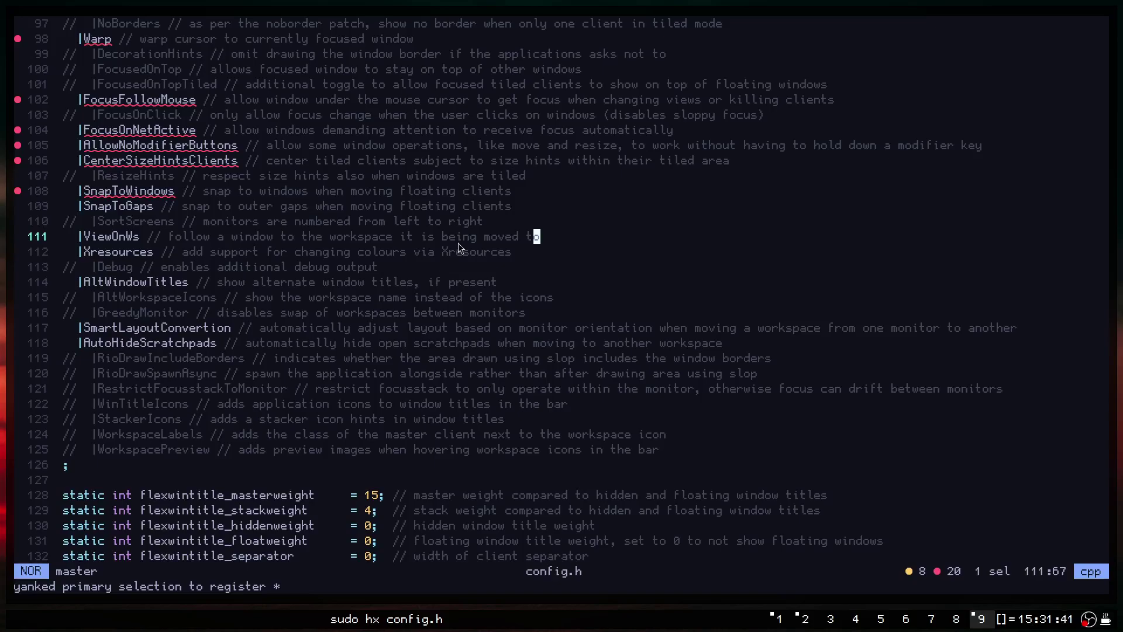
key("super+shift+4")
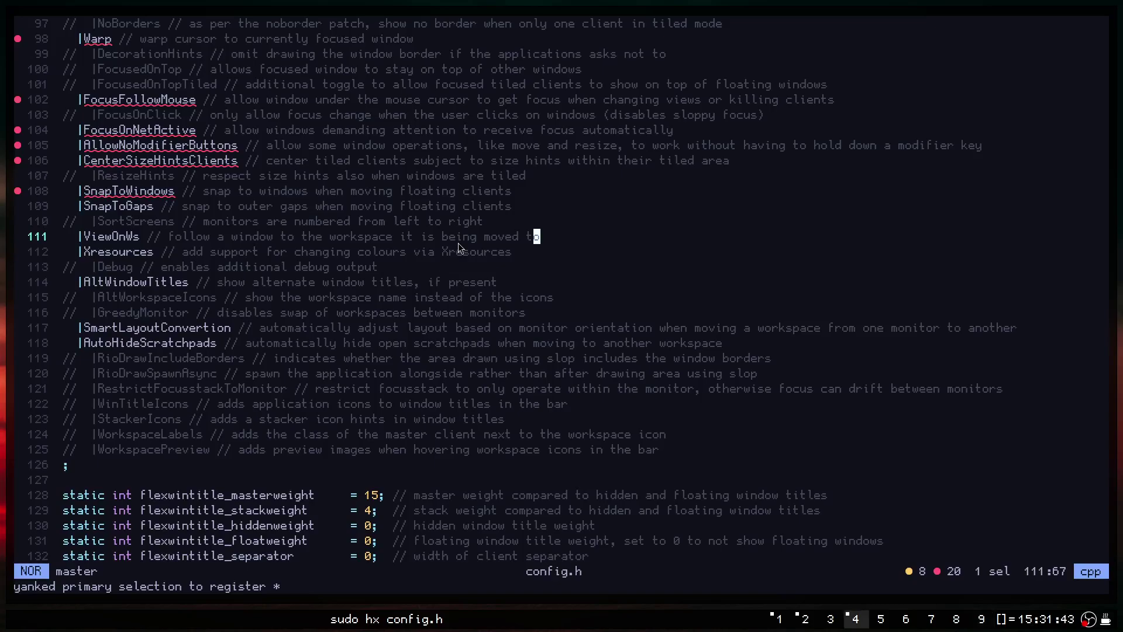
key("super+shift+3")
Inspect the GohuFont bar font string on line 134.
scroll(392, 311, "down", 4)
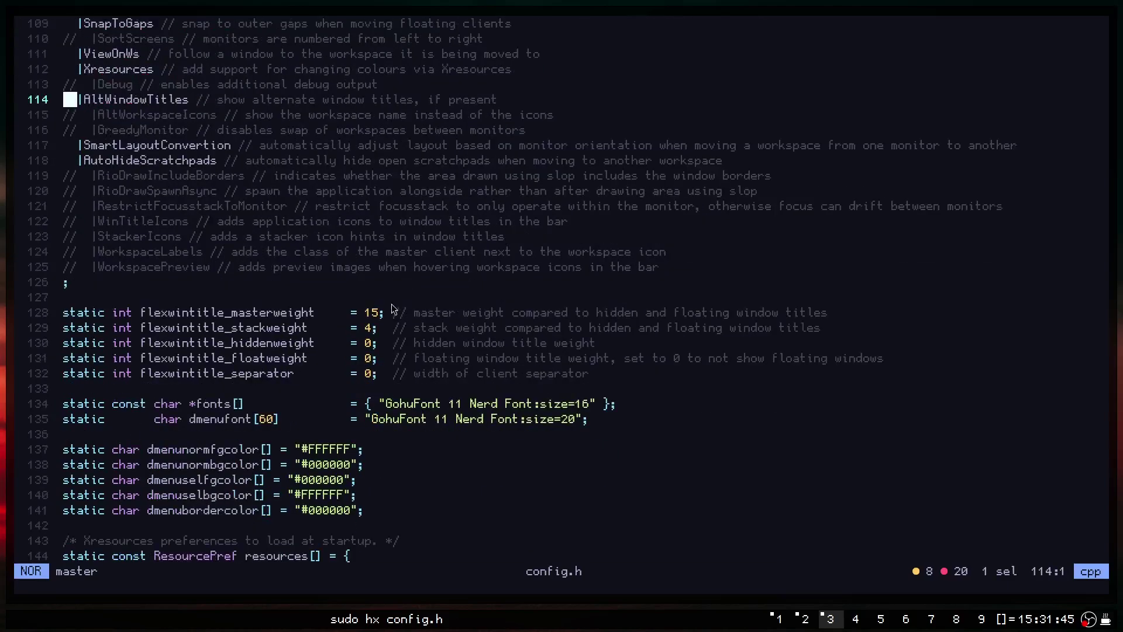
scroll(380, 343, "down", 2)
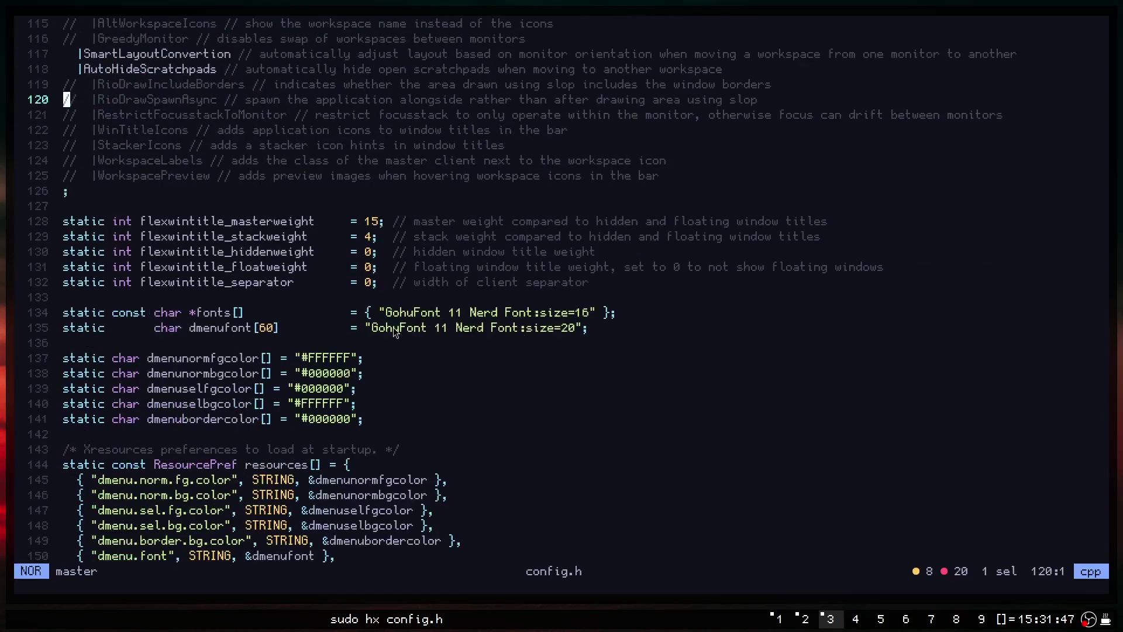
left_click(579, 326)
left_click(609, 332)
left_click(382, 313)
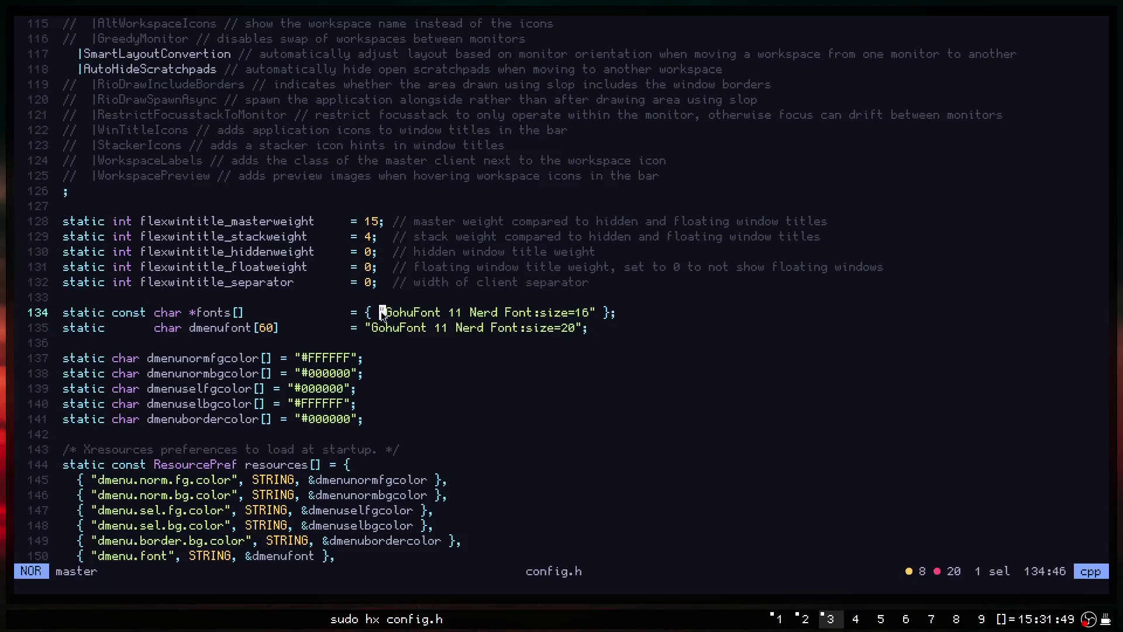
left_click(431, 312)
Check the dmenu colour values (#FFFFFF, #000000) and copy part of the dmenu font name.
left_click_drag(339, 389, 323, 389)
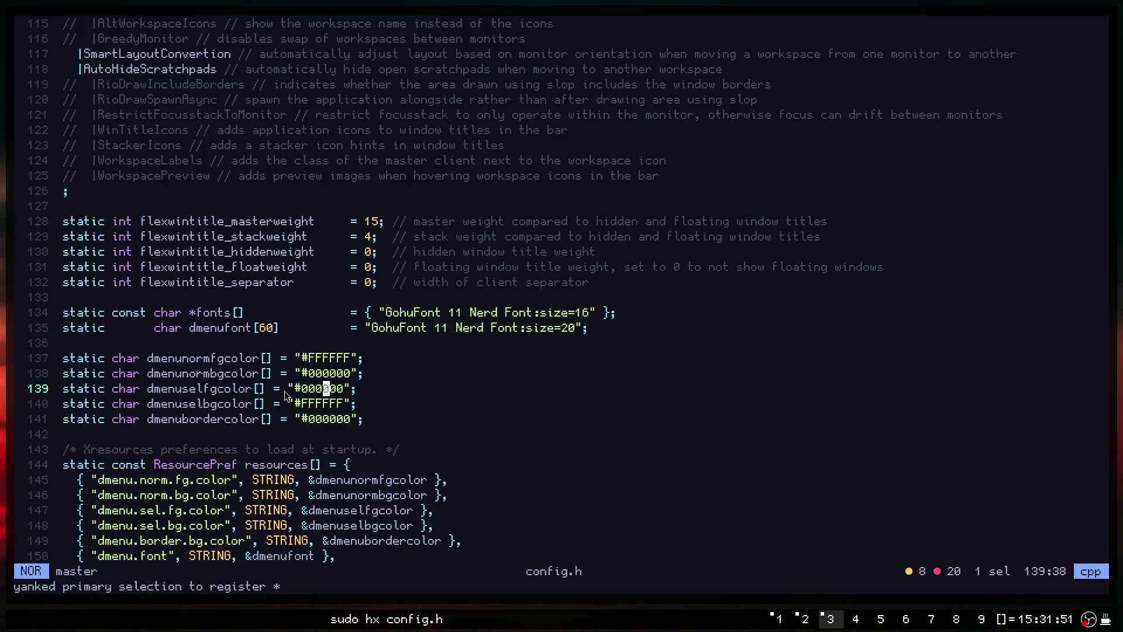
left_click(243, 388)
left_click(321, 379)
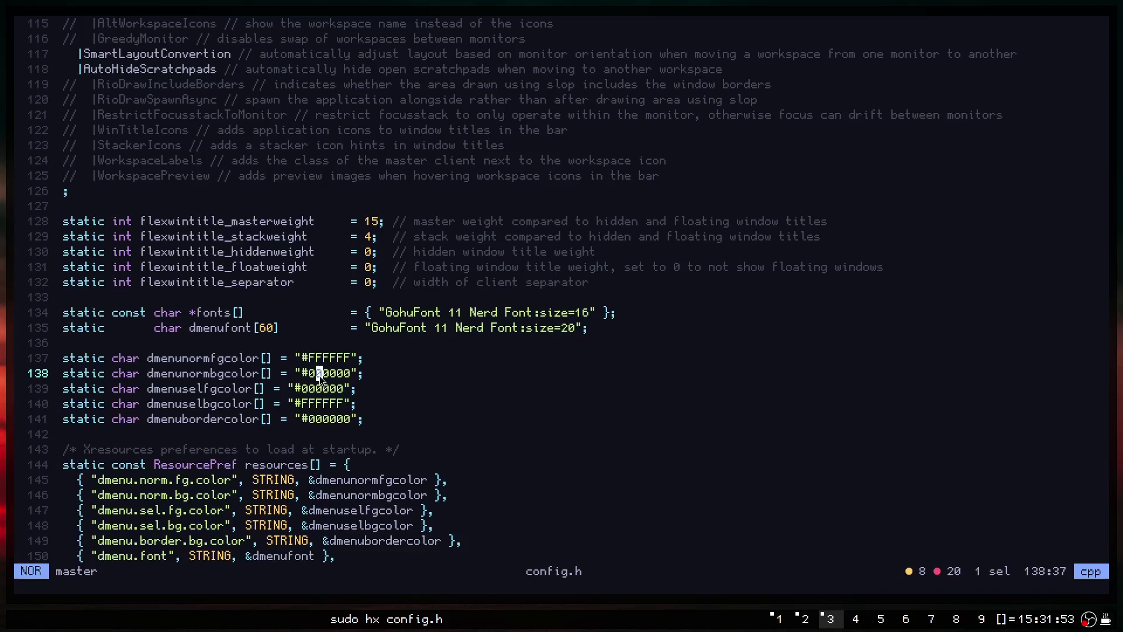
left_click(316, 403)
left_click(398, 327)
left_click_drag(559, 331, 379, 329)
left_click(452, 331)
scroll(439, 374, "down", 2)
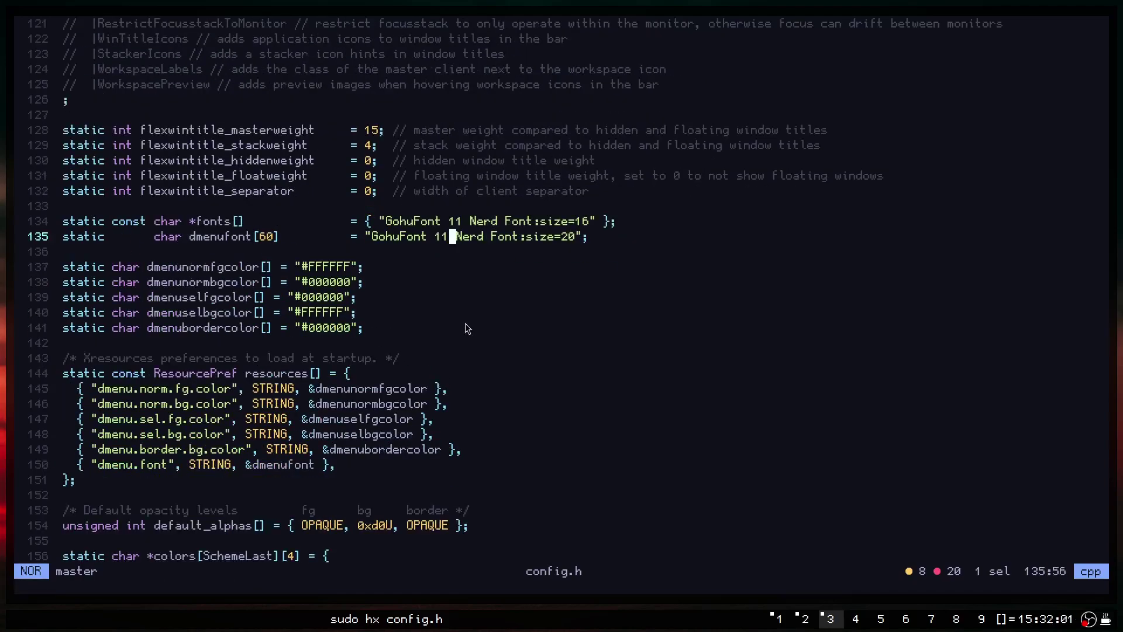
Open and dismiss the app launcher, the open-windows list and the wallpaper picker.
key("super+p")
key("Escape")
key("alt+Tab")
key("Escape")
key("super+w")
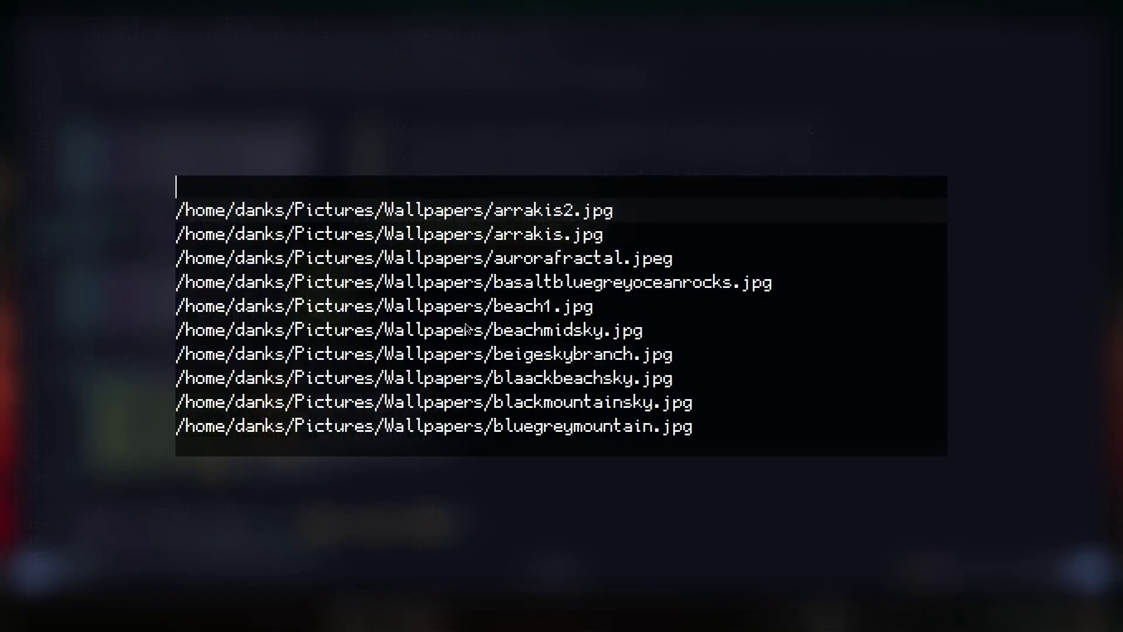
key("Escape")
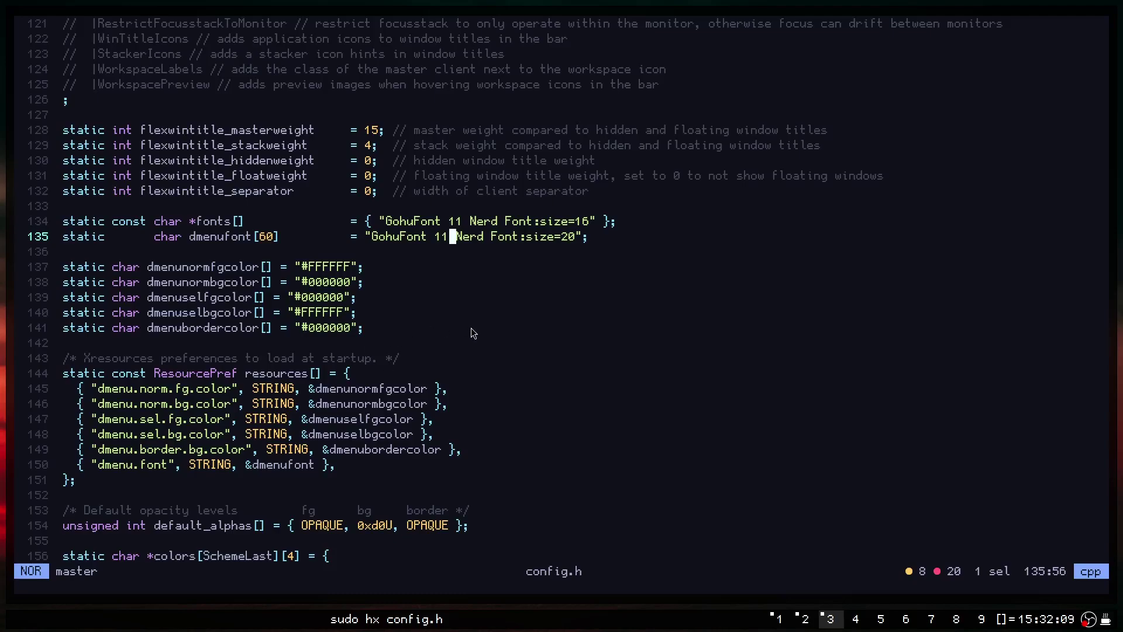
Select and copy the colors[SchemeLast] table rows.
scroll(404, 288, "down", 2)
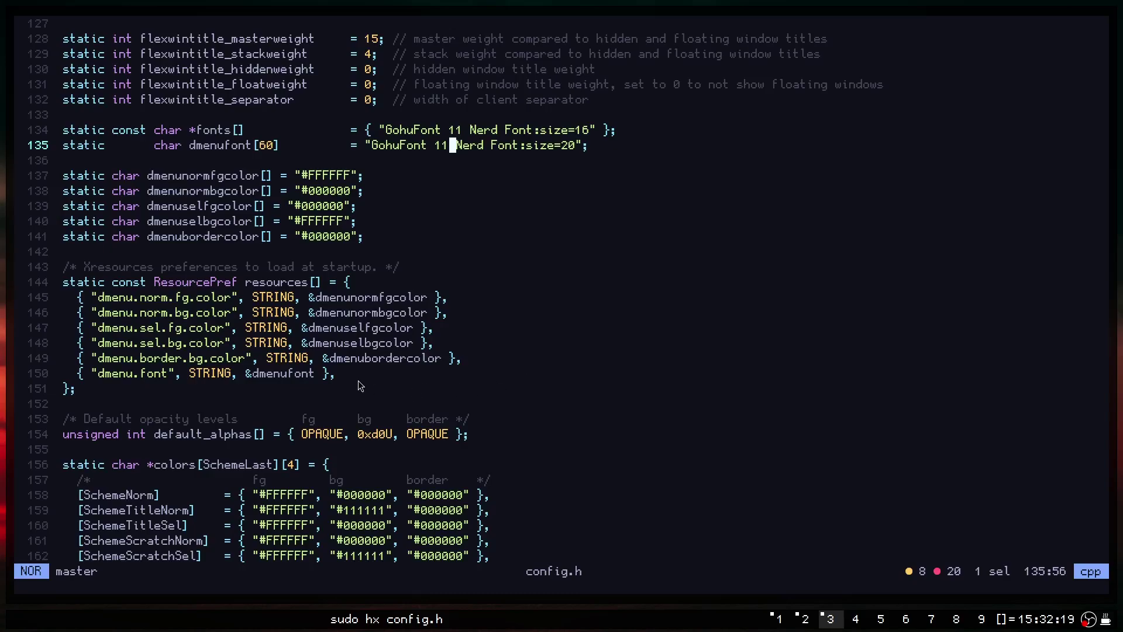
scroll(356, 378, "down", 2)
scroll(365, 402, "down", 3)
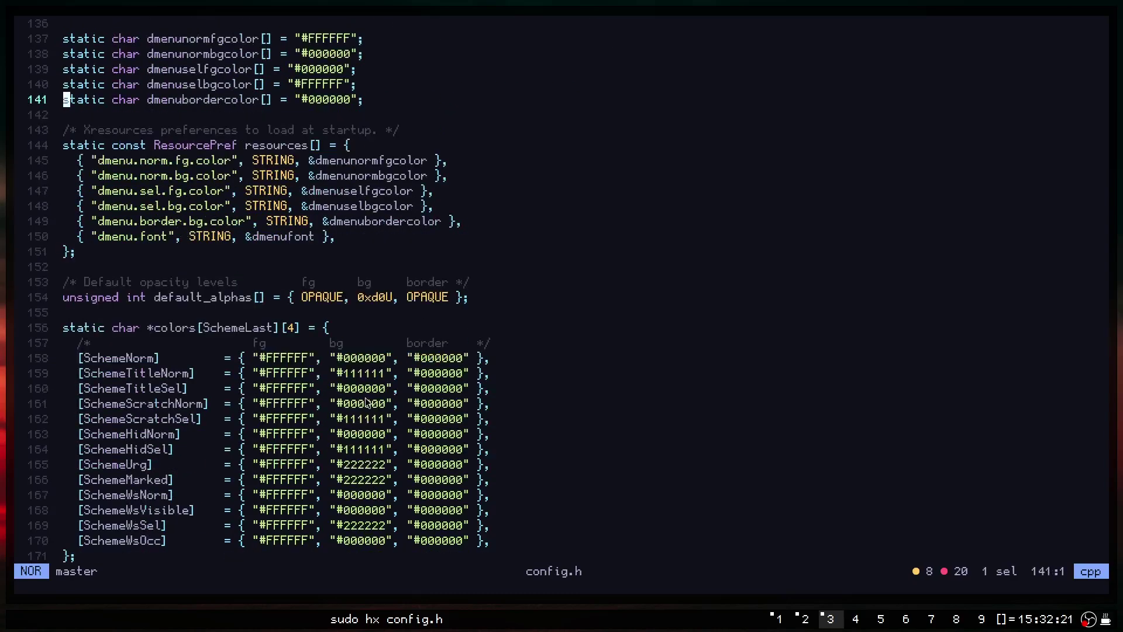
left_click_drag(502, 468, 66, 252)
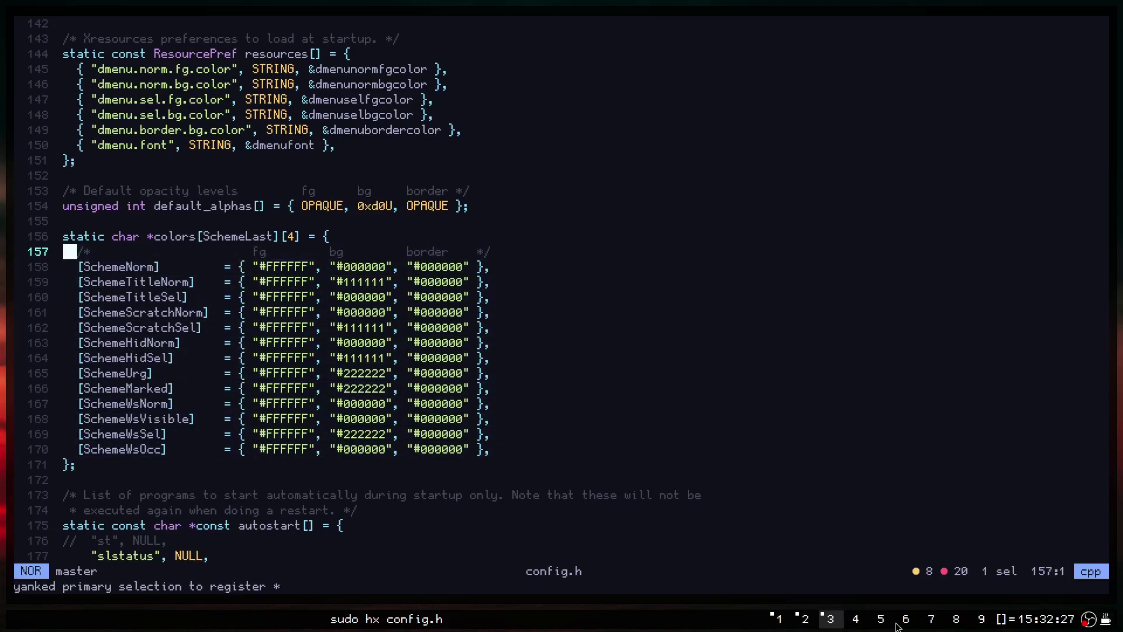
Check SchemeUrg, SchemeWsNorm and SchemeWsOcc, then scroll down to the autostart block.
left_click(856, 621)
left_click(830, 621)
left_click(127, 359)
left_click(186, 419)
left_click(164, 449)
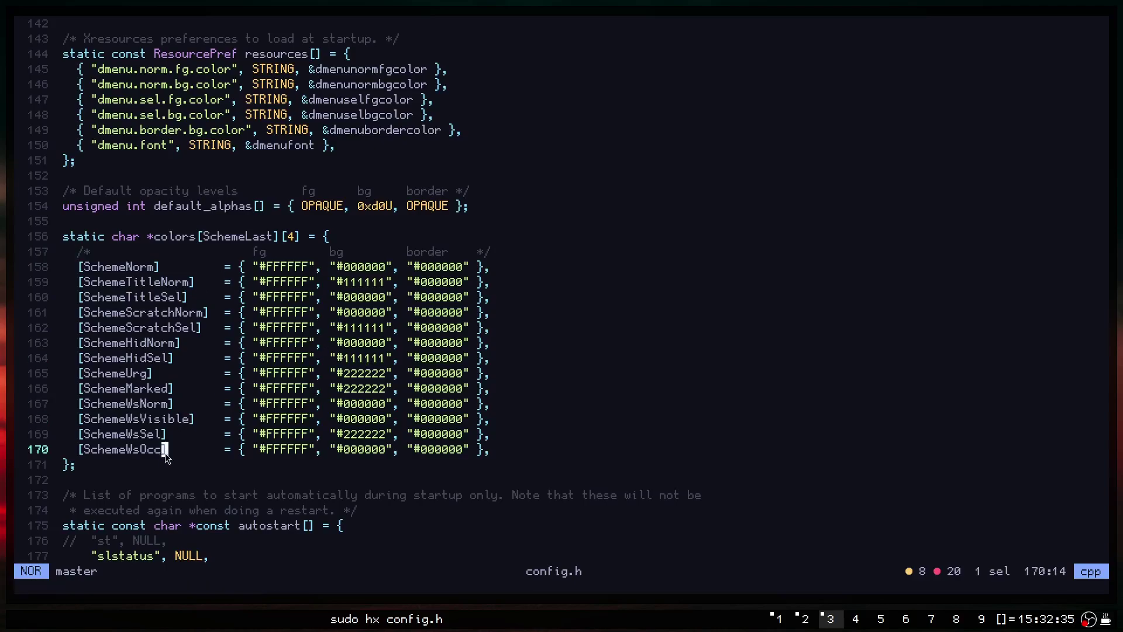
scroll(518, 431, "down", 5)
scroll(514, 431, "down", 2)
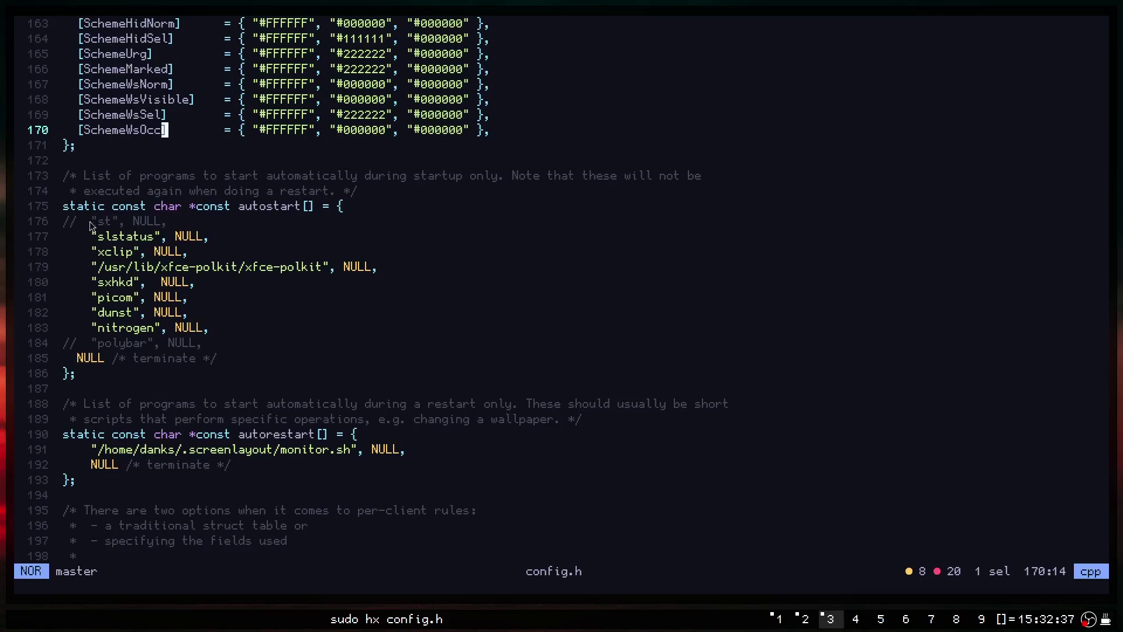
Check the slstatus, sxhkd, nitrogen and xfce-polkit autostart entries and the monitor.sh autorestart list.
left_click(67, 207)
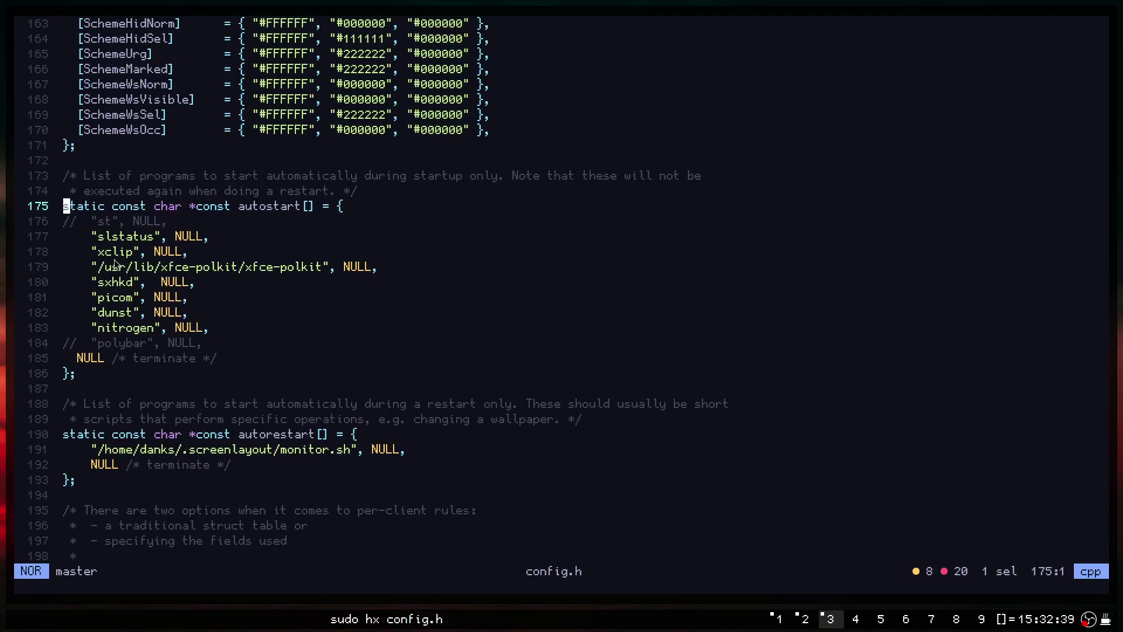
left_click(157, 284)
left_click(299, 240)
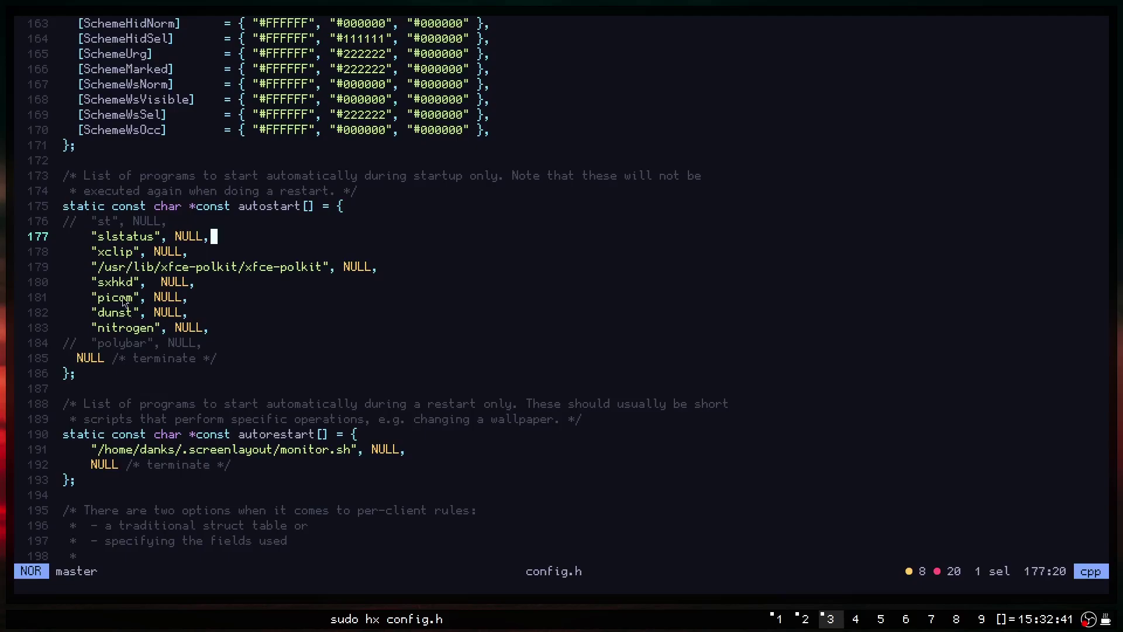
left_click(125, 329)
left_click(124, 268)
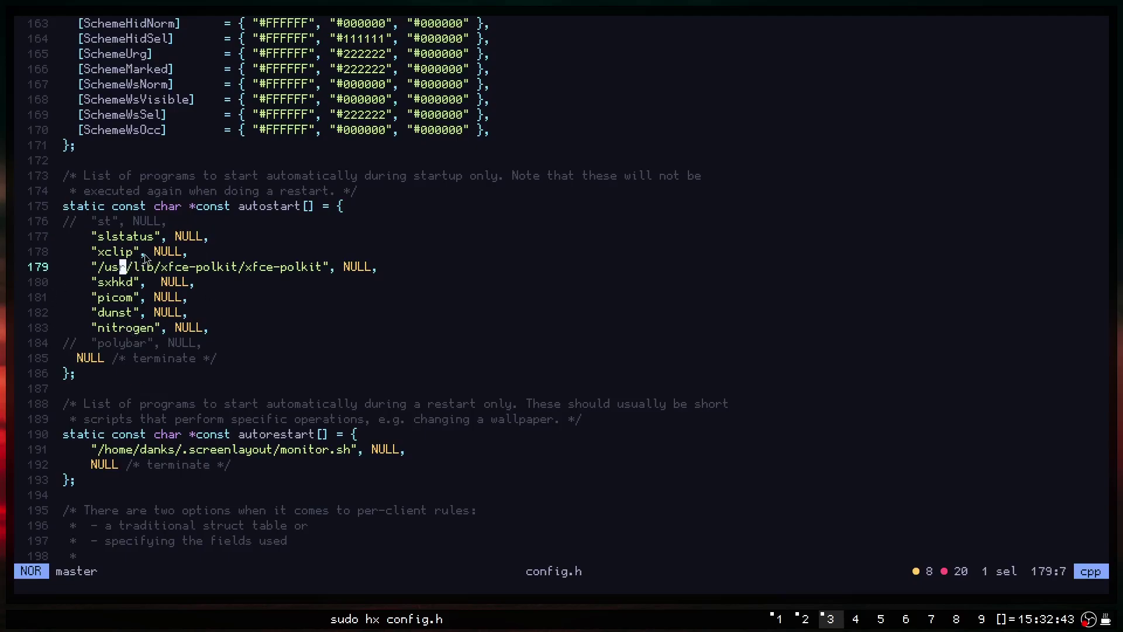
scroll(250, 321, "down", 2)
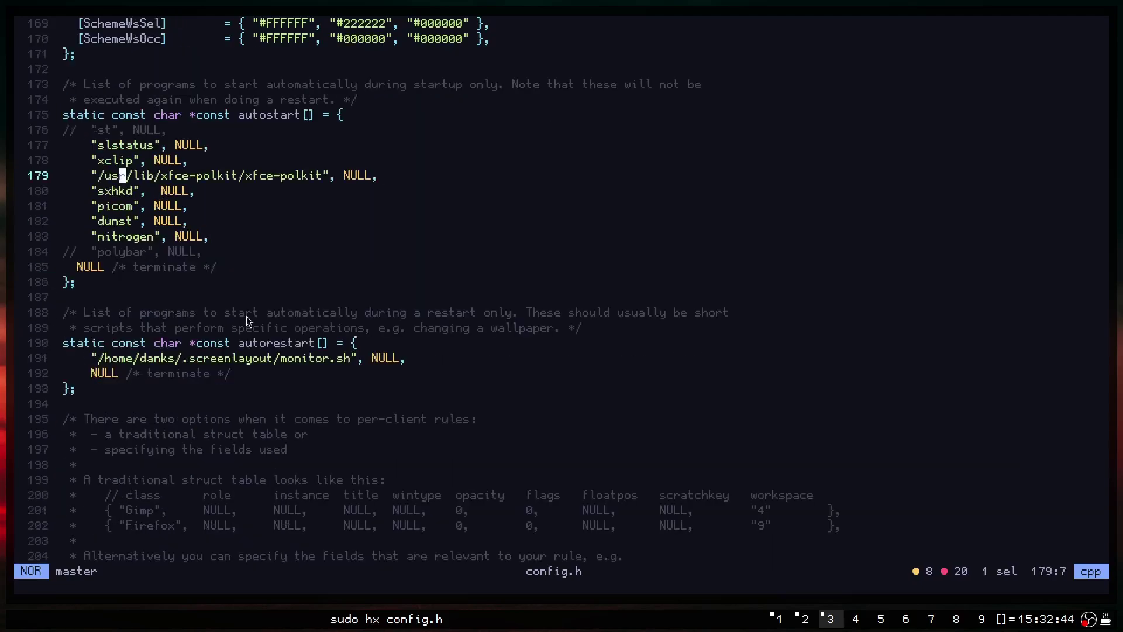
left_click(198, 374)
left_click(184, 343)
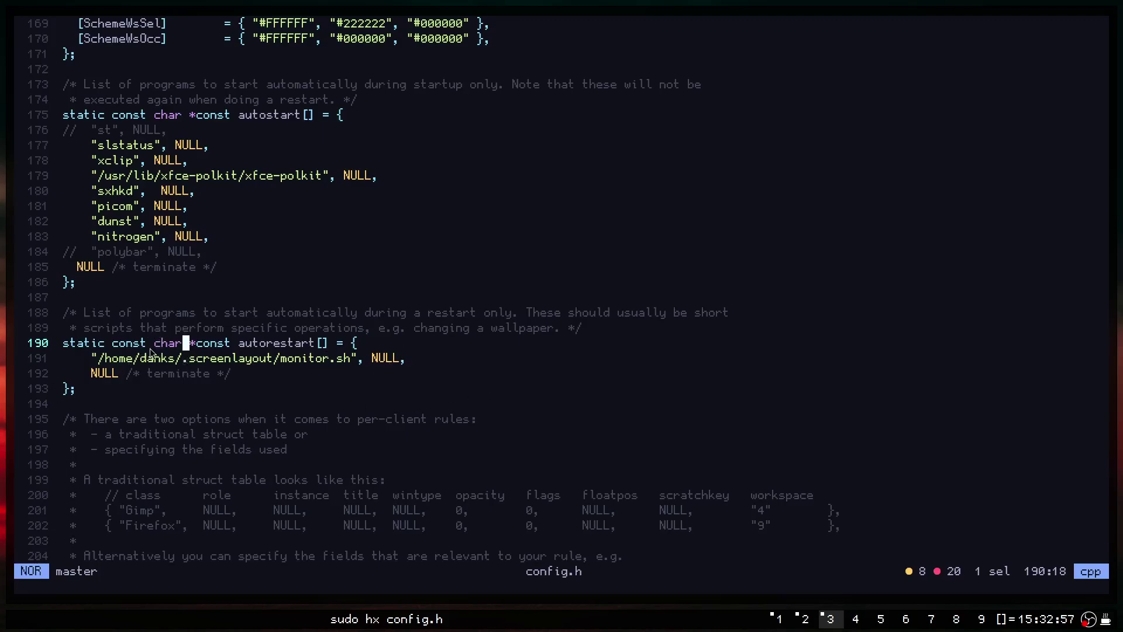
Scroll past clientrules[] and the bar comments down to the BarDef bars[] table.
scroll(261, 321, "down", 7)
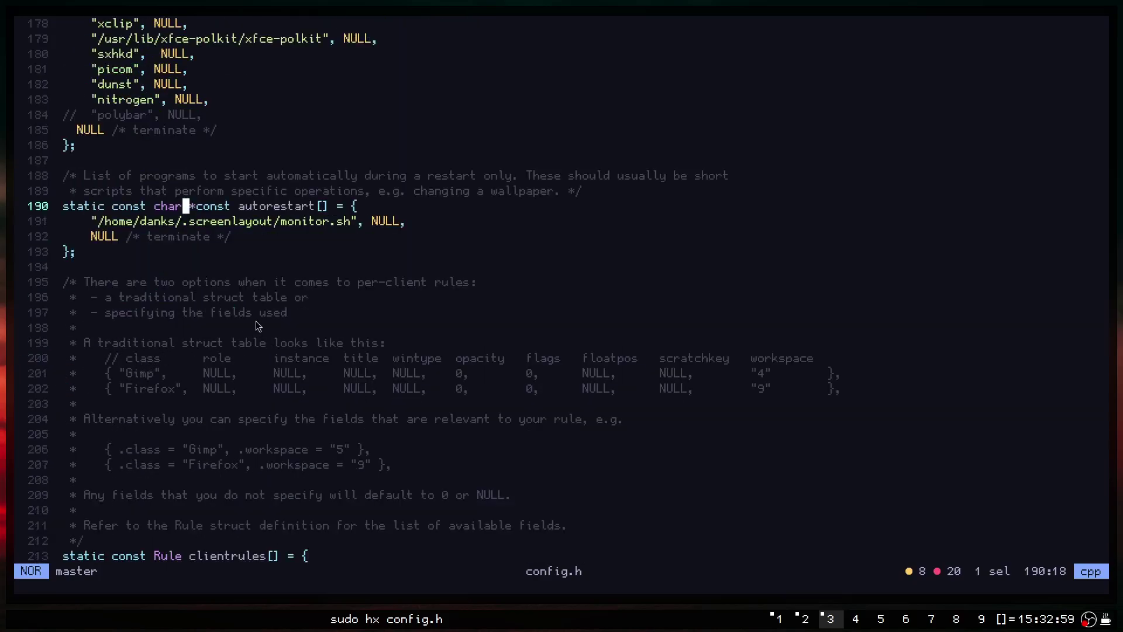
scroll(268, 305, "down", 7)
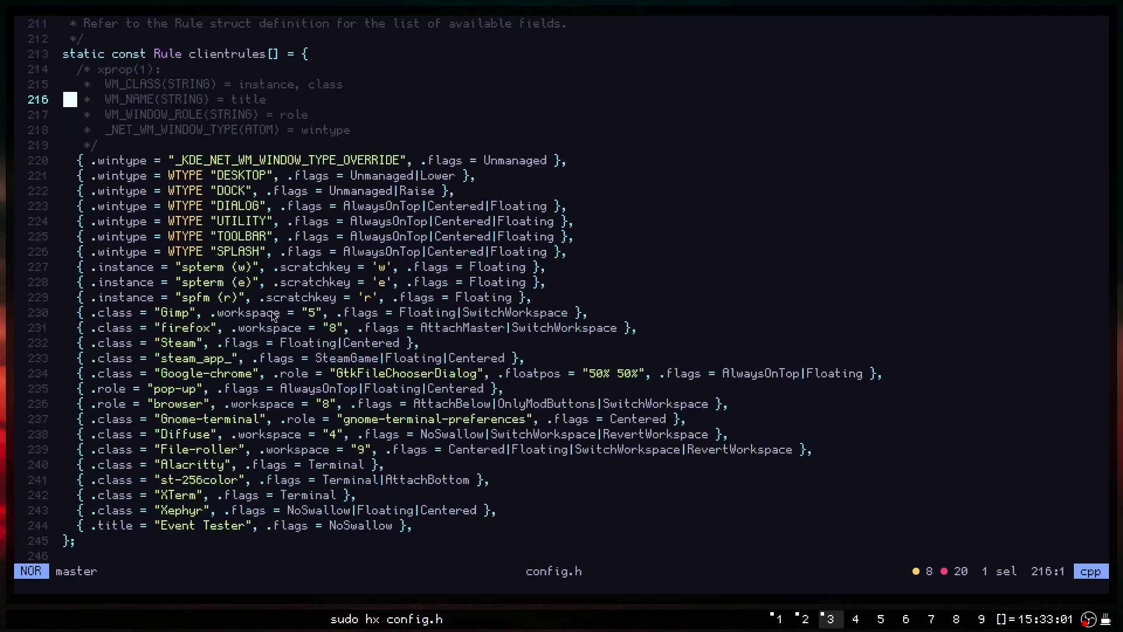
scroll(272, 307, "down", 1)
scroll(271, 308, "down", 6)
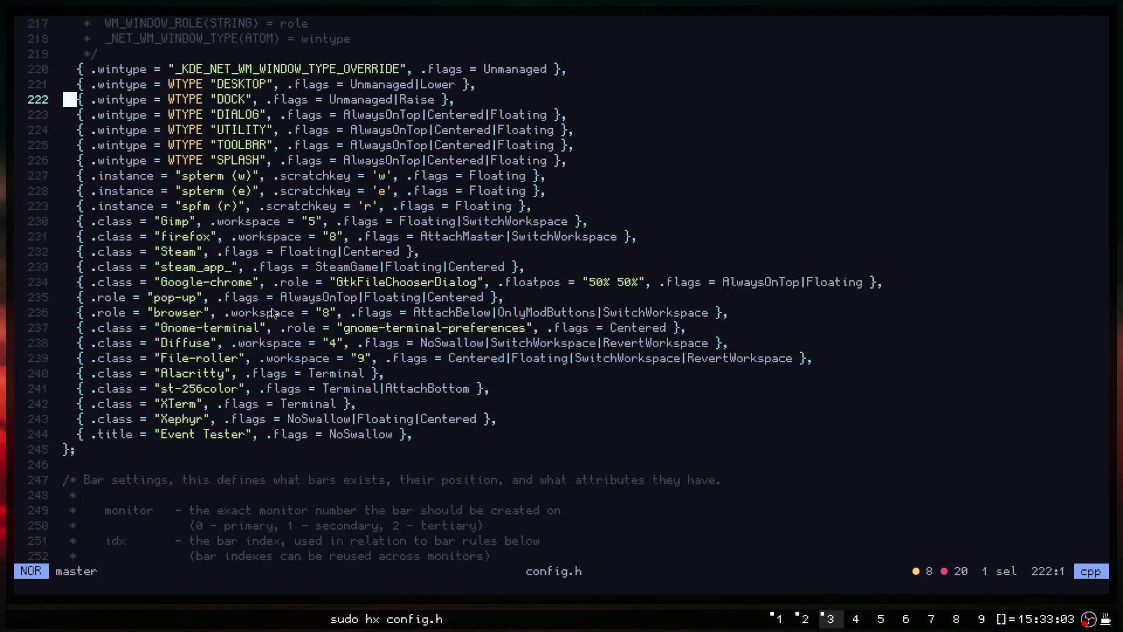
scroll(271, 308, "down", 14)
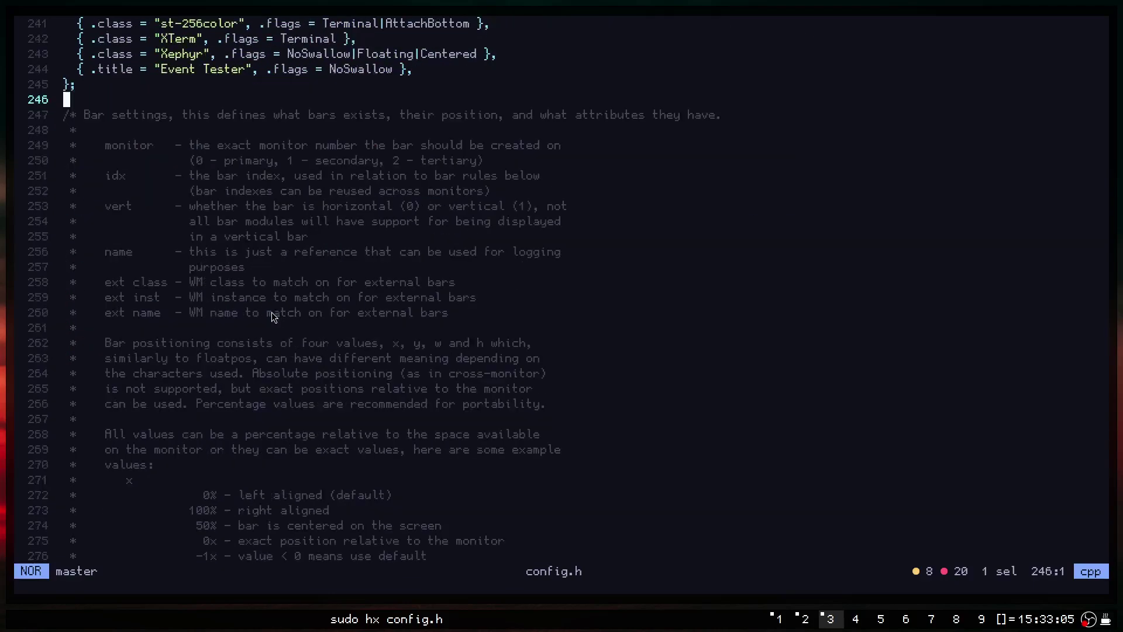
scroll(277, 301, "down", 1)
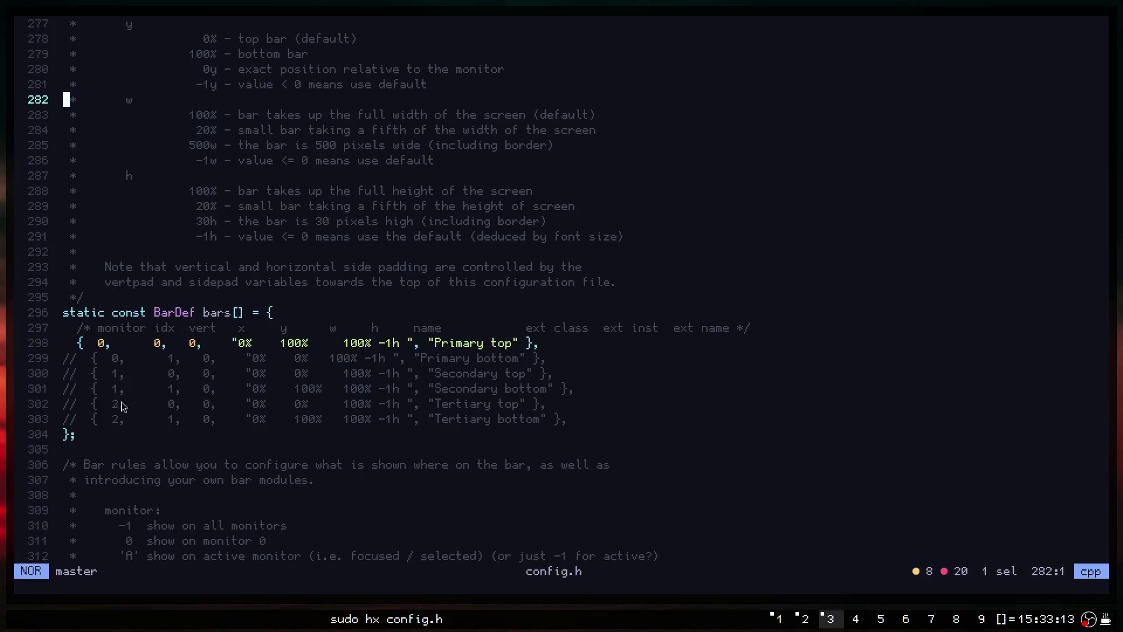
Examine the Primary, Secondary and Tertiary top and bottom bar rows, copying part of the commented-out ones.
left_click(95, 358)
mouse_move(97, 401)
left_mouse_down()
mouse_move(94, 418)
mouse_move(93, 388)
left_mouse_up()
left_click(94, 356)
left_click(93, 344)
left_click(99, 404)
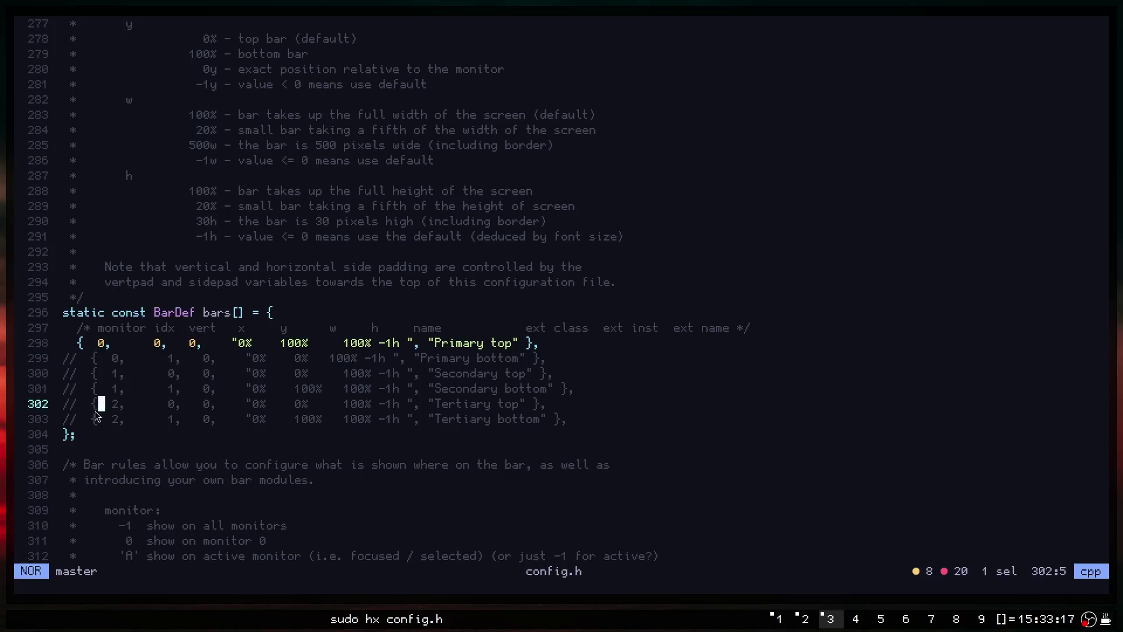
left_click(97, 419)
left_click(86, 374)
left_click(109, 355)
left_click(99, 344)
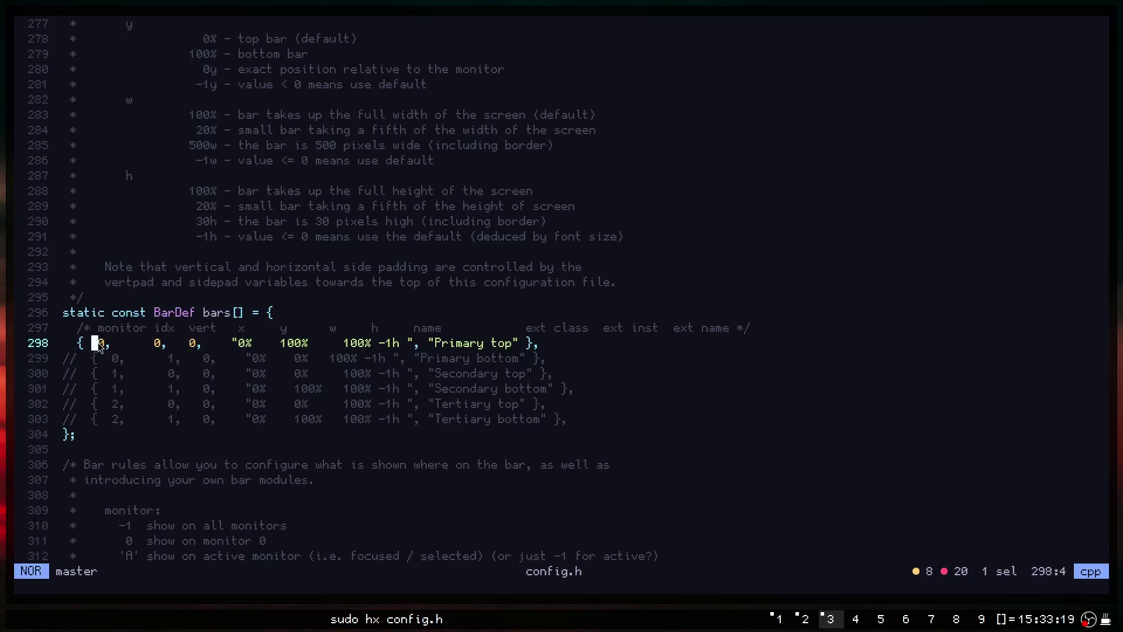
left_click(100, 362)
left_click(85, 405)
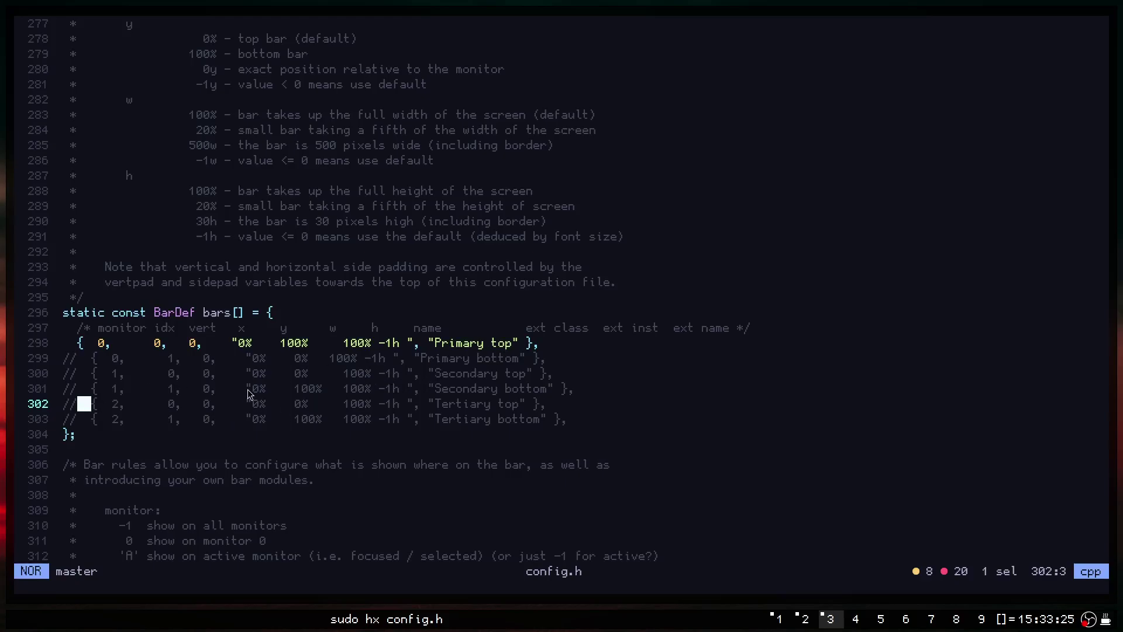
Float Helix centred, copy the Tertiary top bar row and check Primary top's monitor value.
key("super+shift+space")
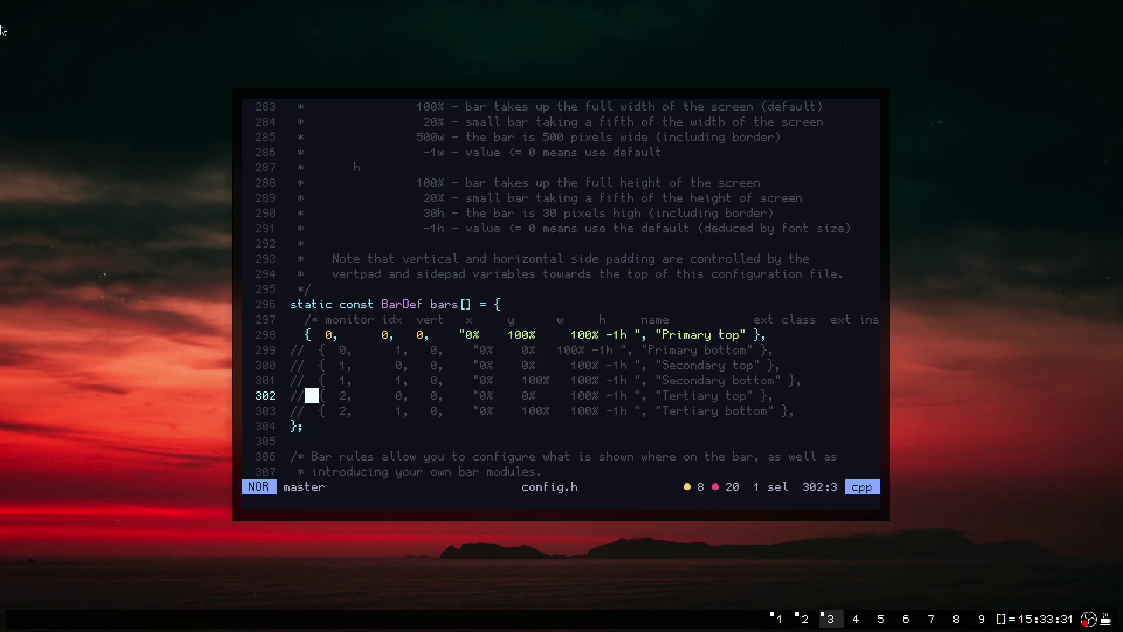
left_click(780, 396)
left_click_drag(782, 400, 293, 396)
left_click(327, 383)
left_click(339, 339)
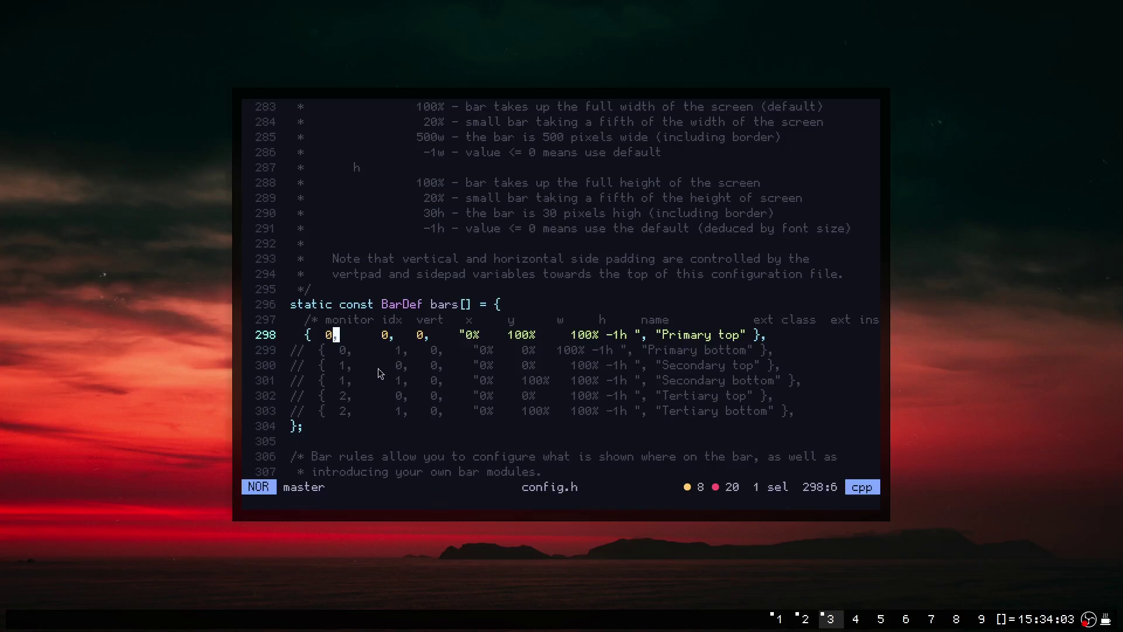
Scroll down to the barrules table and tile the floating Helix window full-screen again.
scroll(352, 354, "down", 4)
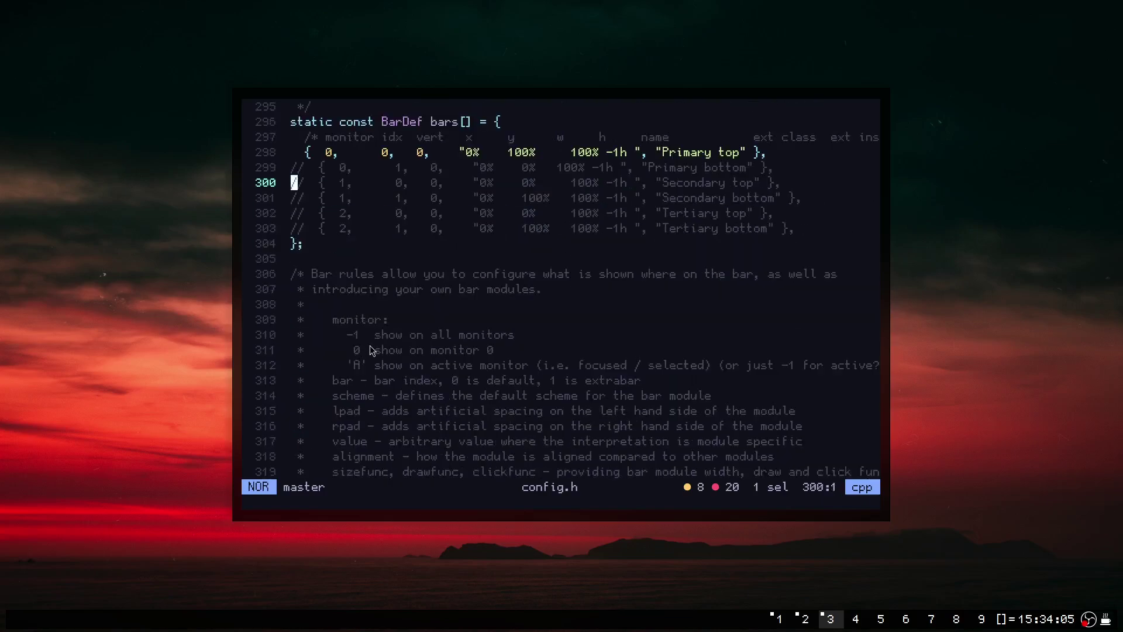
scroll(370, 350, "down", 4)
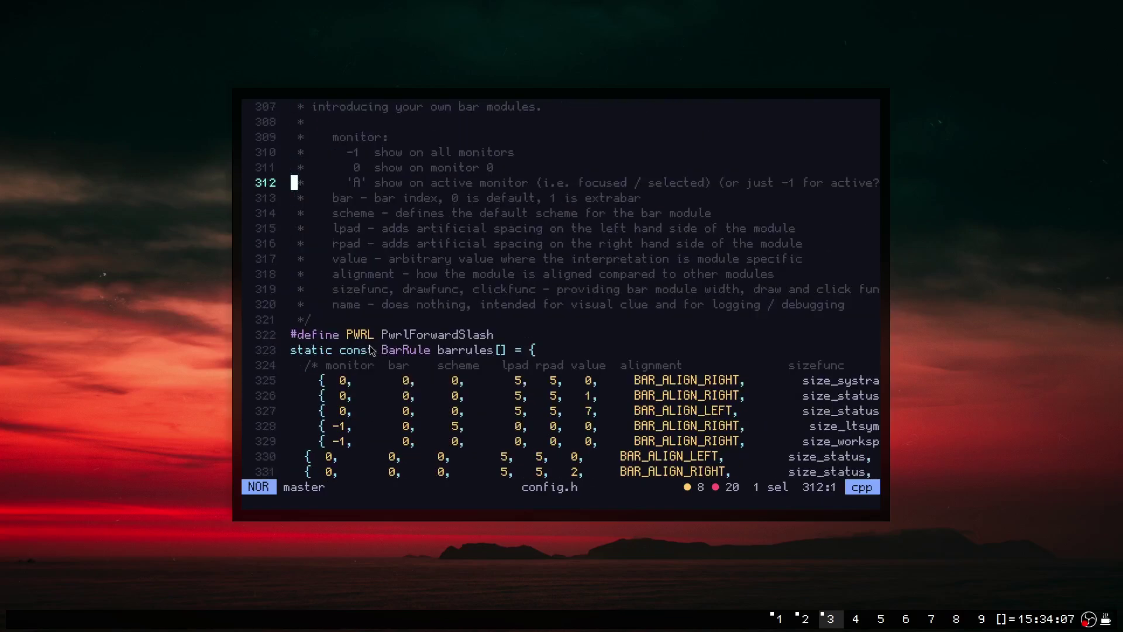
scroll(370, 350, "down", 2)
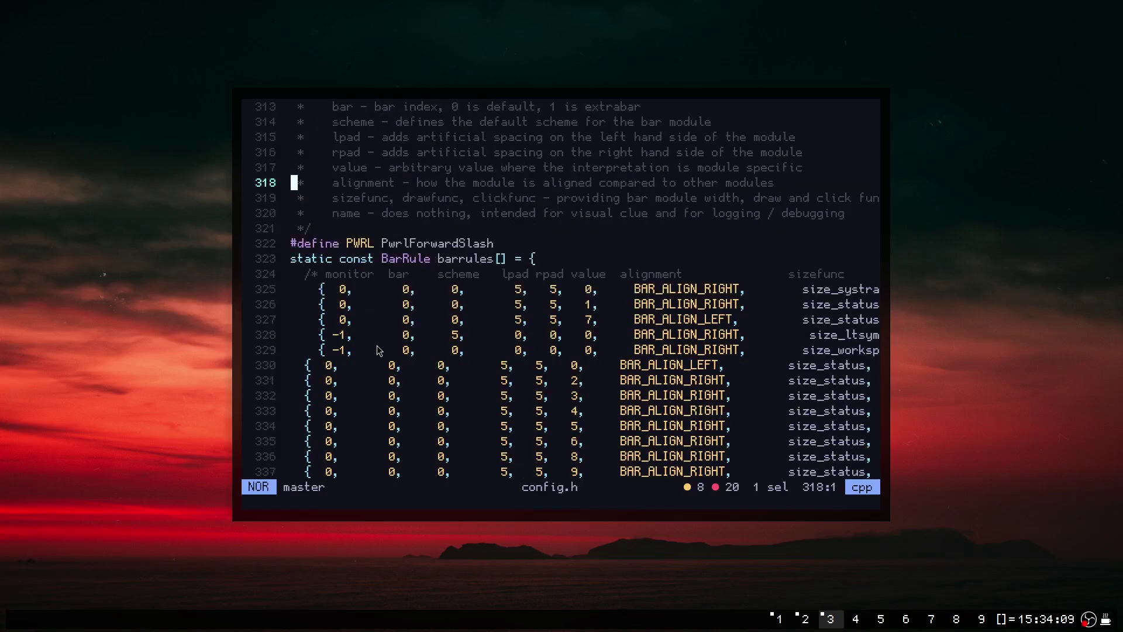
key("super+shift+space")
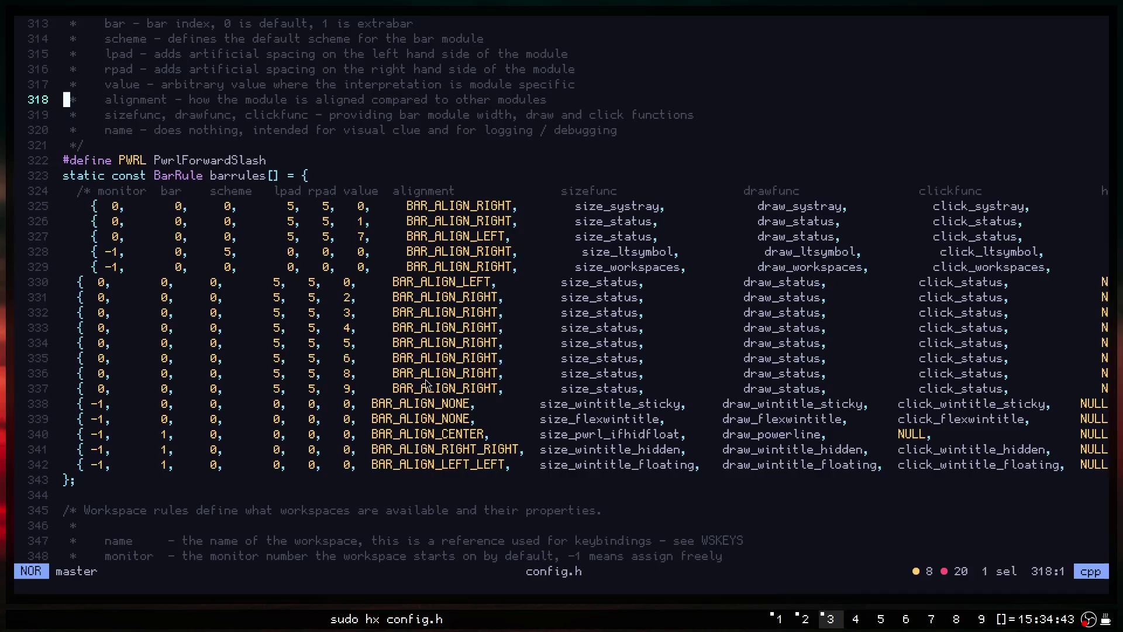
left_click(453, 237)
left_click(458, 358)
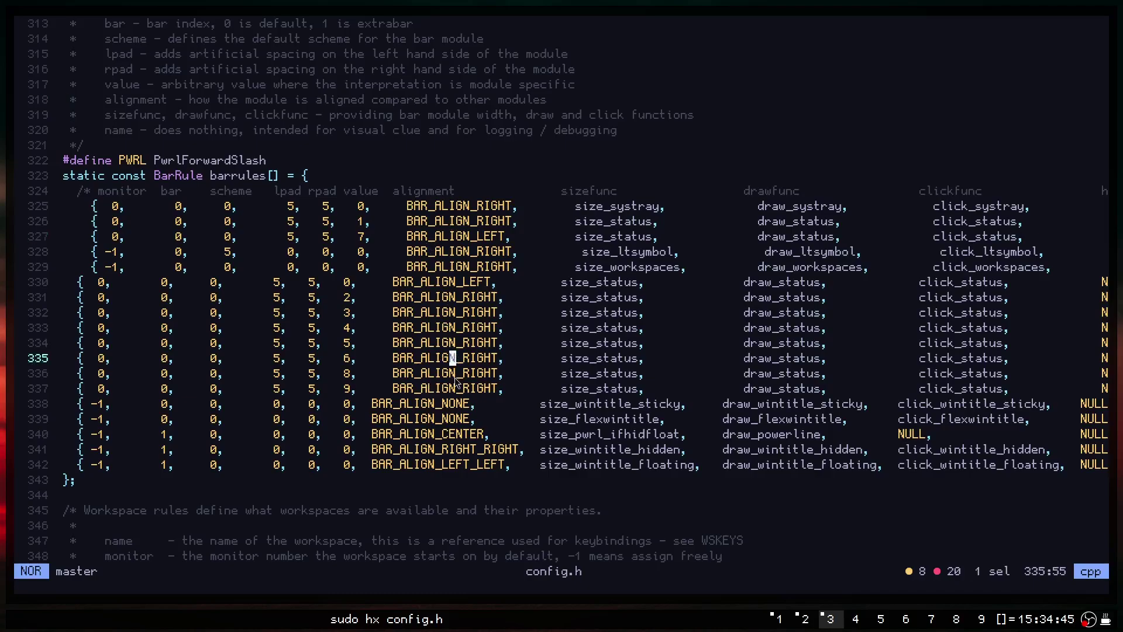
left_click(445, 389)
left_click(444, 404)
left_click(454, 313)
left_click(393, 374)
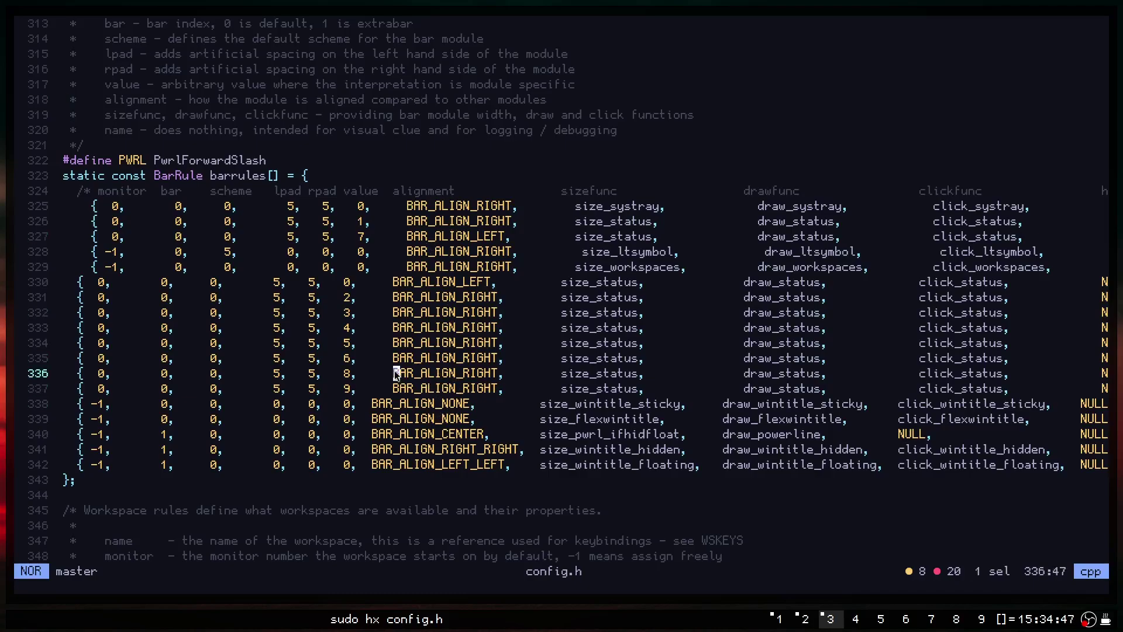
left_click(432, 421)
left_click(509, 316)
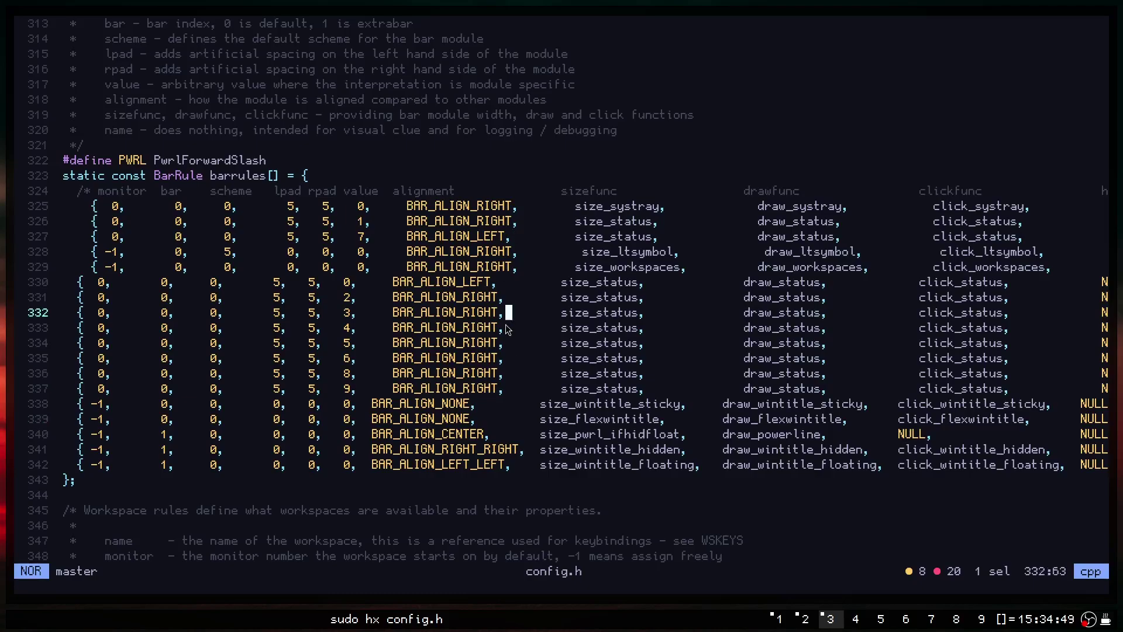
left_click(466, 358)
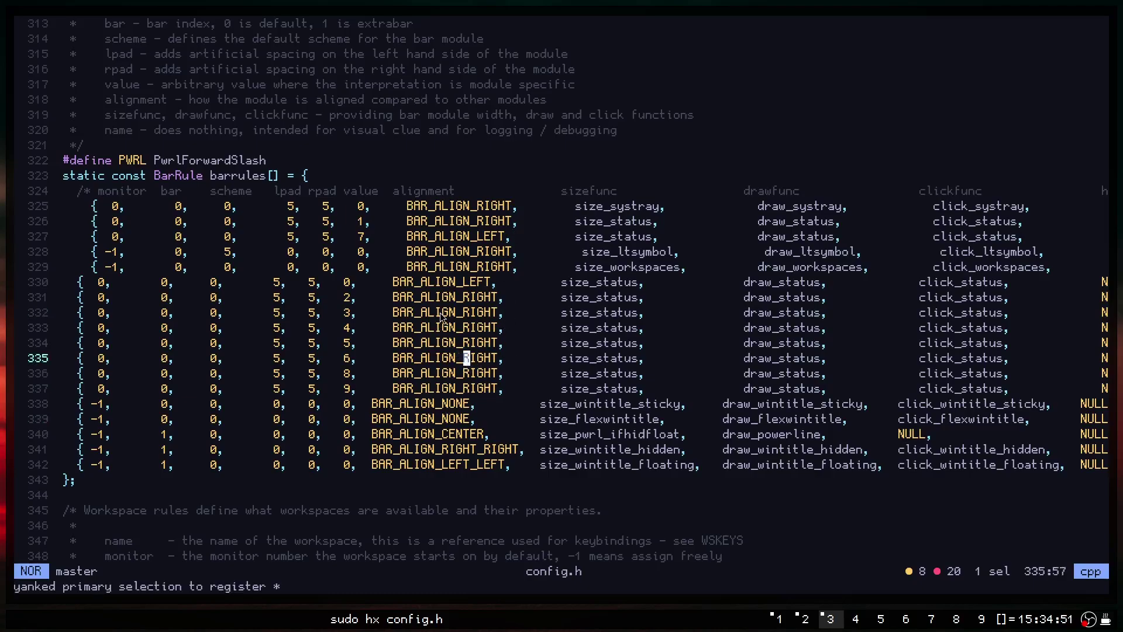
key("k")
key("k")
key("k")
key("k")
key("k")
key("k")
left_click(439, 239)
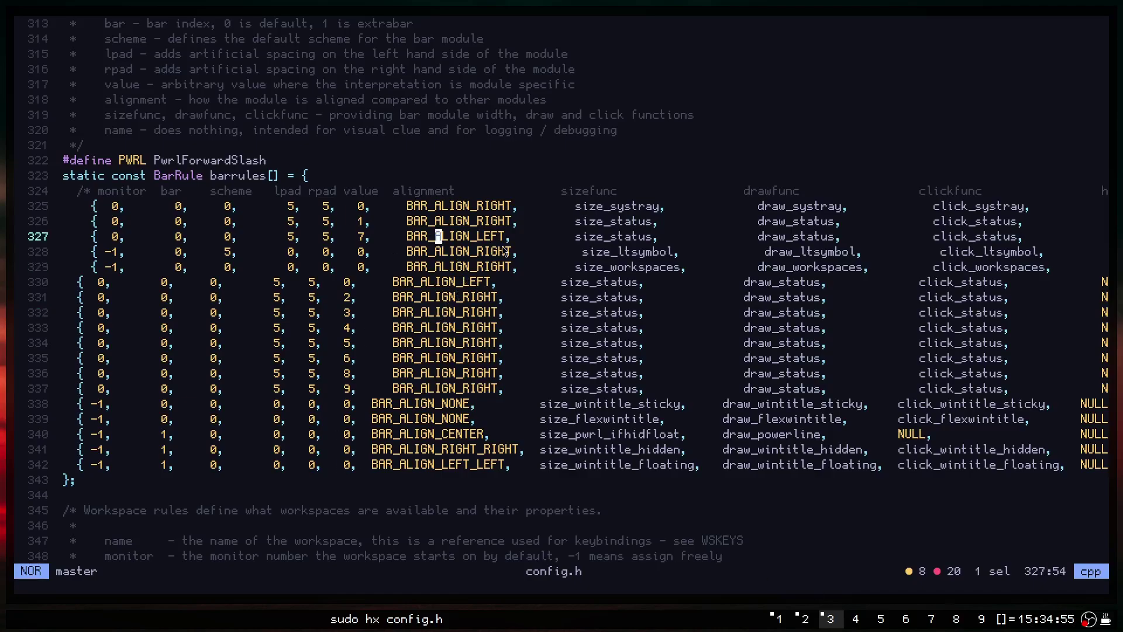
key("e")
left_click(427, 212)
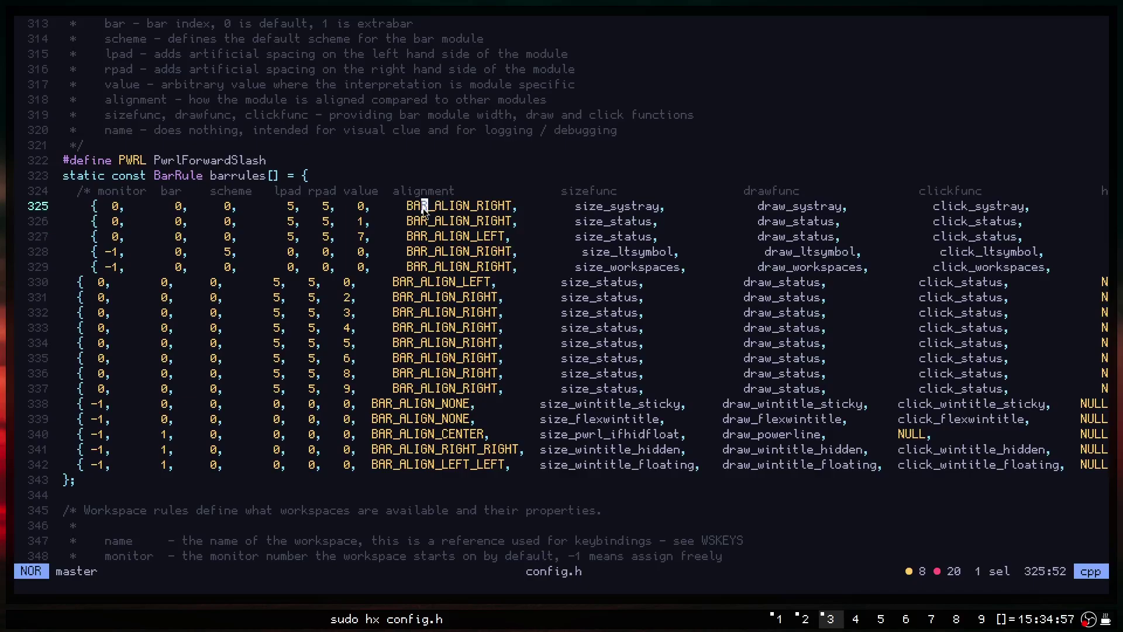
left_click(475, 209)
left_click(445, 240)
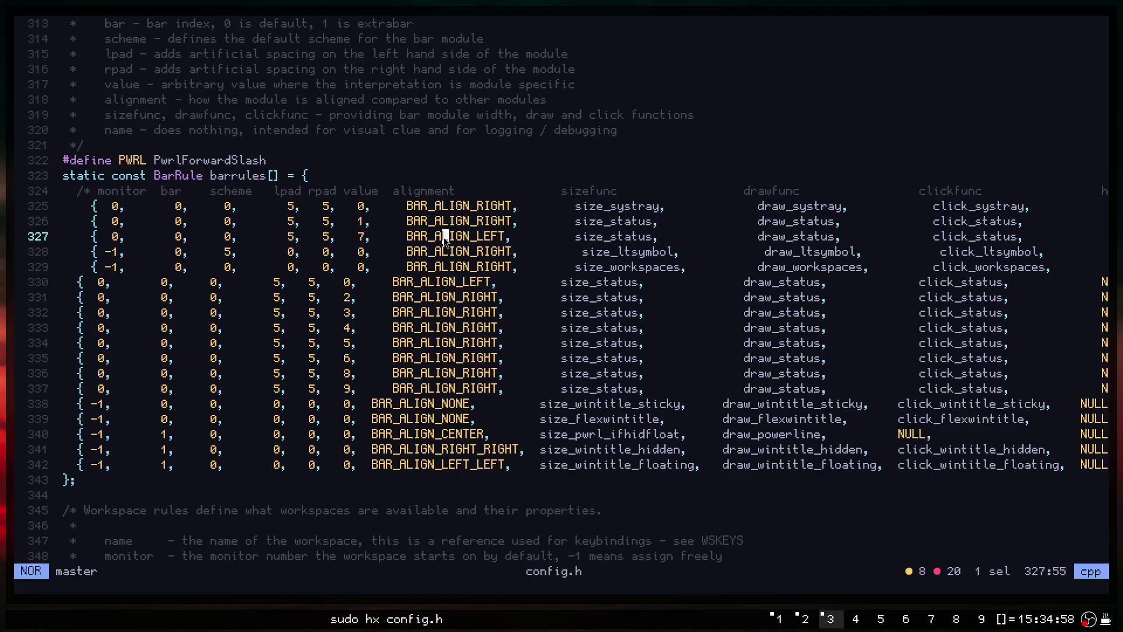
left_click(499, 237)
left_click(440, 283)
left_click(481, 313)
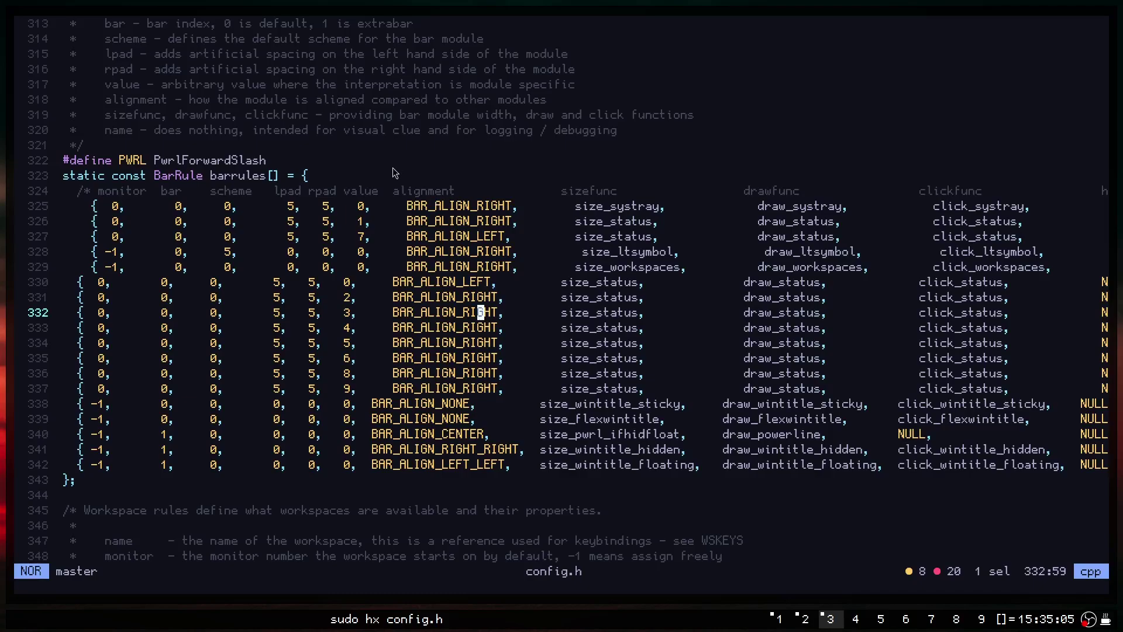
left_click(601, 207)
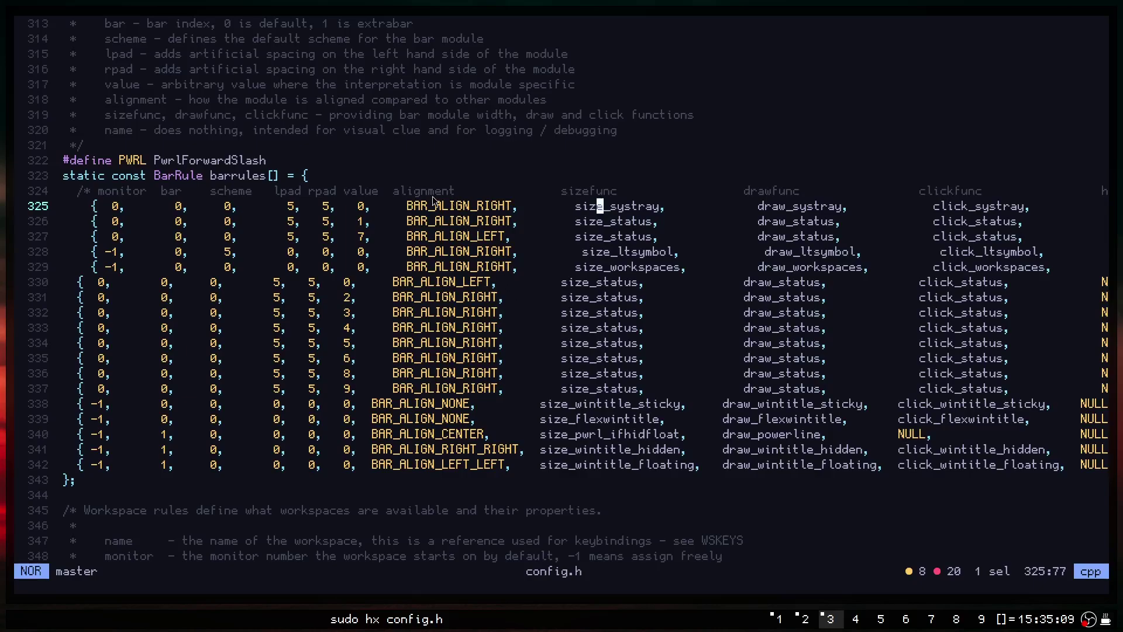
left_click(420, 221)
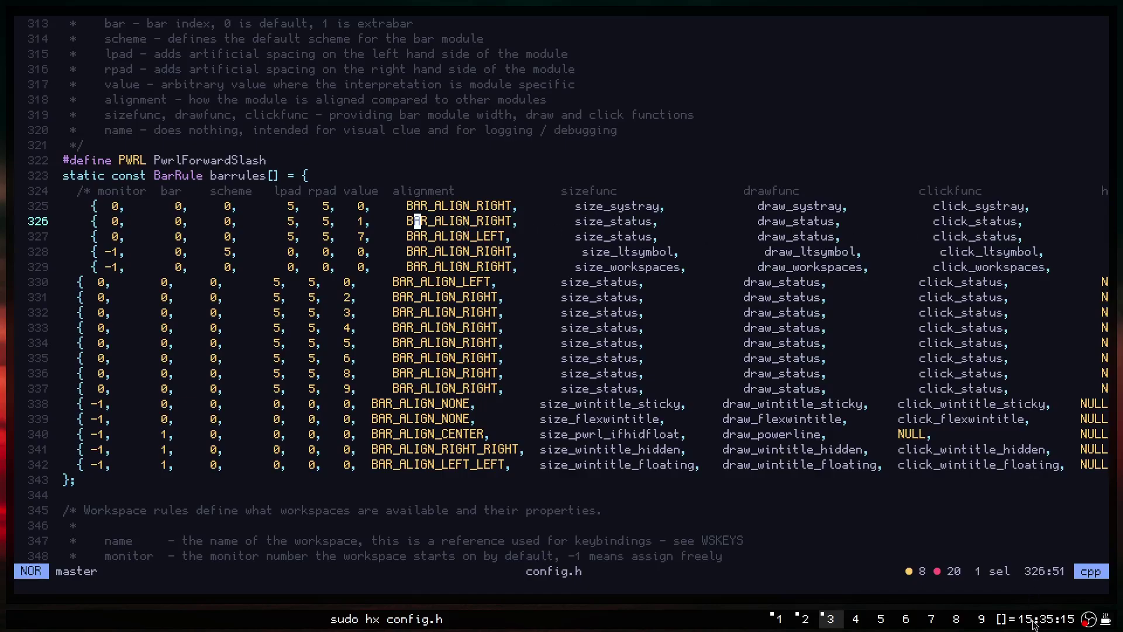
left_click(466, 251)
left_click(453, 267)
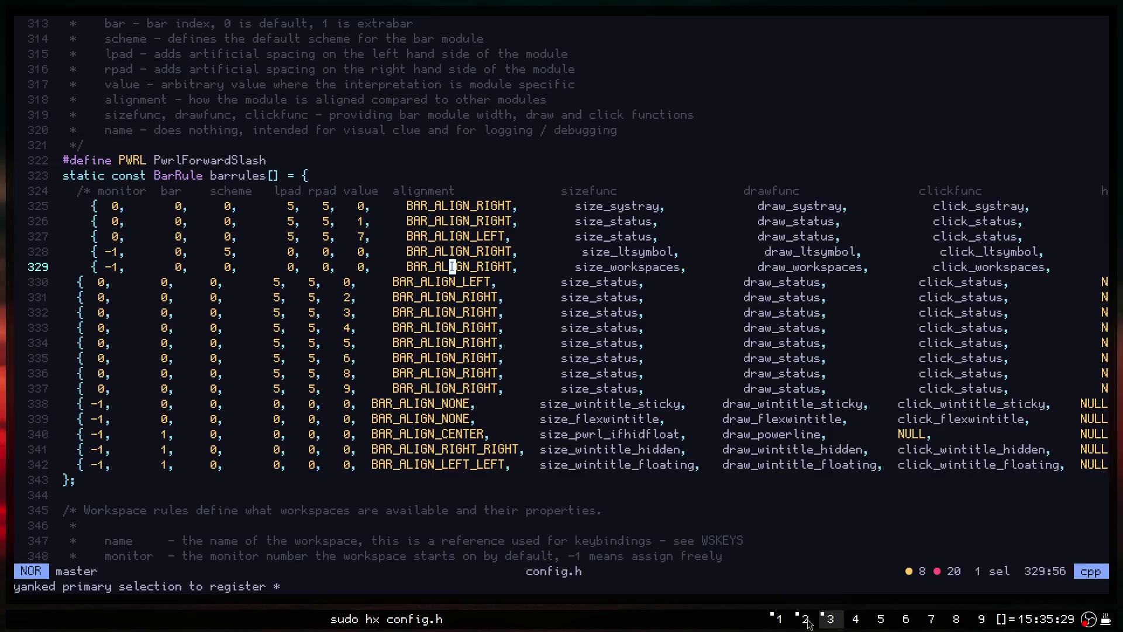
left_click(440, 284)
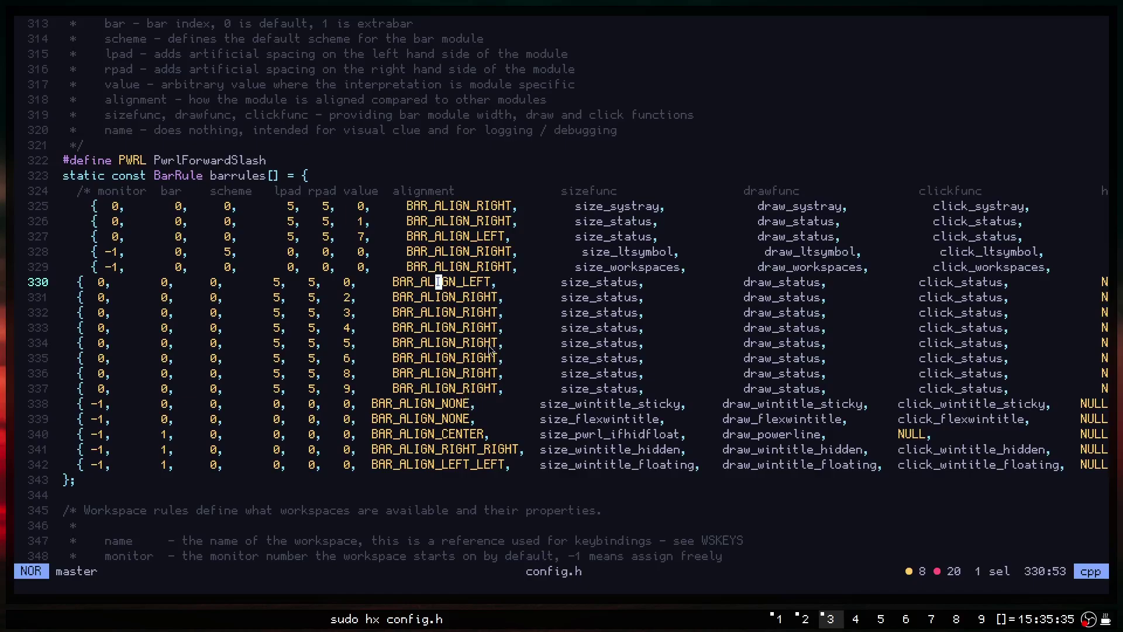
left_click(431, 407)
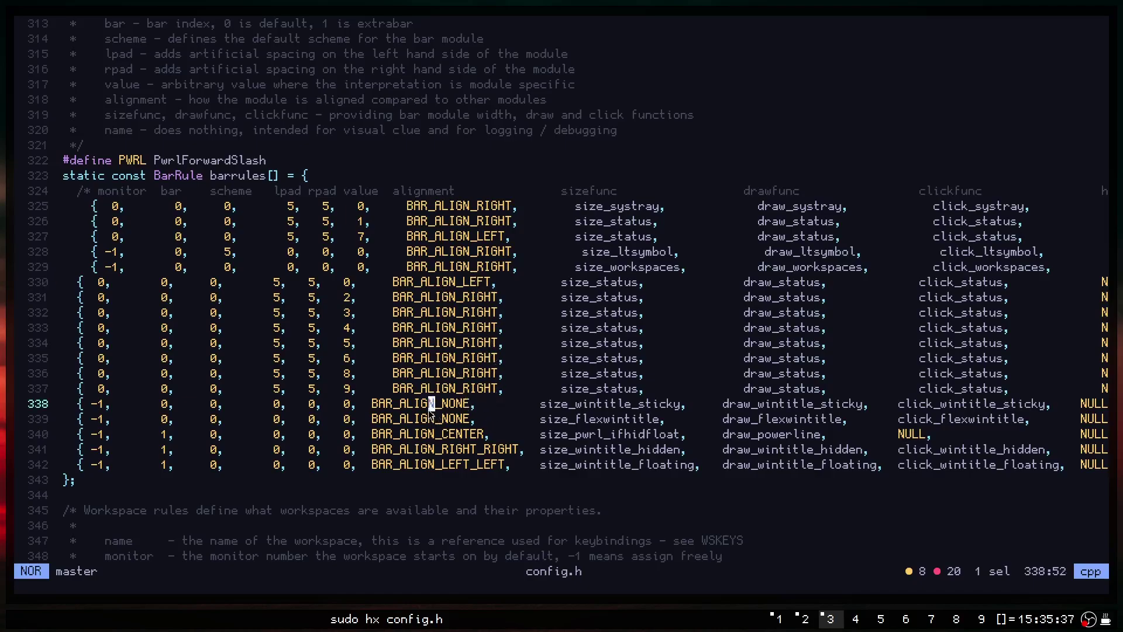
left_click(629, 408)
left_click(636, 434)
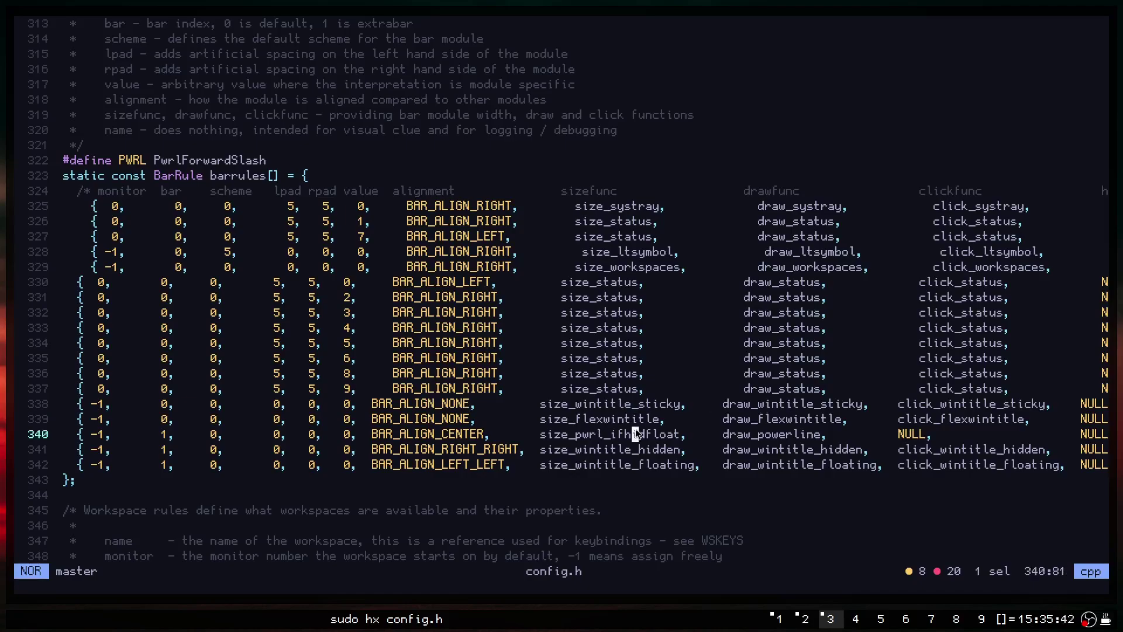
left_click(636, 420)
key("super+Return")
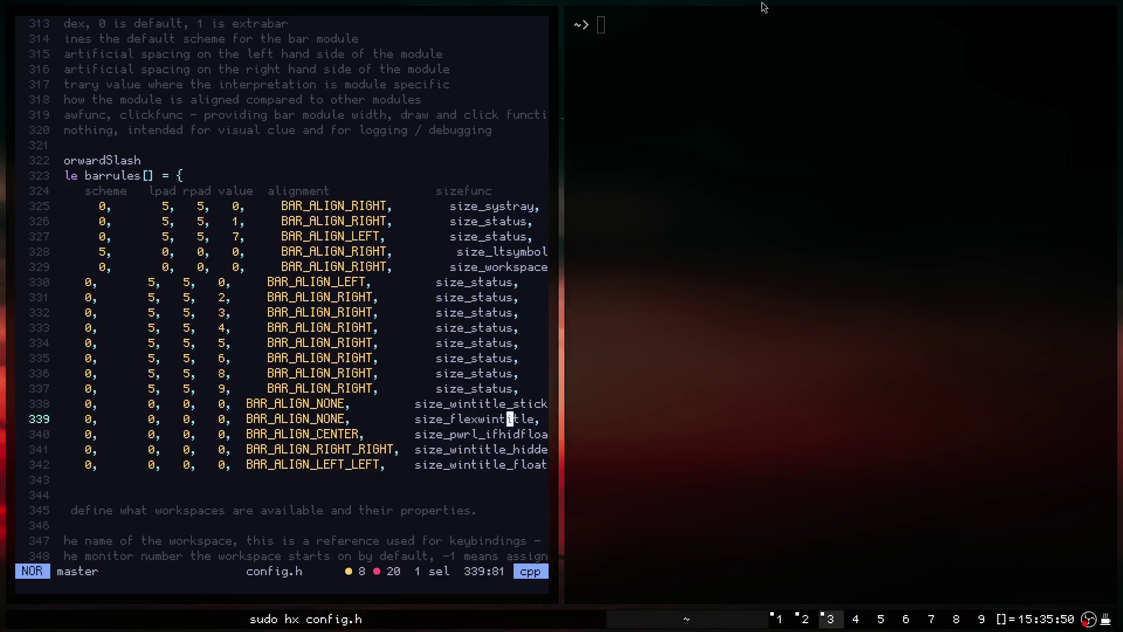
key("super+shift+c")
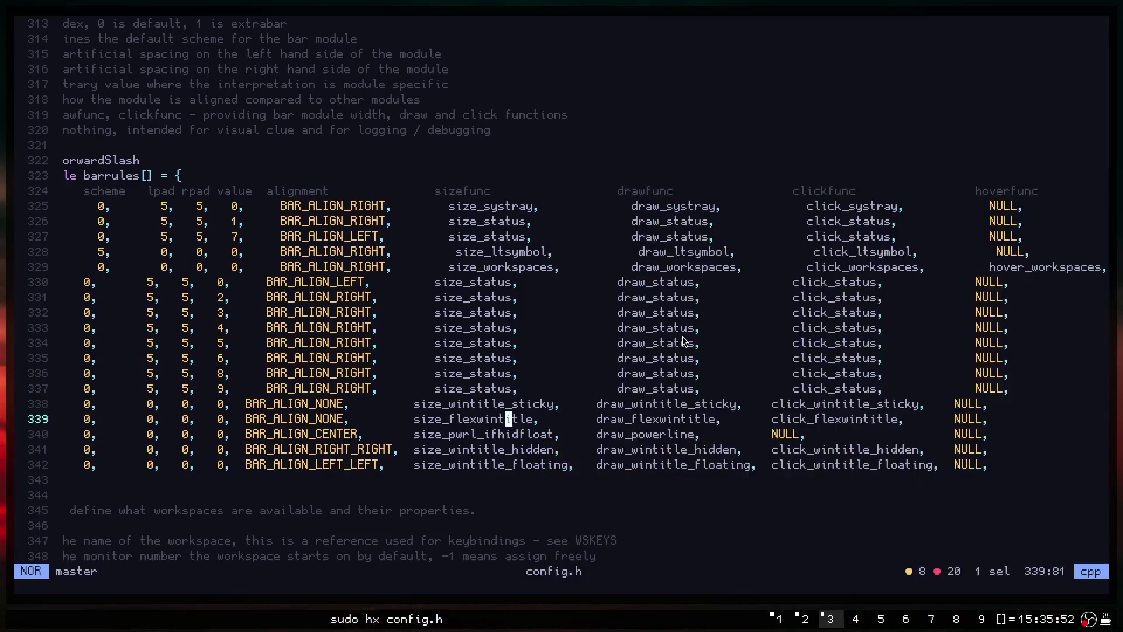
scroll(480, 287, "down", 3)
scroll(420, 307, "up", 3)
scroll(420, 304, "down", 2)
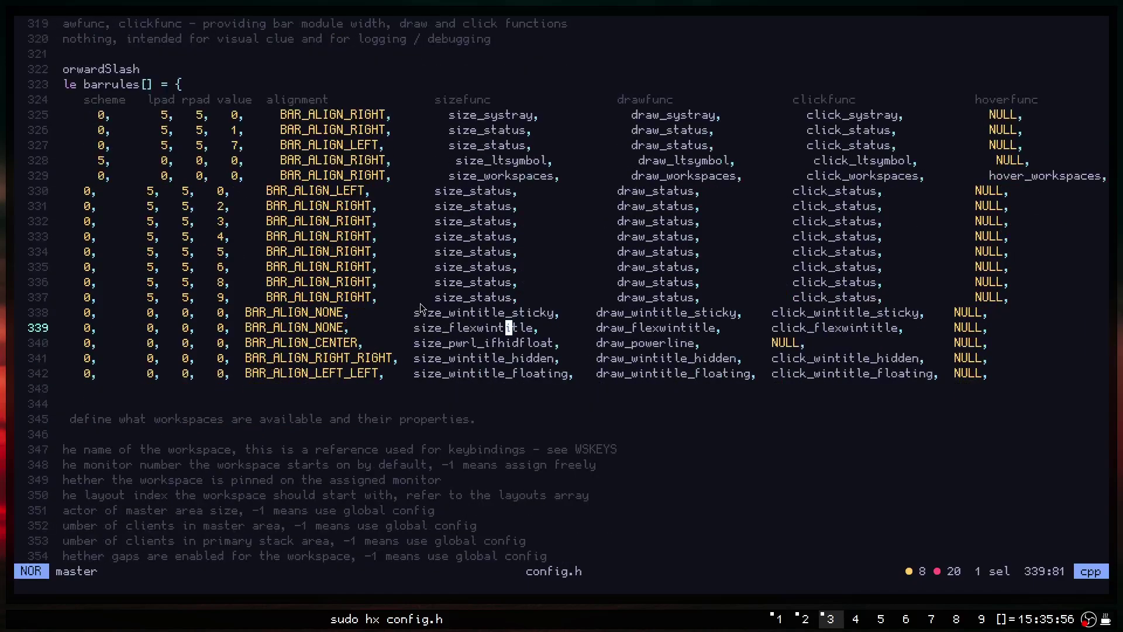
scroll(414, 299, "up", 3)
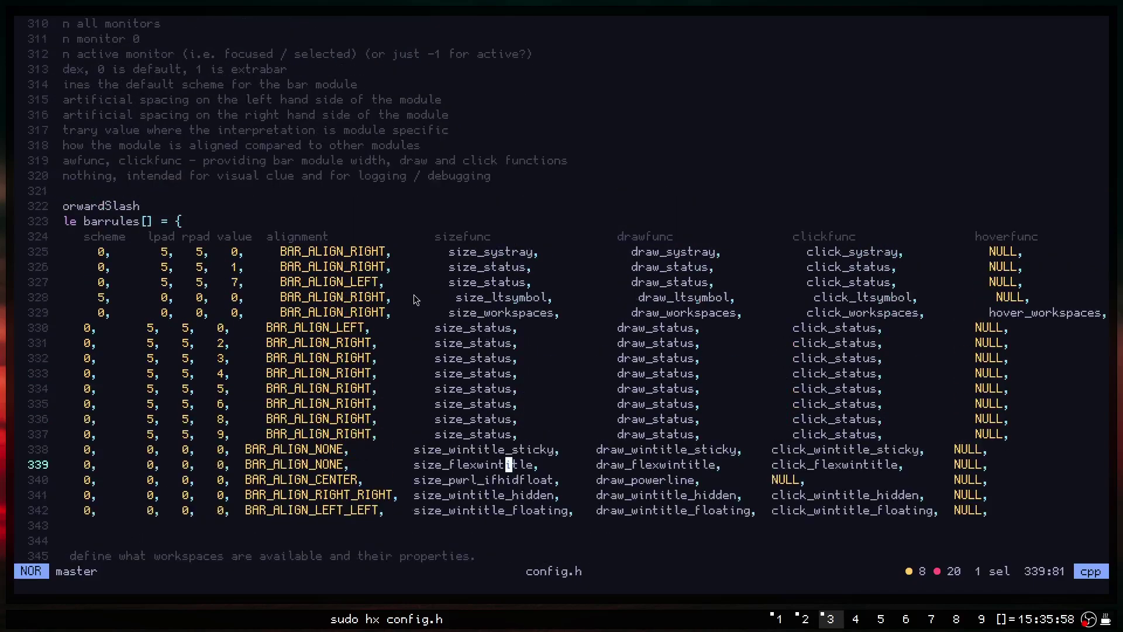
scroll(413, 293, "down", 11)
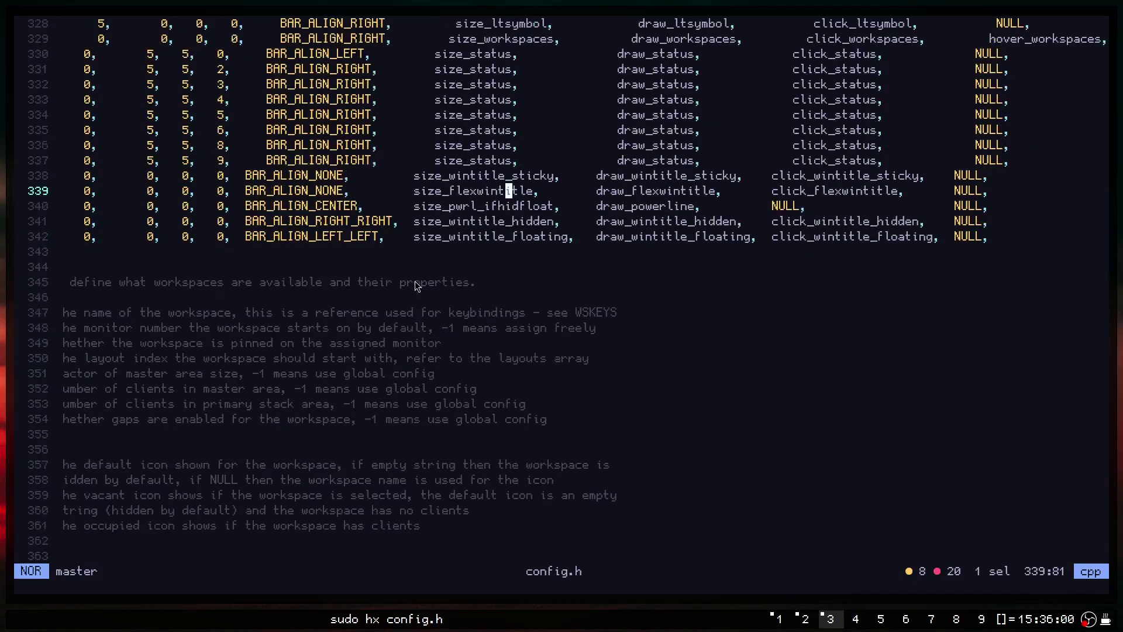
scroll(423, 279, "down", 4)
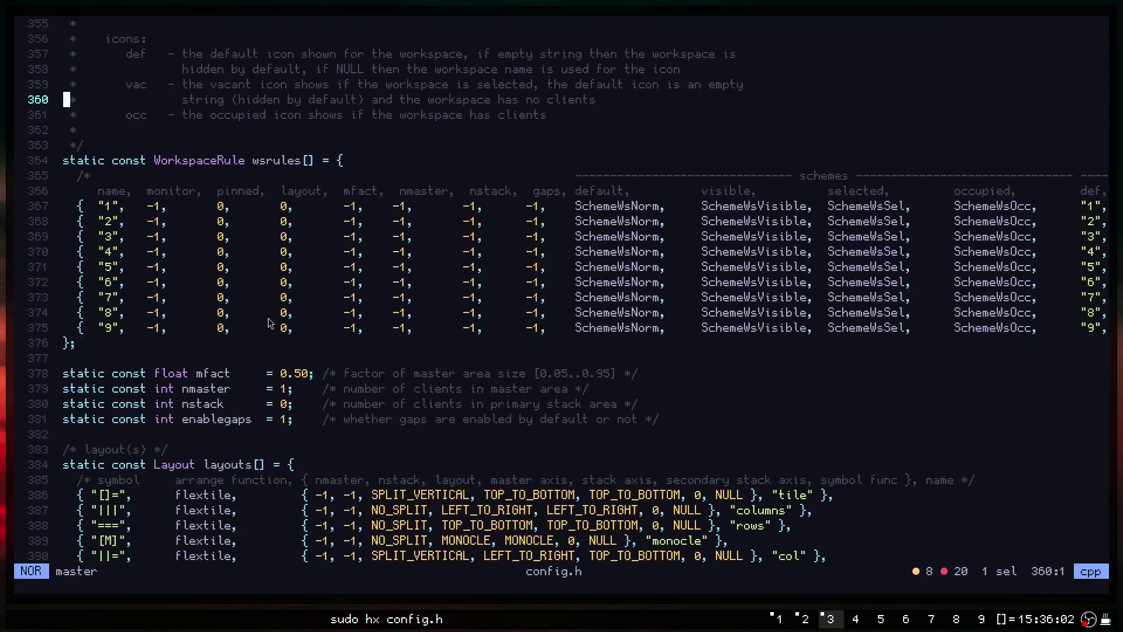
Scroll to the layouts array, then open new kitty terminals stacked beside Helix.
scroll(552, 304, "down", 7)
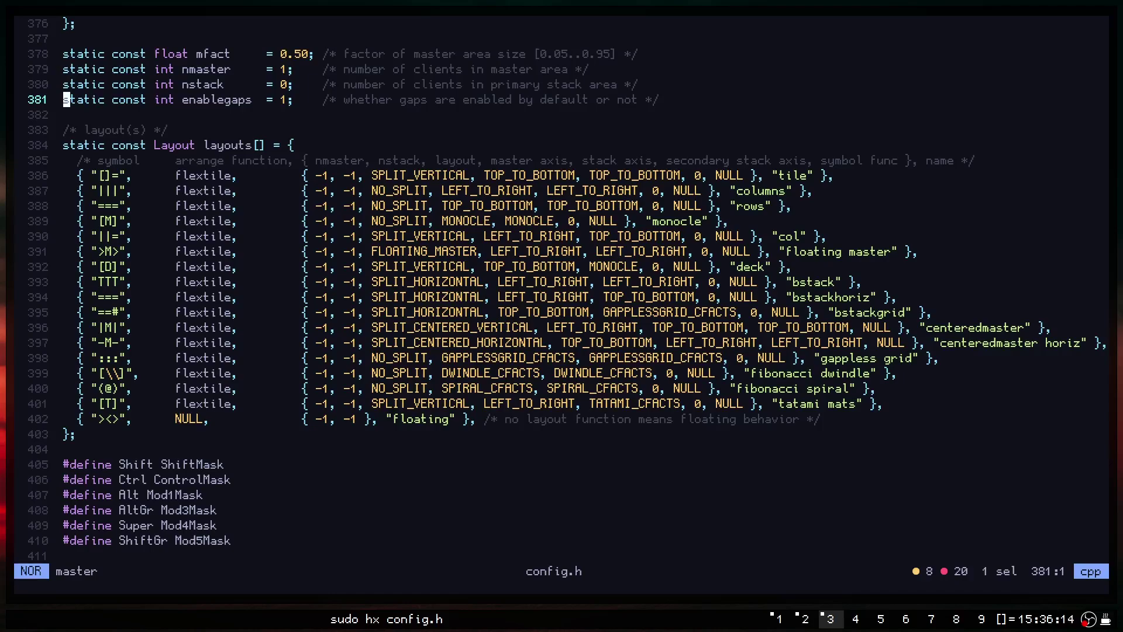
key("super+Return")
key("super+Return")
key("super+Return")
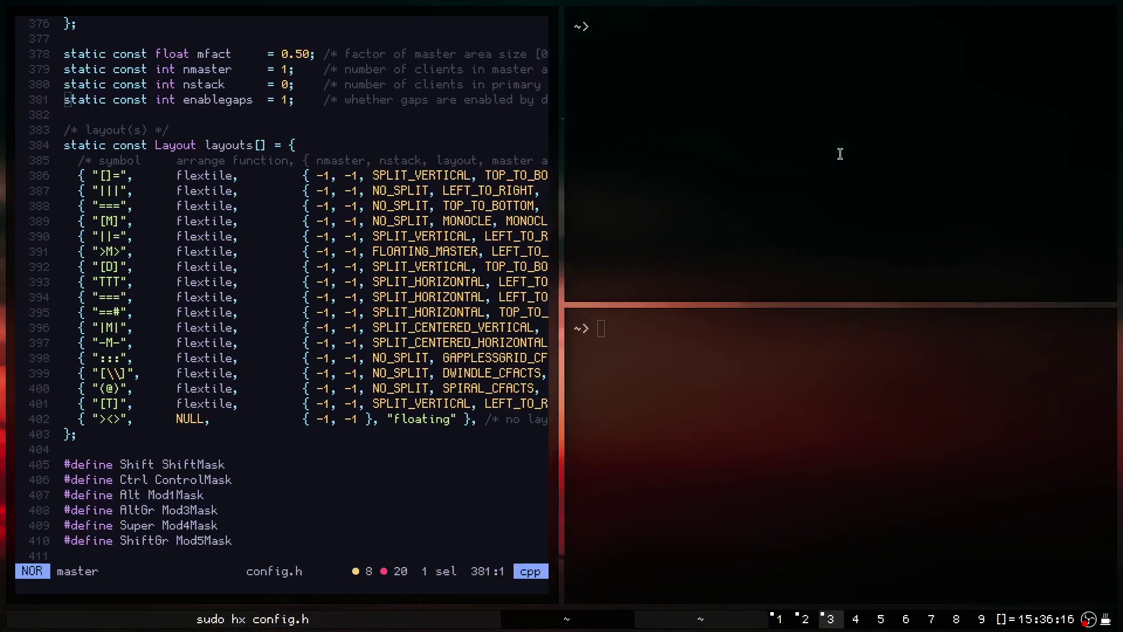
key("super+Return")
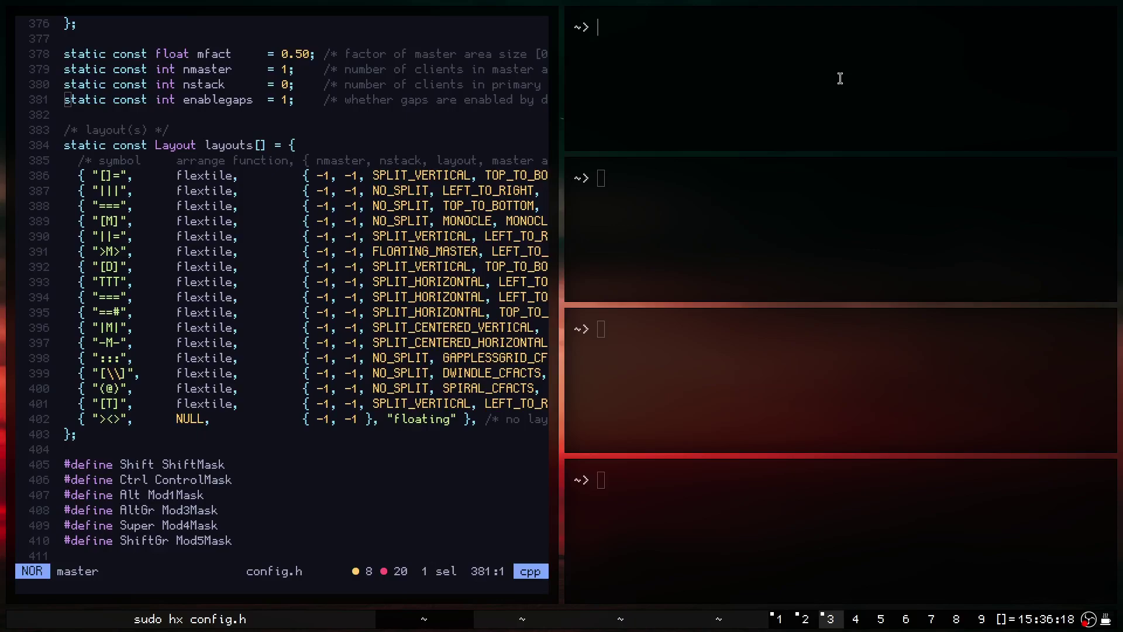
key("super+shift+c")
key("super+shift+c")
key("super+shift+c")
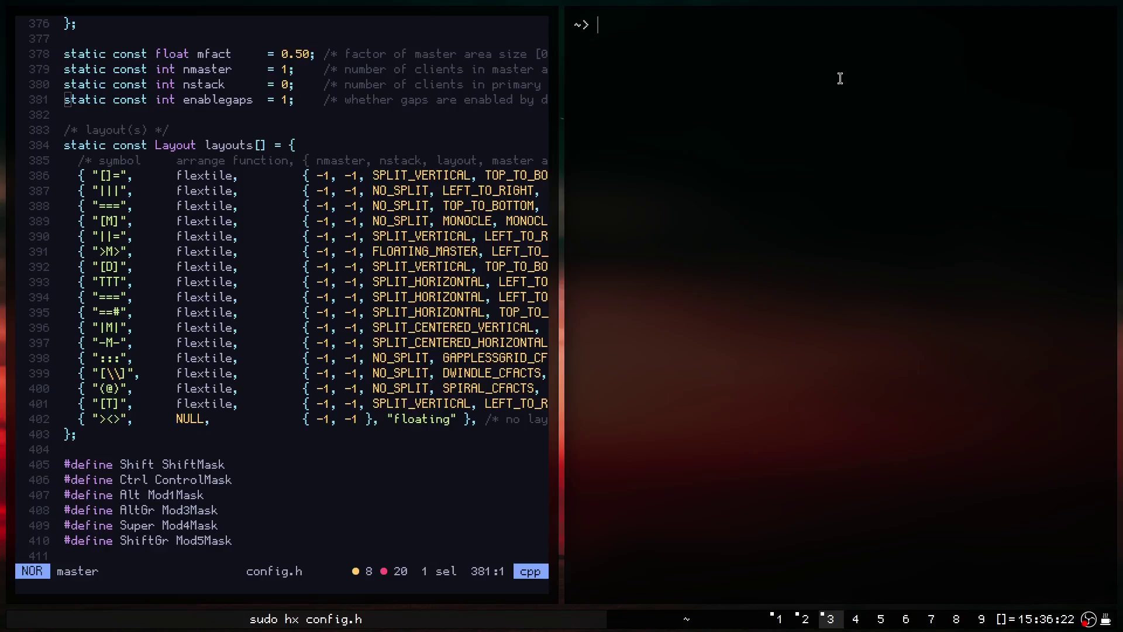
key("super+Return")
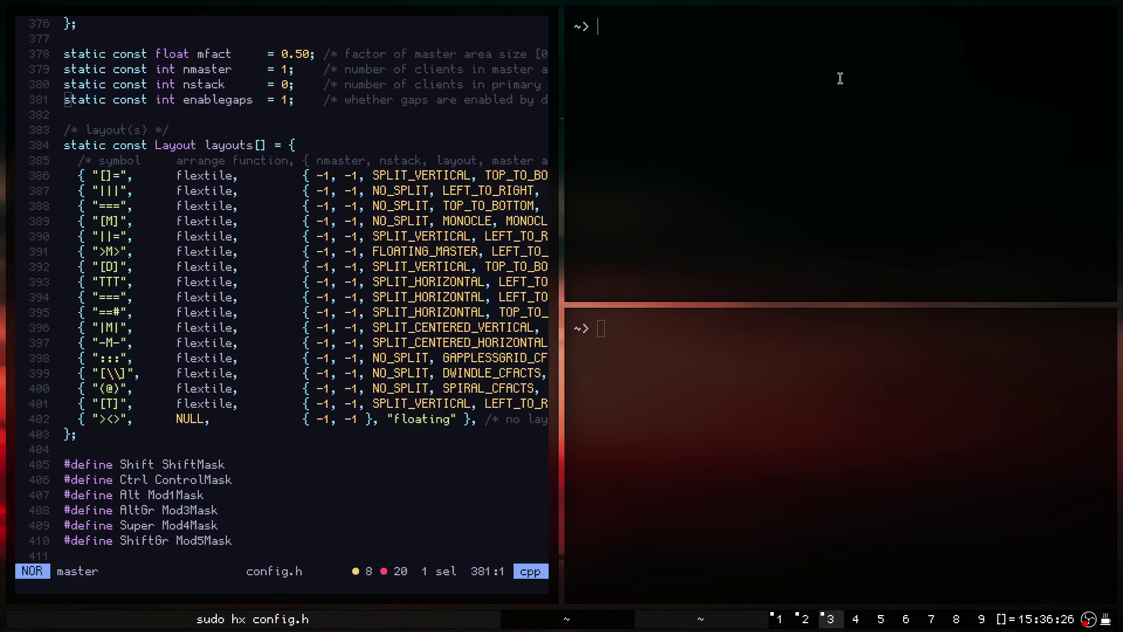
key("super+shift+c")
key("super+shift+c")
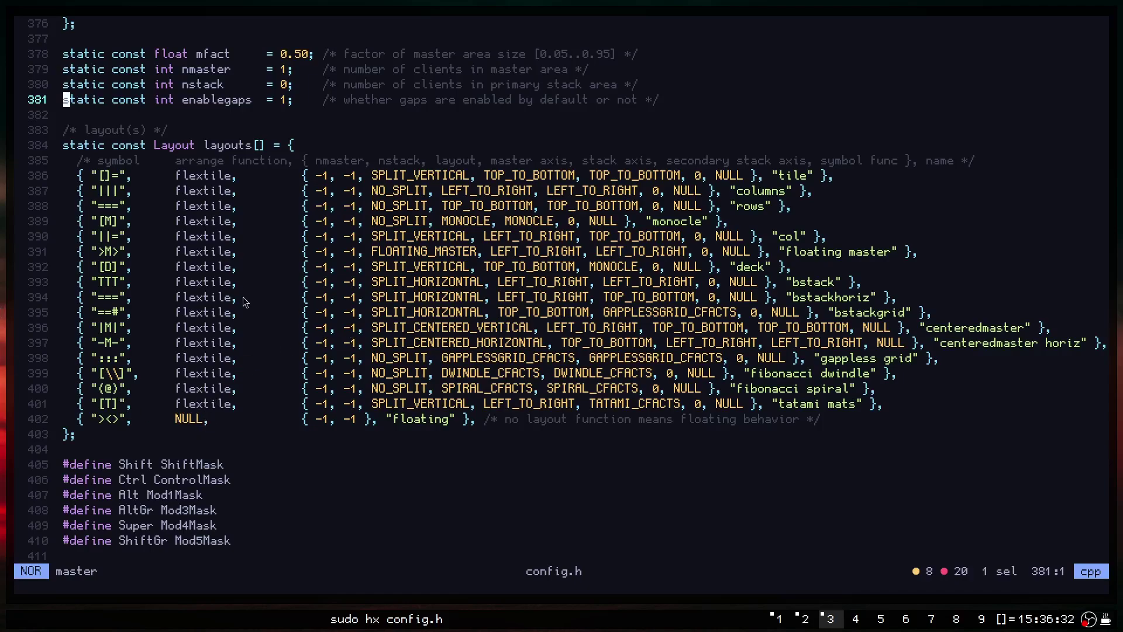
Check the Shift, Ctrl, Alt, Super and ShiftGr modifier mask definitions.
scroll(179, 347, "down", 2)
scroll(307, 357, "down", 2)
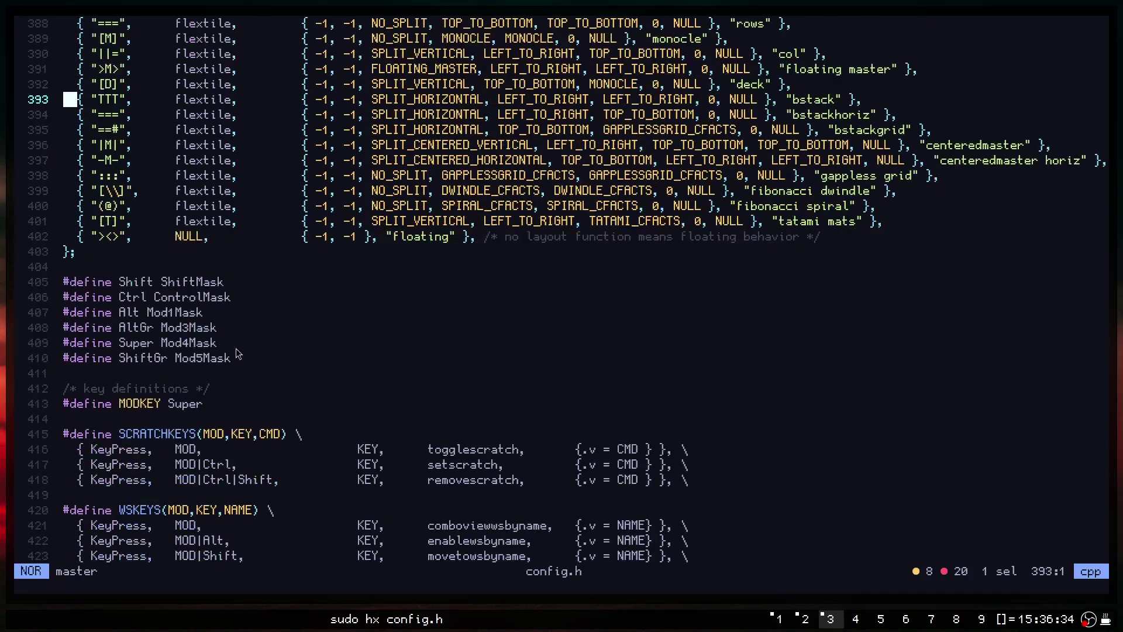
left_click(86, 284)
left_click(228, 346)
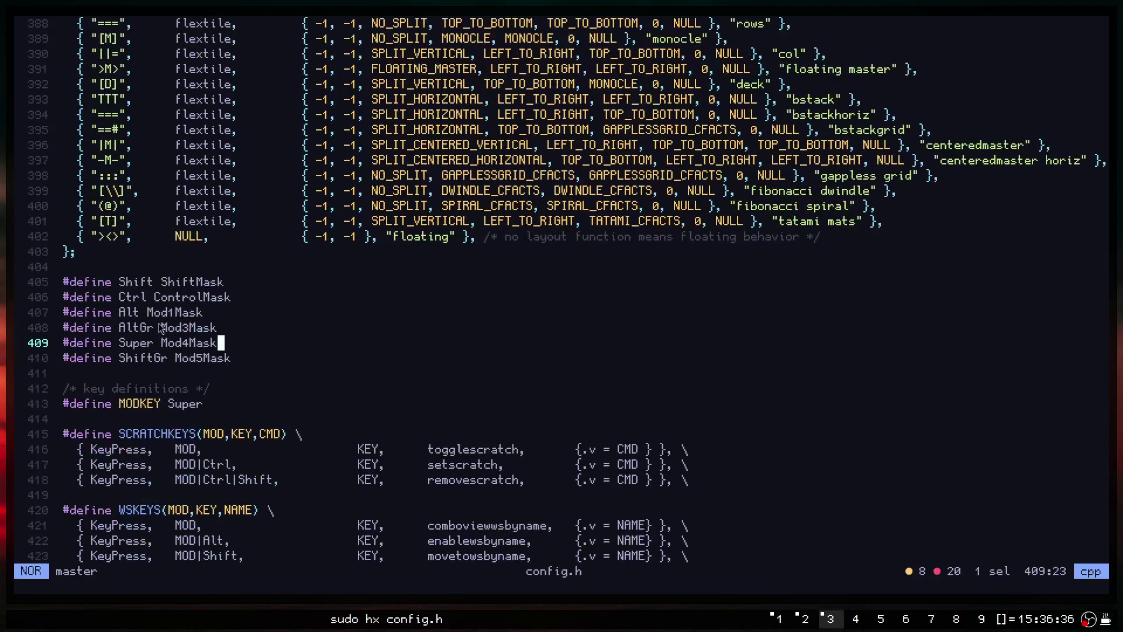
left_click(151, 312)
left_click(158, 297)
left_click(168, 341)
left_click(144, 358)
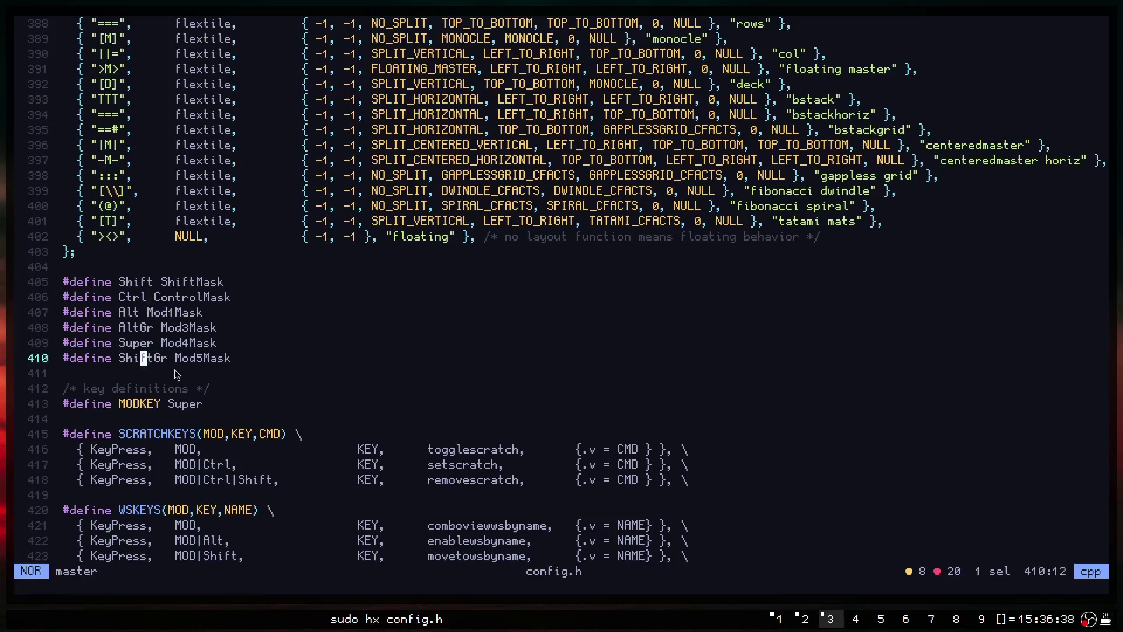
Move to the MODKEY Super definition and scroll on to the WSKEYS and STACKKEYS macros.
key("j")
key("j")
key("j")
scroll(313, 385, "down", 2)
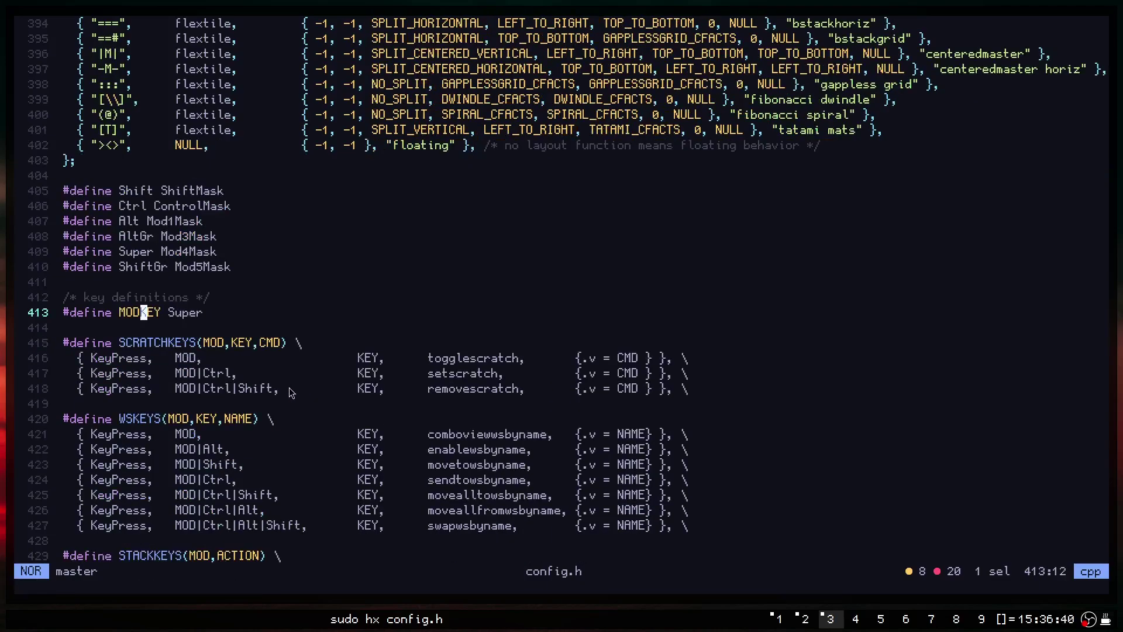
scroll(268, 390, "down", 2)
scroll(265, 382, "down", 5)
scroll(257, 360, "up", 5)
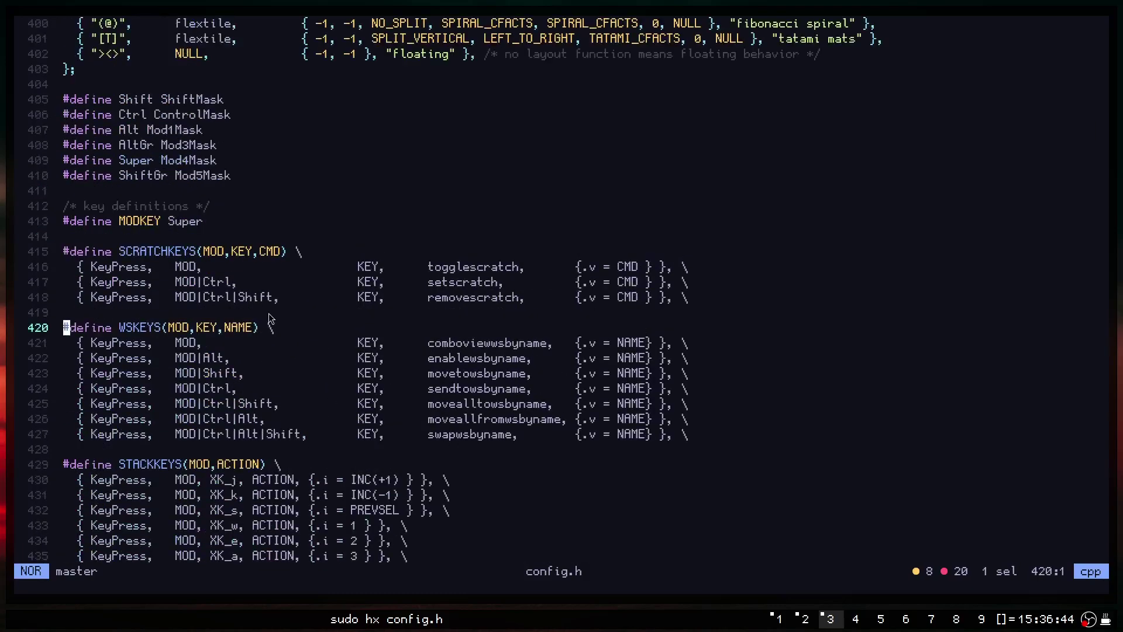
scroll(261, 331, "down", 4)
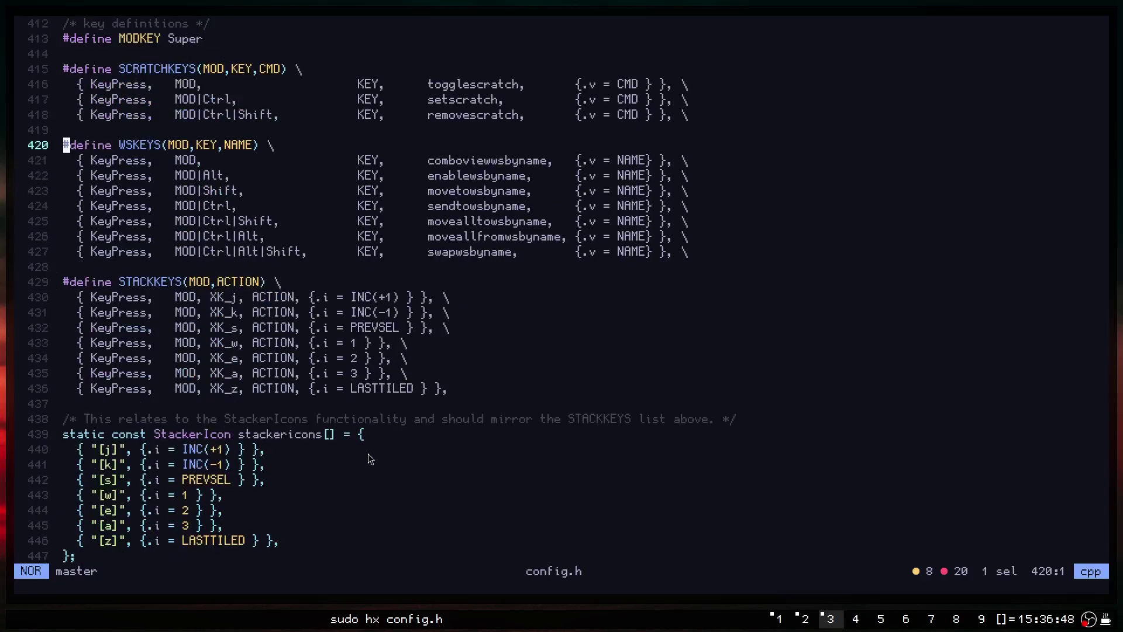
Open .config/sxhkd/sxhkdrc in a second Helix window by searching 'fig/sxhkd' in the file picker.
key("super+Return")
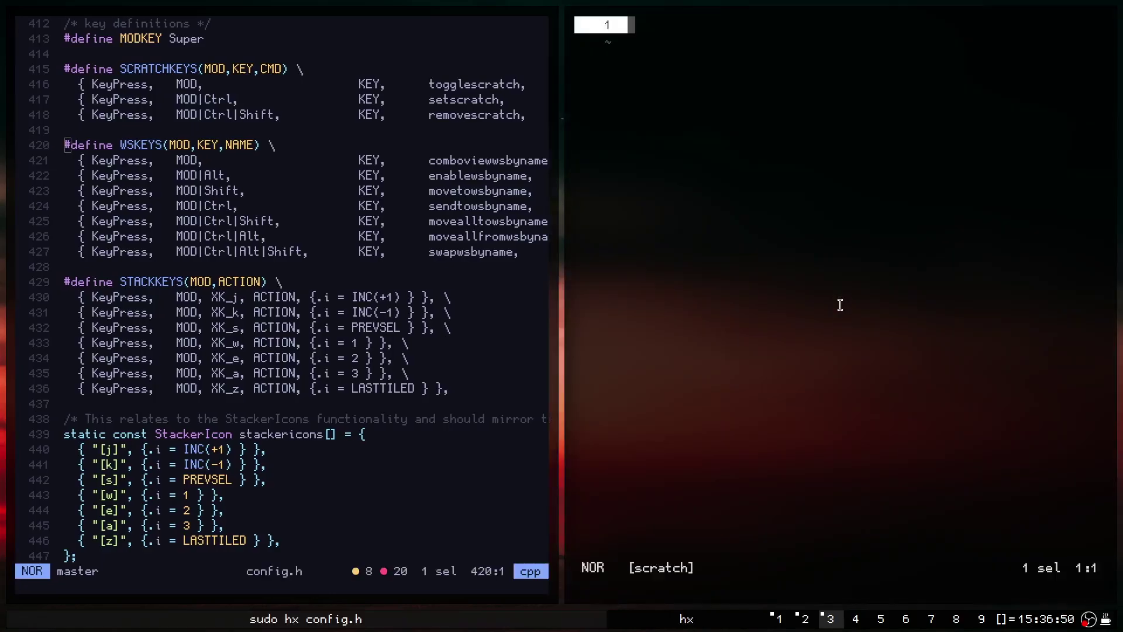
key("space")
type("fig/sxh")
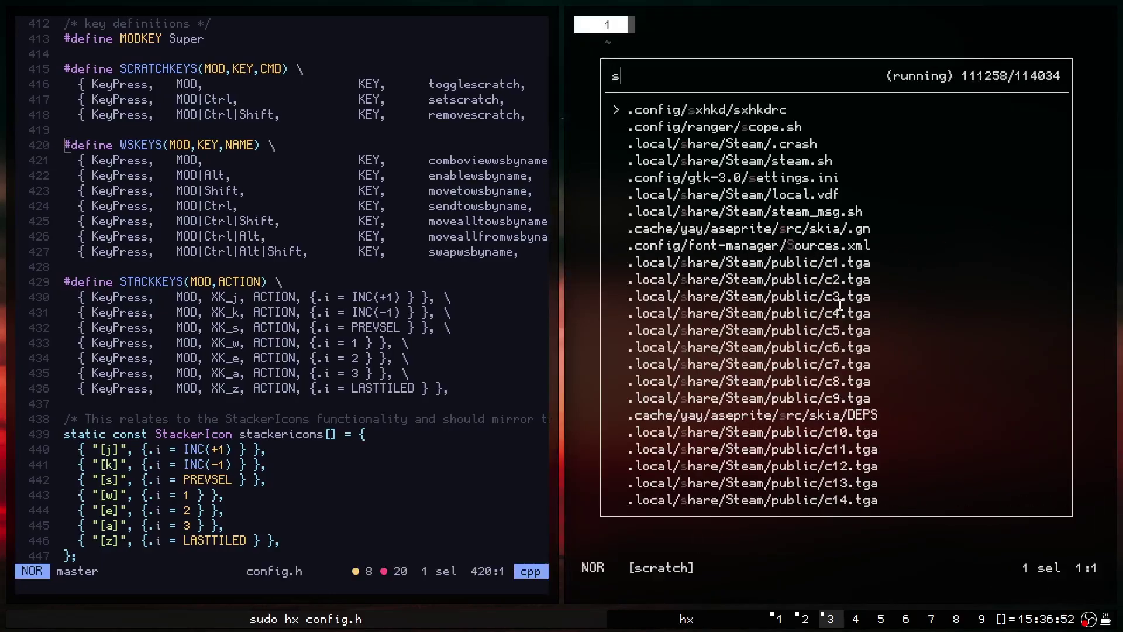
type("kd")
key("Return")
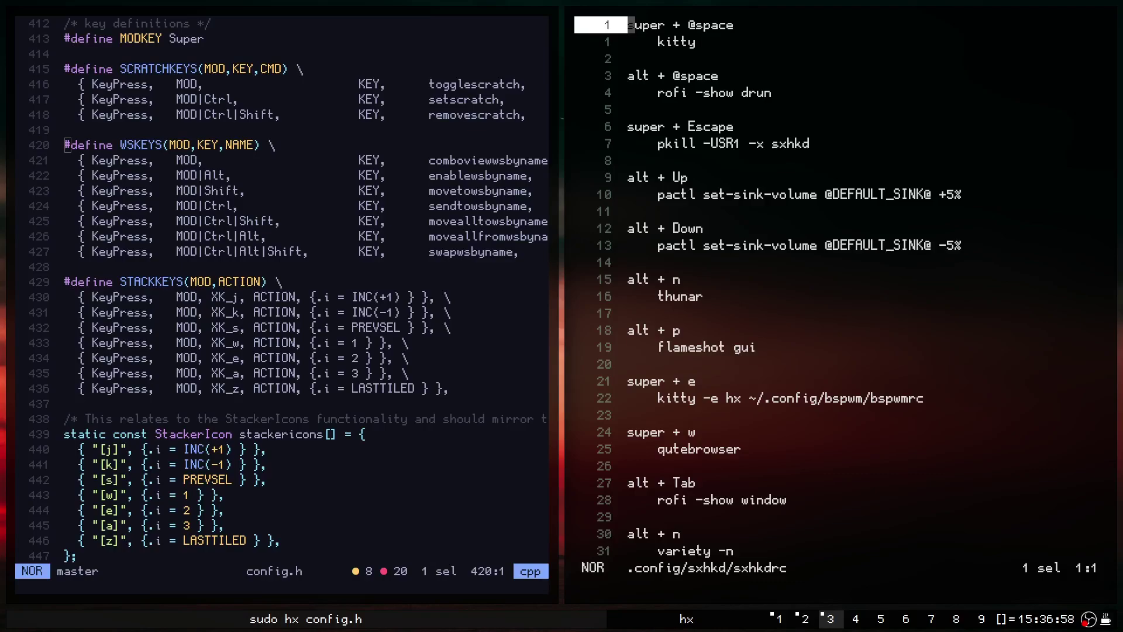
Return focus to the config.h editor and scroll through it.
key("super+h")
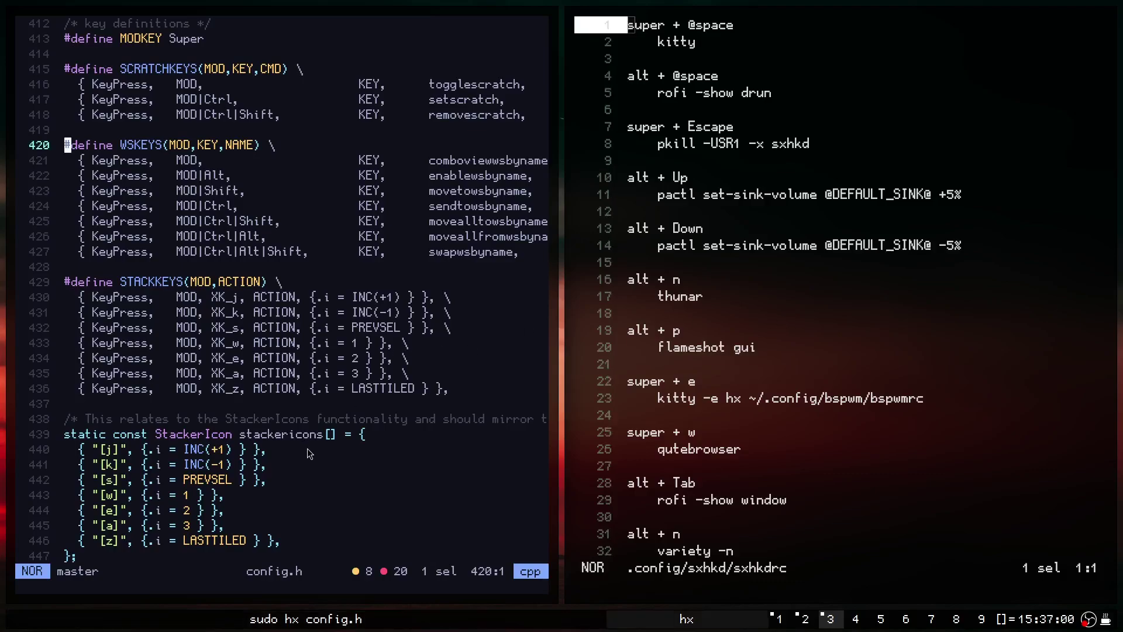
scroll(309, 450, "down", 3)
scroll(316, 439, "up", 9)
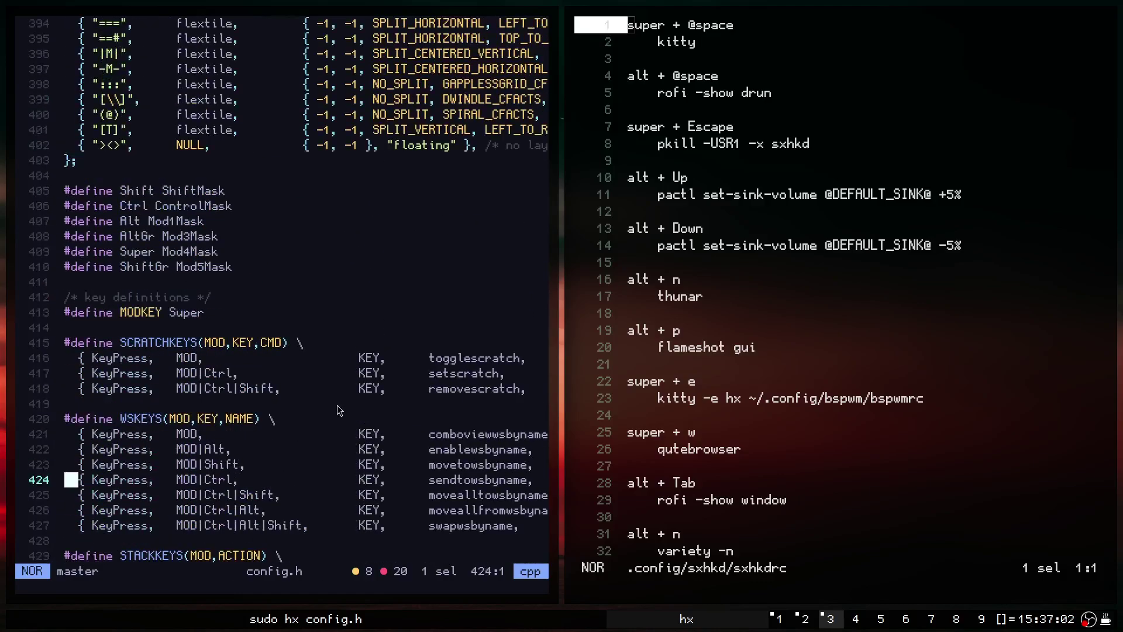
scroll(337, 405, "up", 1)
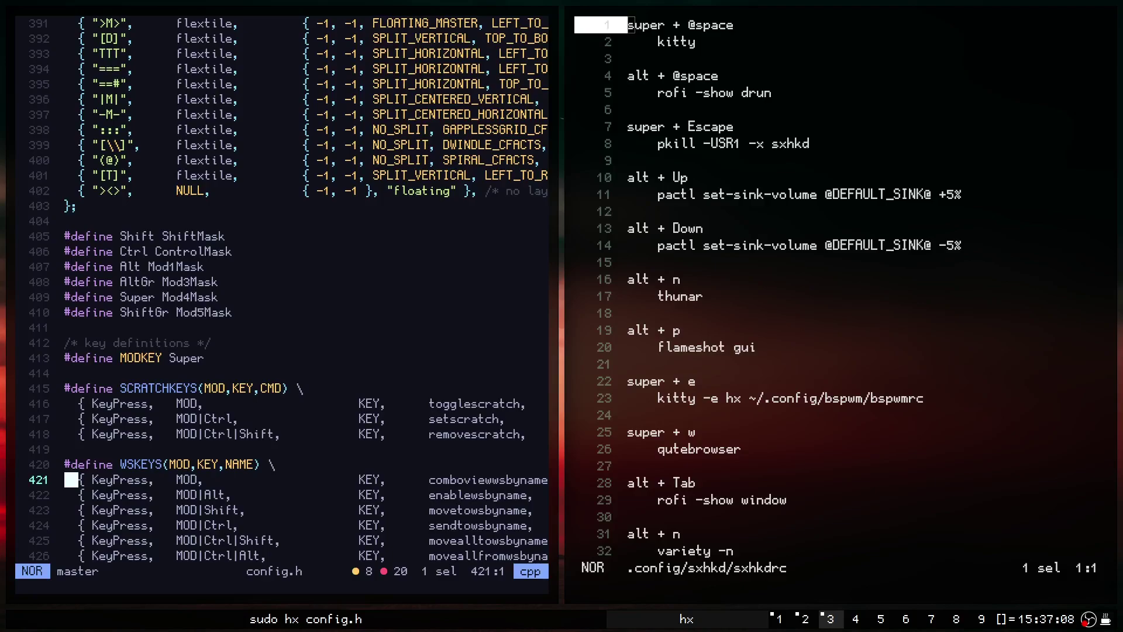
Open an extra shell terminal, close it again, and keep scrolling config.h.
key("super+space")
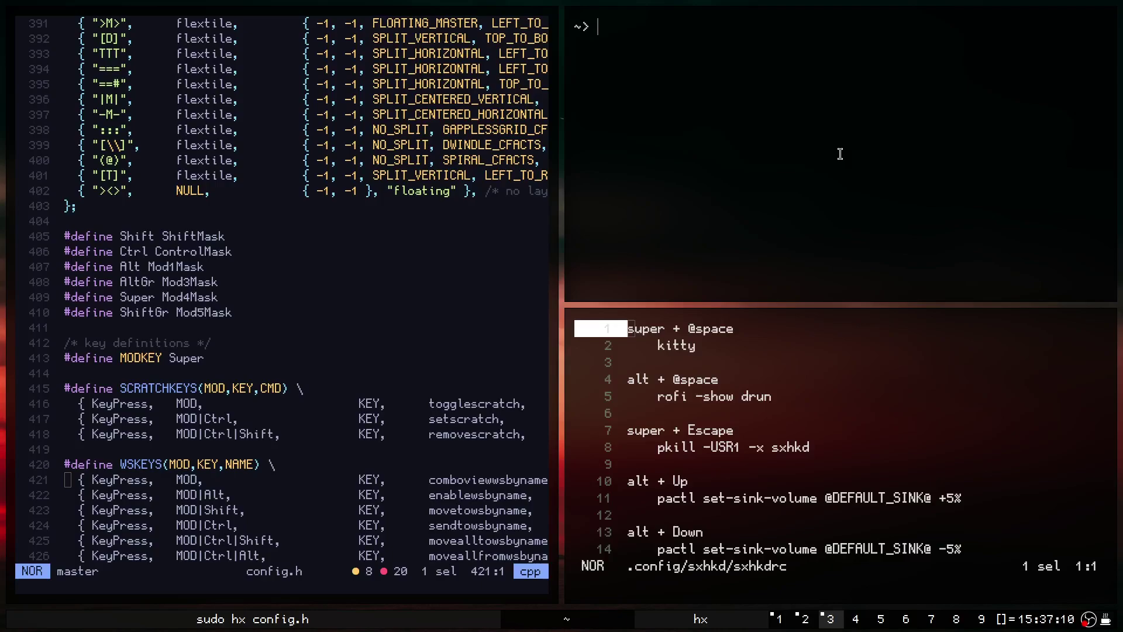
key("ctrl+d")
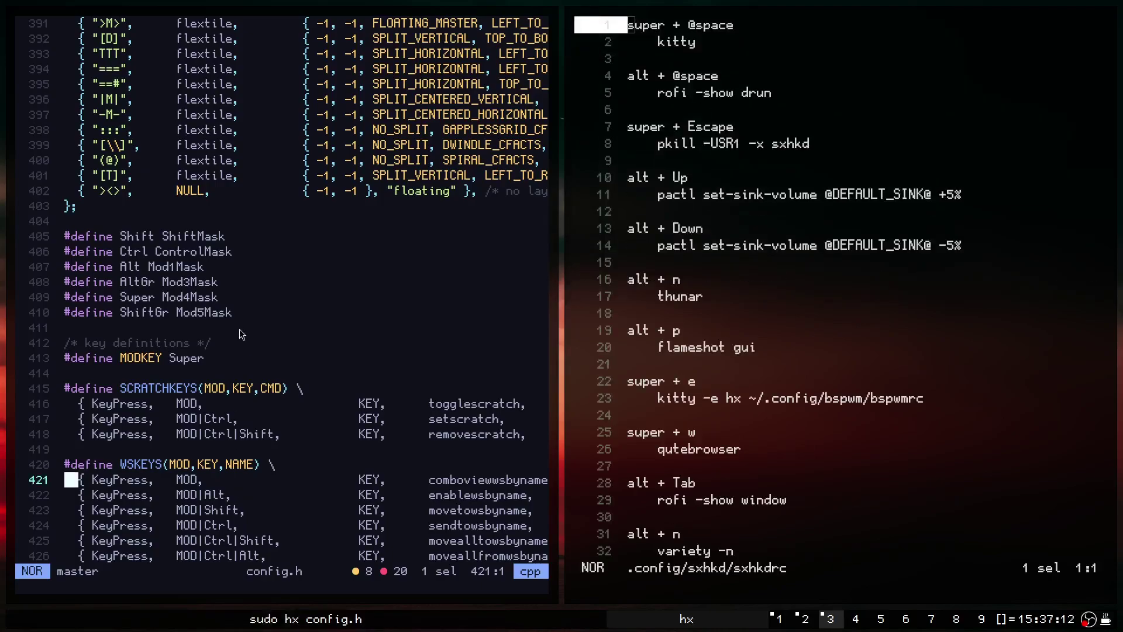
scroll(370, 434, "down", 5)
scroll(374, 422, "down", 17)
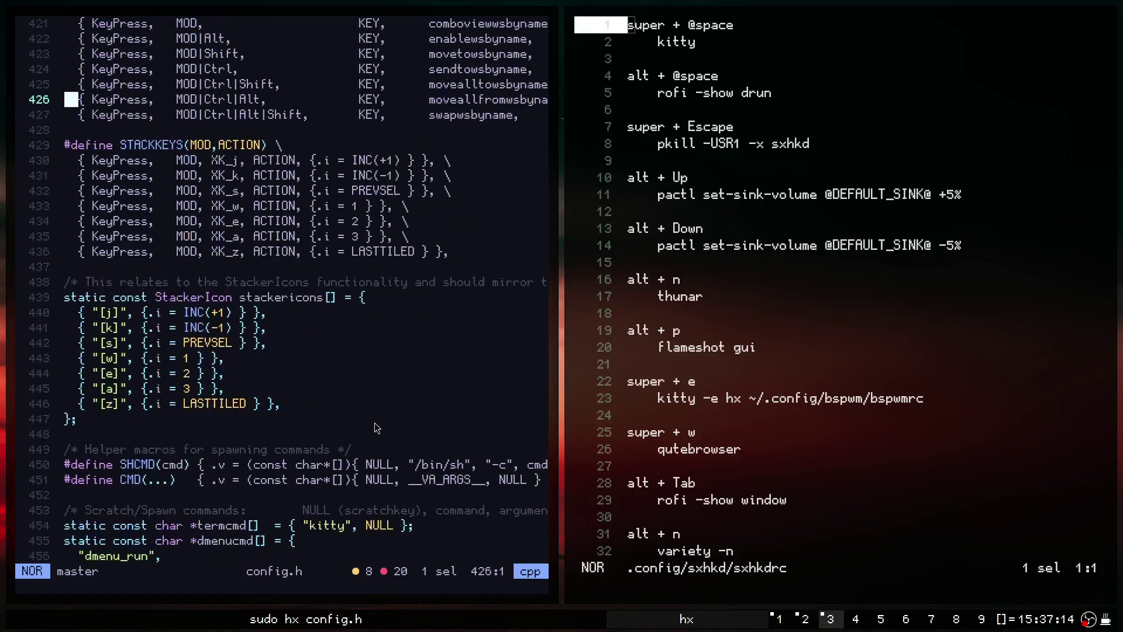
scroll(377, 423, "down", 13)
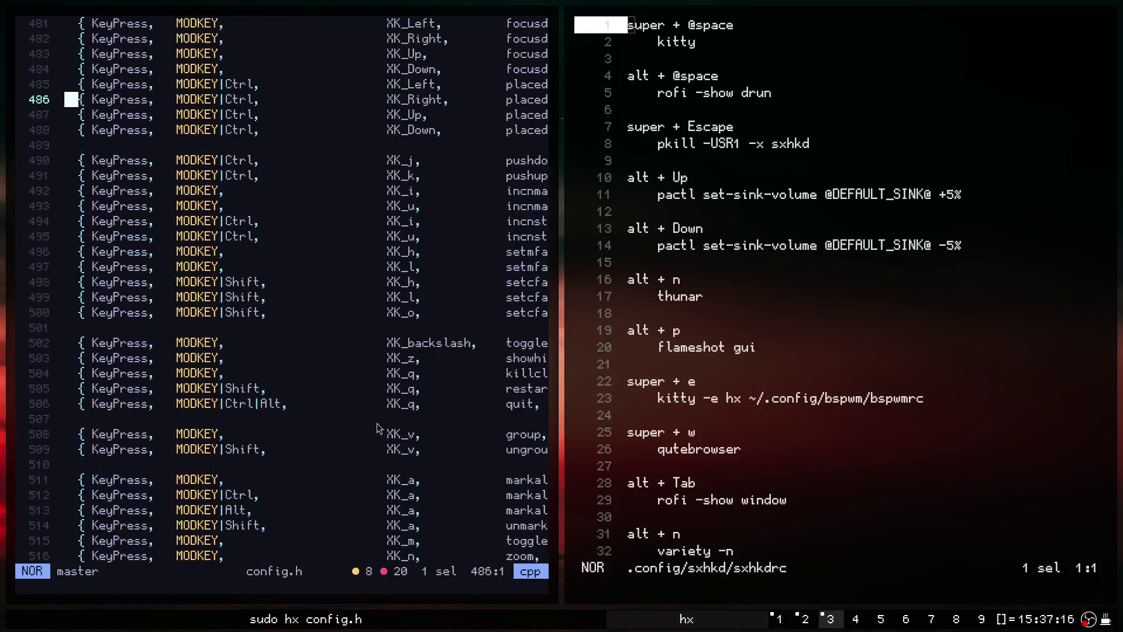
scroll(386, 404, "up", 20)
scroll(386, 396, "up", 3)
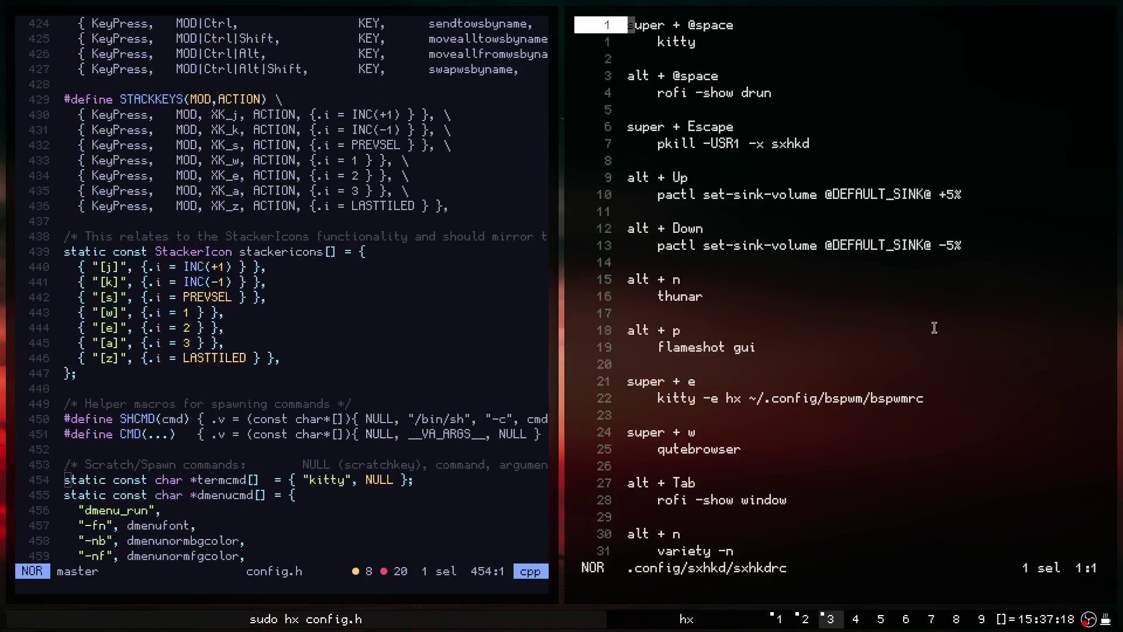
Move through the sxhkdrc bindings and scroll around config.h.
key("j")
key("j")
key("j")
key("j")
key("j")
key("j")
key("j")
key("j")
key("j")
key("j")
key("j")
key("j")
key("j")
key("j")
key("j")
key("j")
key("j")
key("j")
key("j")
key("j")
key("k")
key("k")
key("k")
key("k")
key("k")
key("k")
key("k")
key("k")
key("k")
key("k")
key("k")
key("k")
key("k")
key("k")
key("k")
key("k")
key("k")
key("k")
key("k")
key("k")
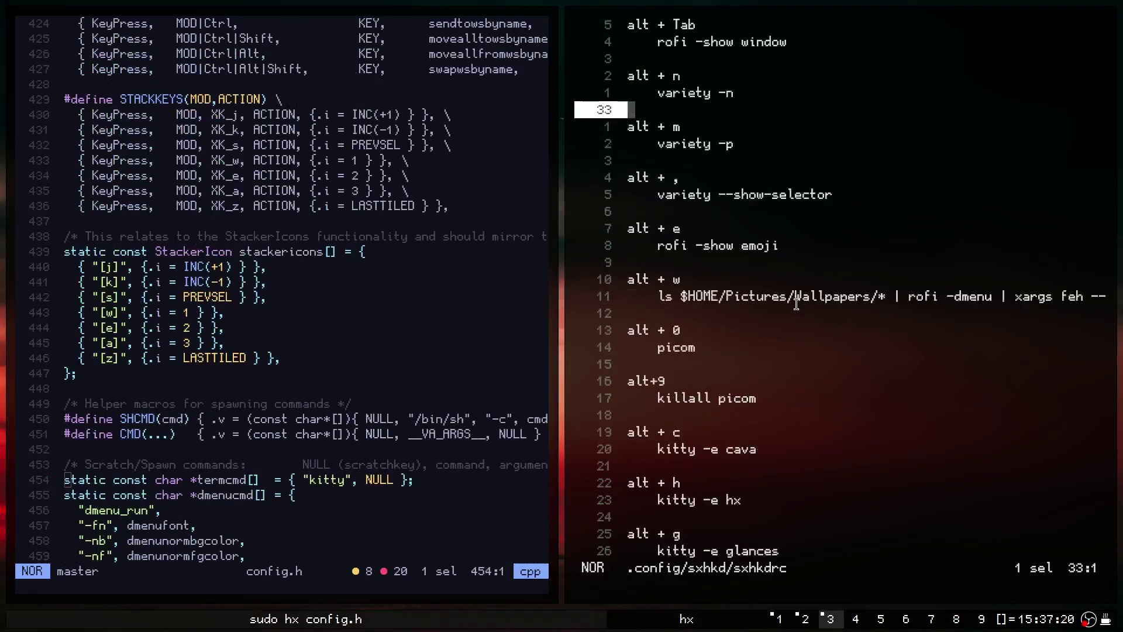
scroll(259, 353, "down", 16)
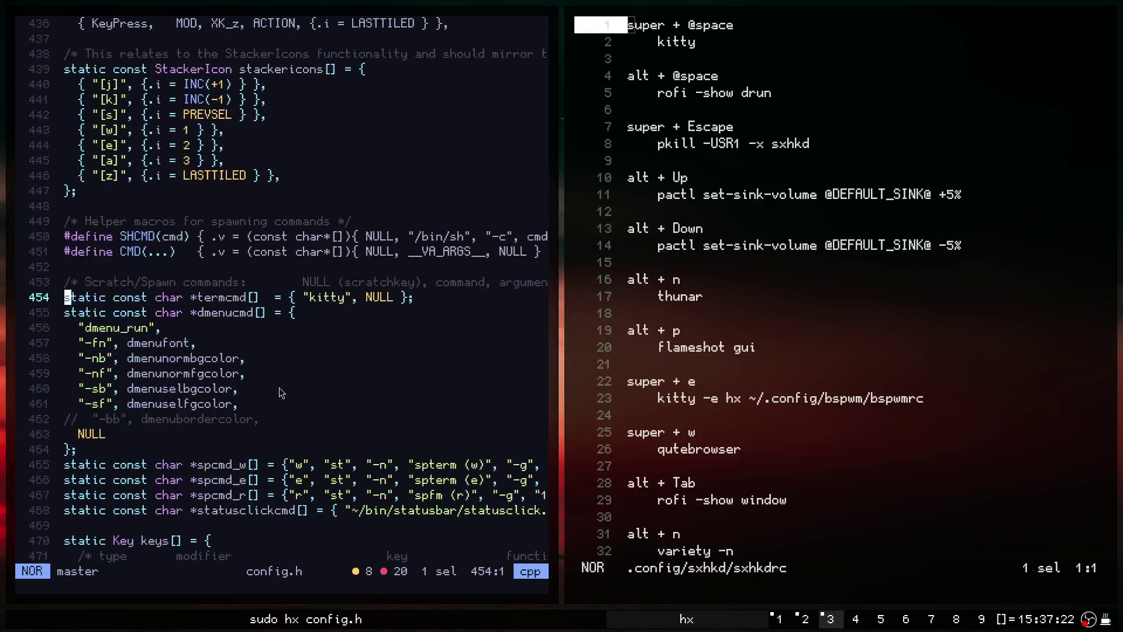
scroll(339, 367, "down", 4)
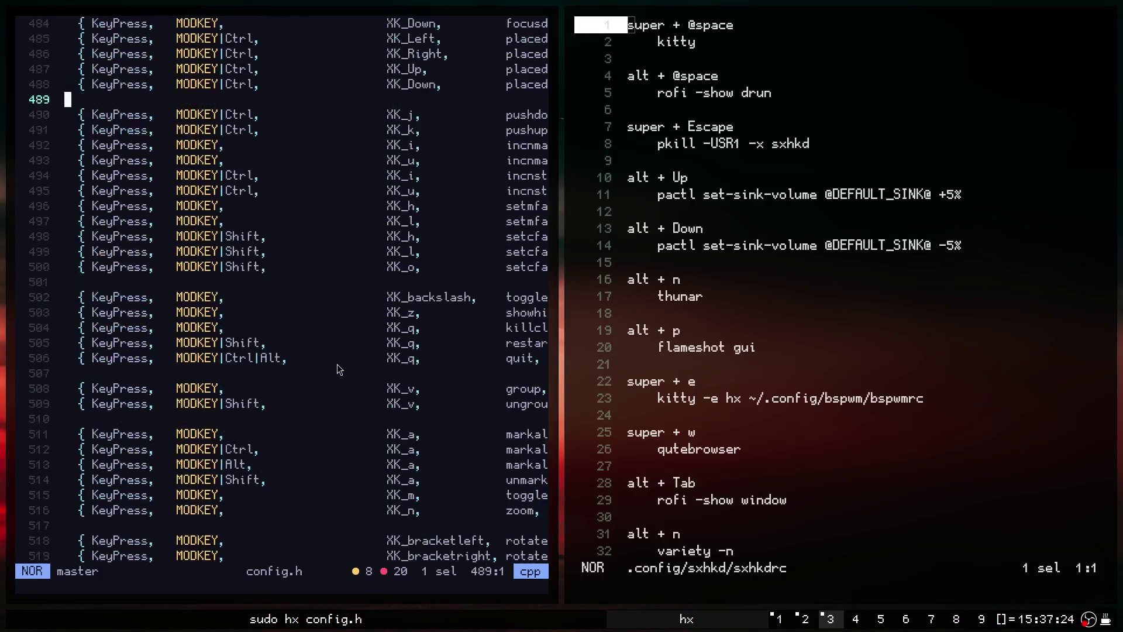
scroll(340, 368, "up", 5)
scroll(338, 369, "up", 12)
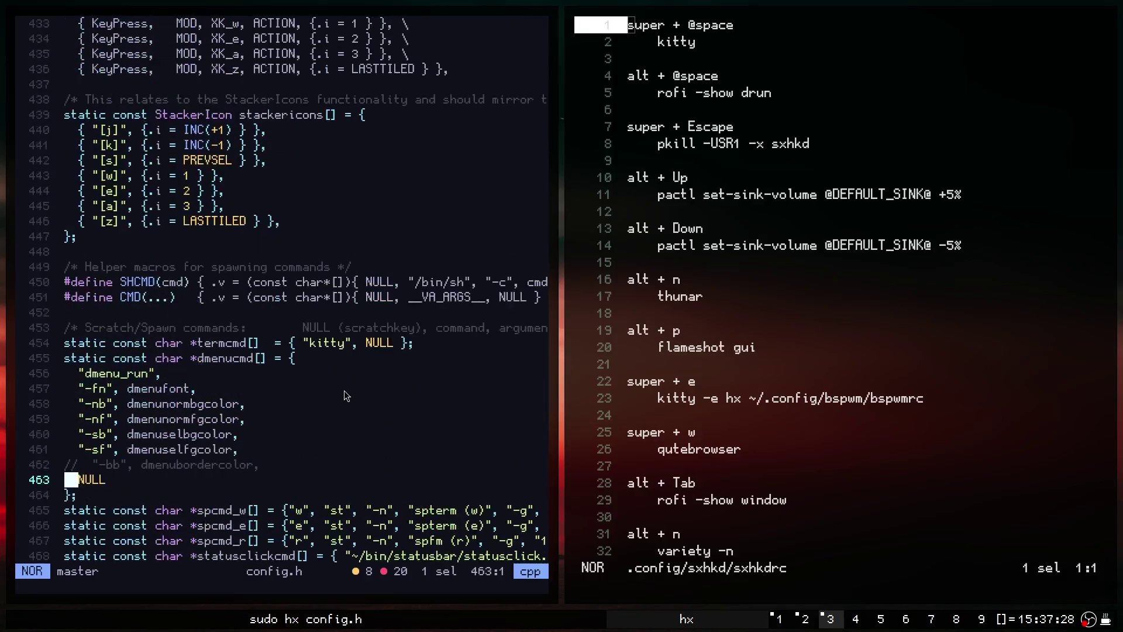
scroll(350, 383, "down", 6)
scroll(357, 374, "up", 6)
scroll(334, 407, "up", 3)
scroll(313, 420, "up", 3)
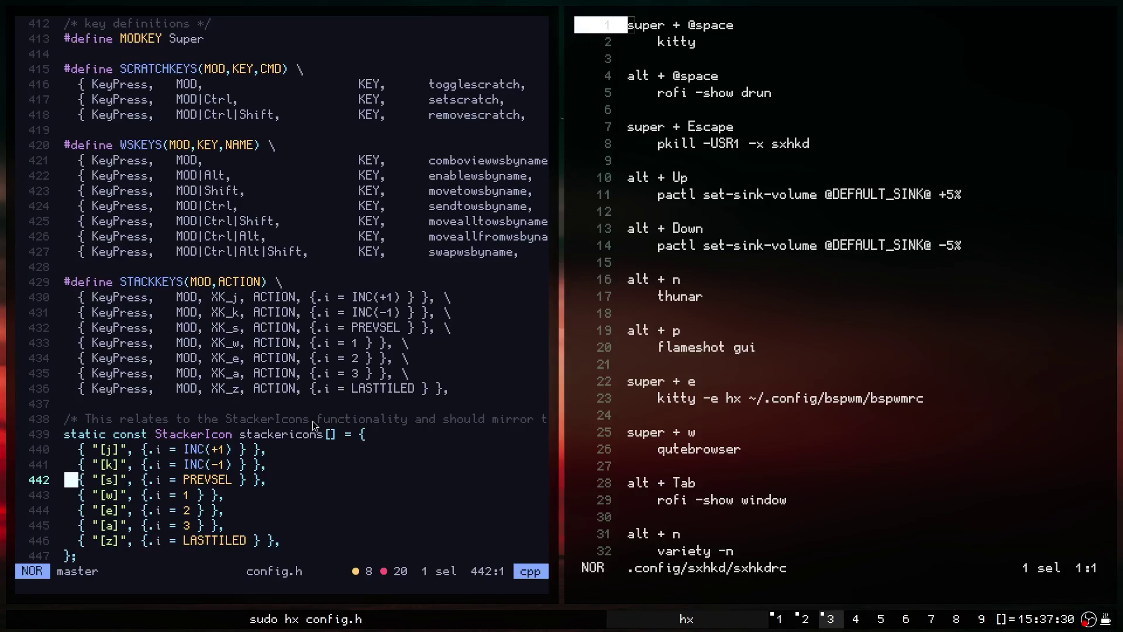
scroll(320, 403, "down", 10)
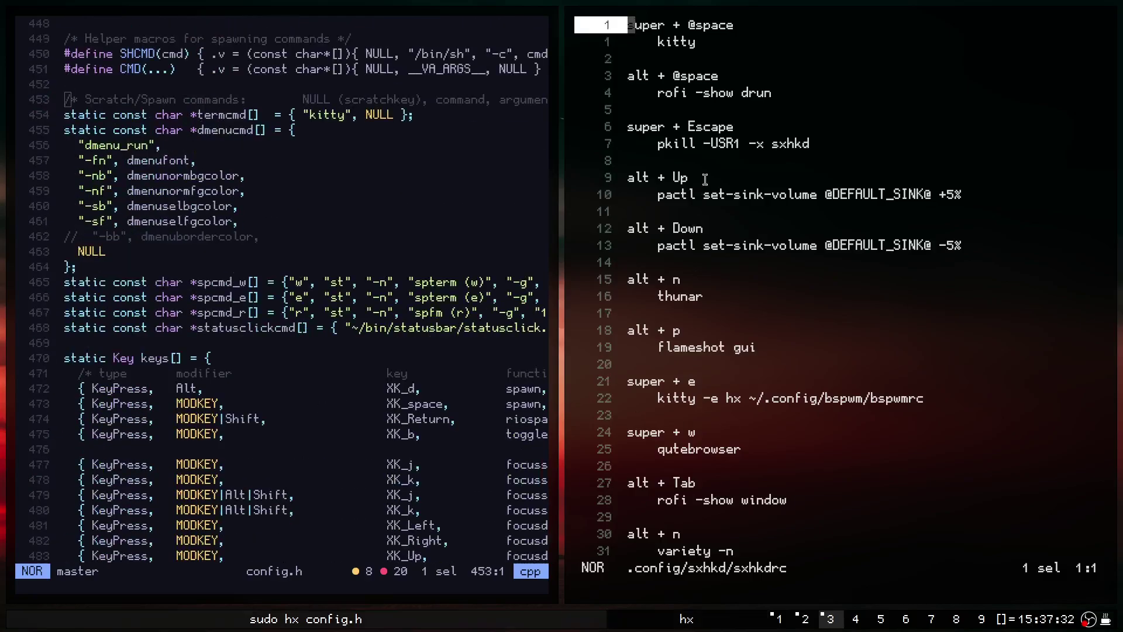
Run down to the end of sxhkdrc, jumping back 30 lines, then forward 15 twice.
key("j")
key("j")
key("j")
key("j")
key("j")
key("j")
key("j")
key("j")
key("j")
key("j")
key("j")
key("j")
key("j")
key("j")
key("j")
key("j")
key("j")
key("j")
key("j")
key("j")
key("k")
key("k")
key("k")
key("k")
key("k")
key("k")
key("k")
key("k")
key("k")
key("k")
key("k")
key("k")
key("k")
key("k")
key("k")
key("k")
key("k")
key("k")
key("k")
key("k")
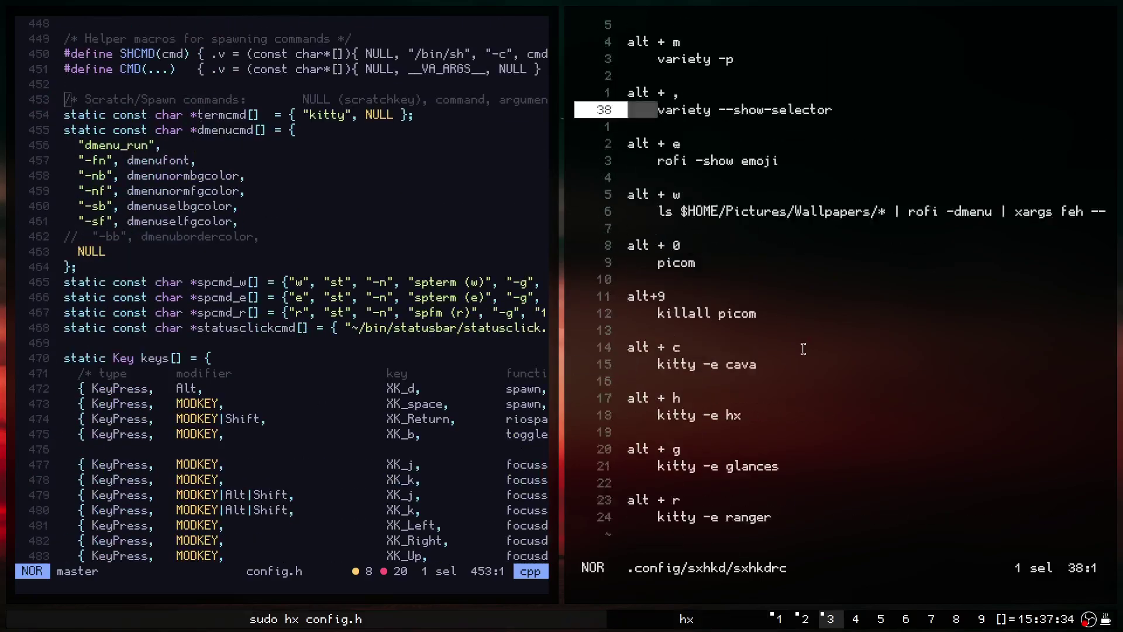
key("j")
key("j")
key("j")
key("j")
key("j")
key("j")
key("j")
key("j")
key("j")
key("j")
key("j")
key("j")
key("j")
key("j")
key("j")
key("j")
key("j")
key("j")
key("j")
key("j")
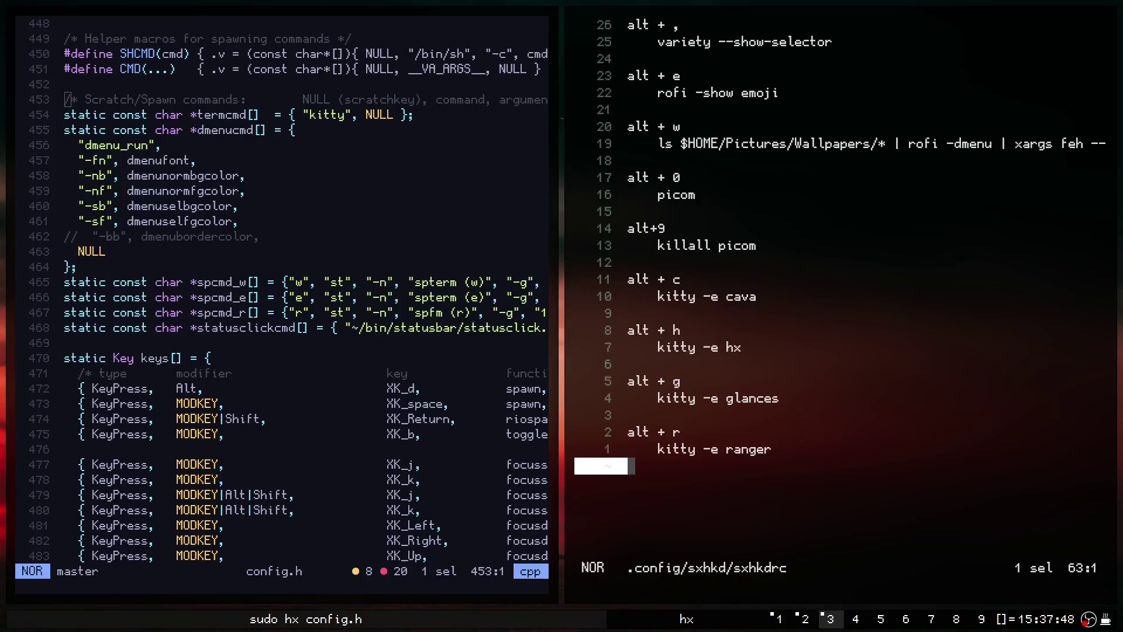
key("3")
key("0")
key("k")
key("1")
key("5")
key("j")
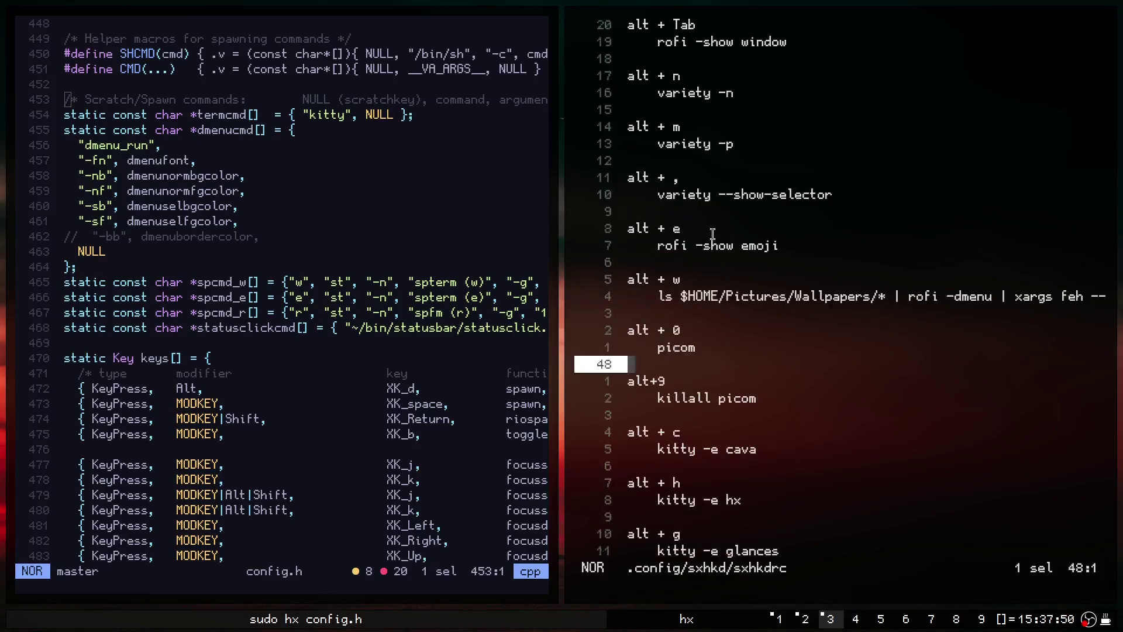
key("1")
key("5")
key("j")
Mark the focusstack and stack bindings in config.h's keys array and reveal its function column.
left_click_drag(770, 349, 134, 410)
left_click(133, 410)
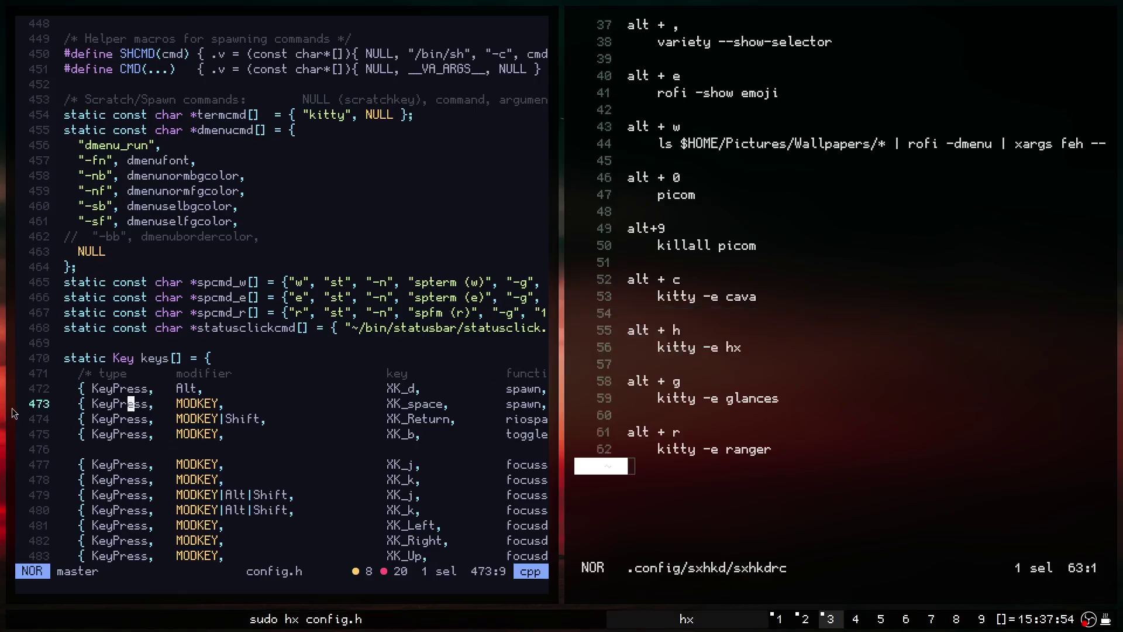
left_click(82, 465)
left_click_drag(162, 481, 369, 519)
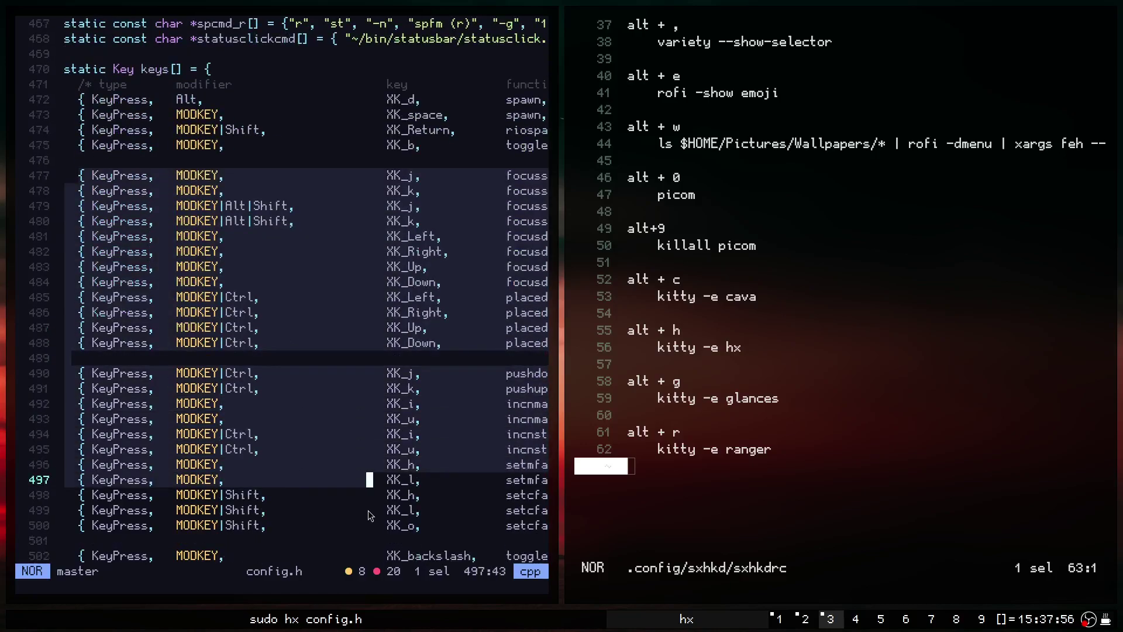
left_click(444, 401)
left_click(509, 449)
left_click(543, 480)
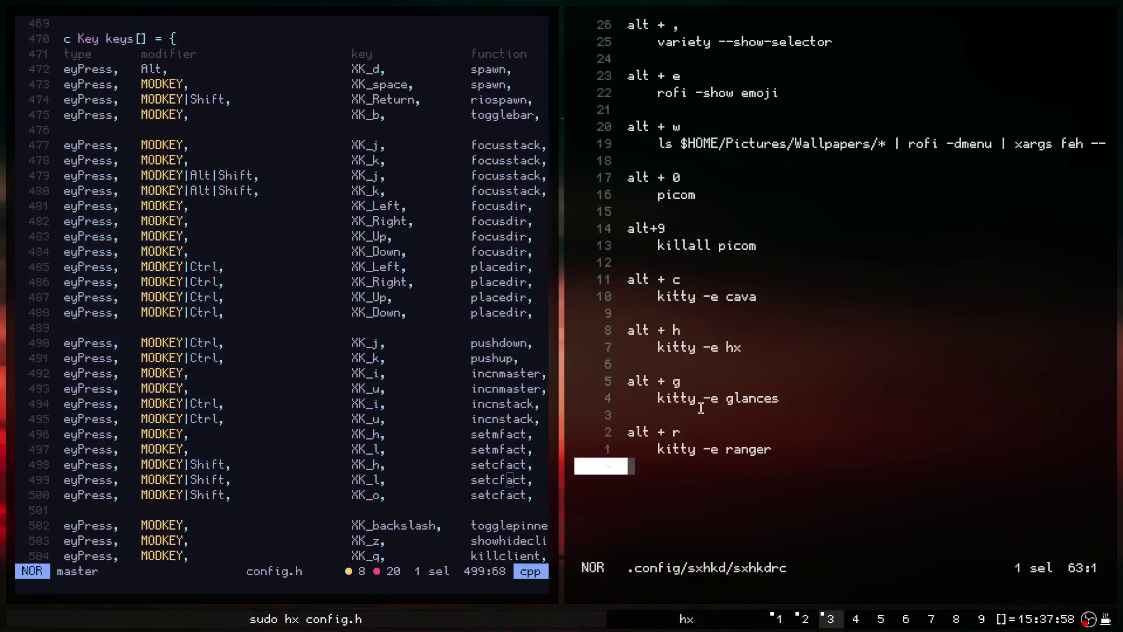
Close sxhkdrc so config.h fills the screen and scroll through its remaining key bindings.
key("super+q")
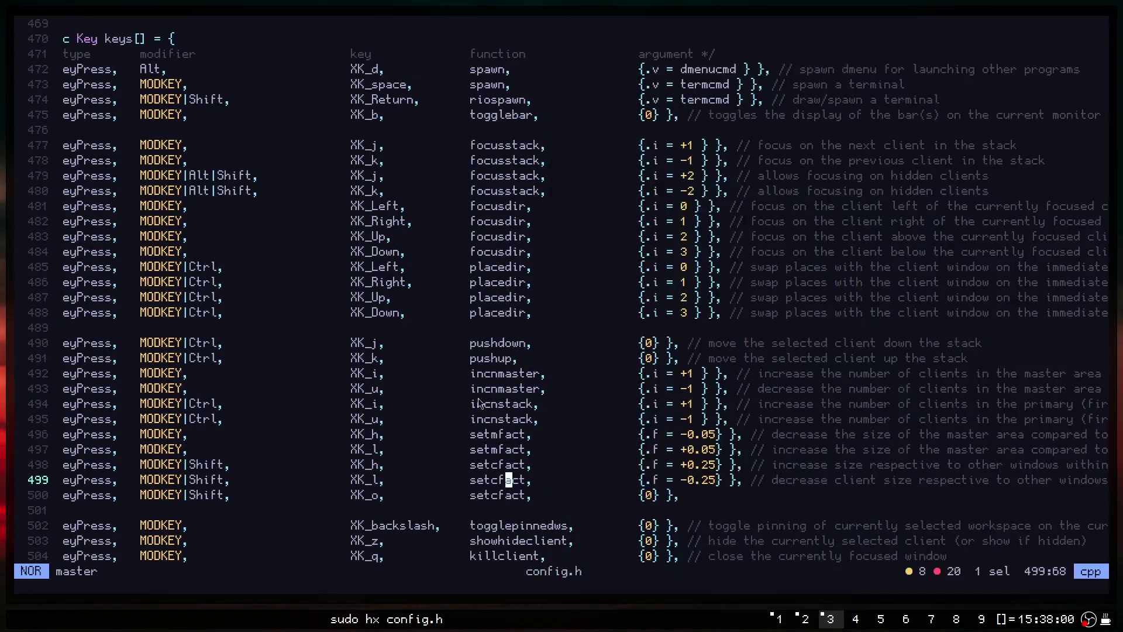
scroll(465, 363, "up", 8)
scroll(467, 361, "down", 5)
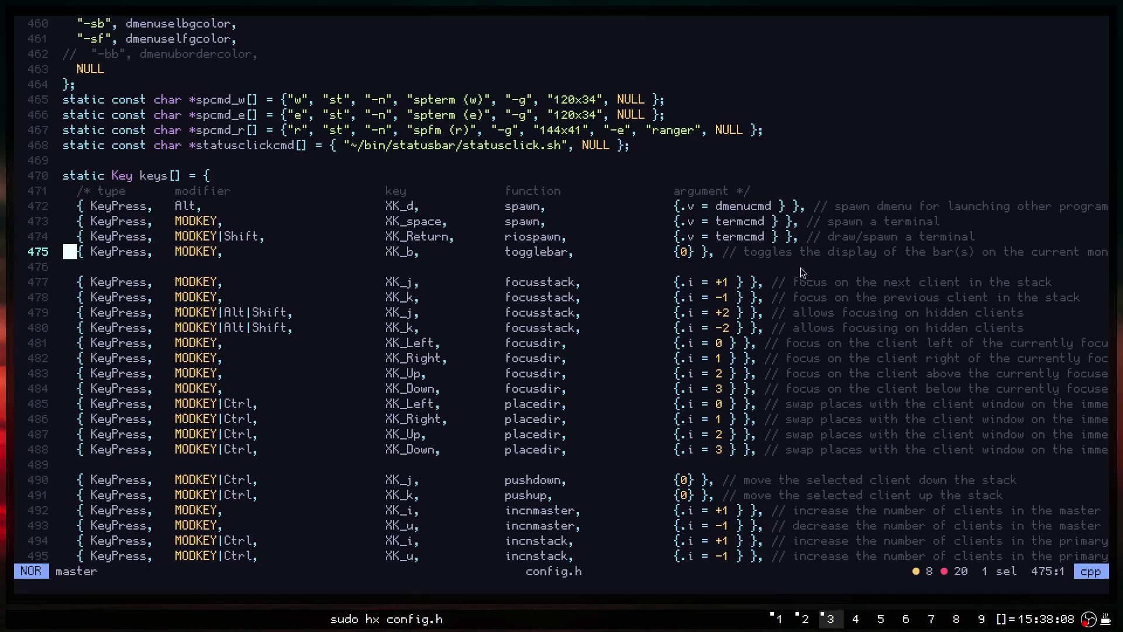
scroll(658, 246, "down", 20)
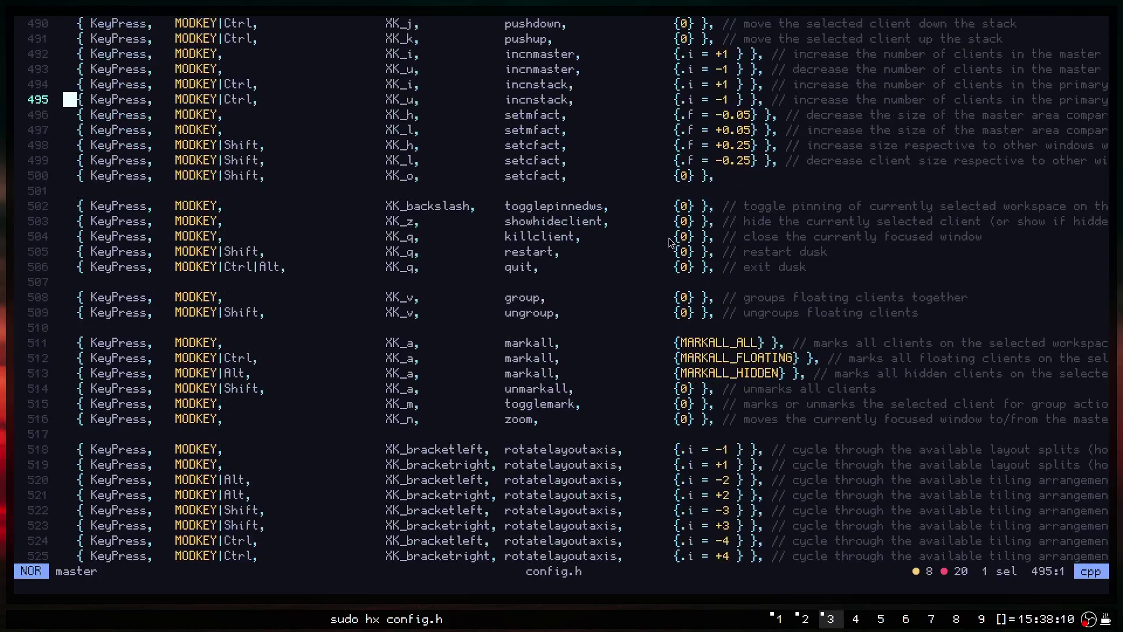
scroll(585, 255, "down", 12)
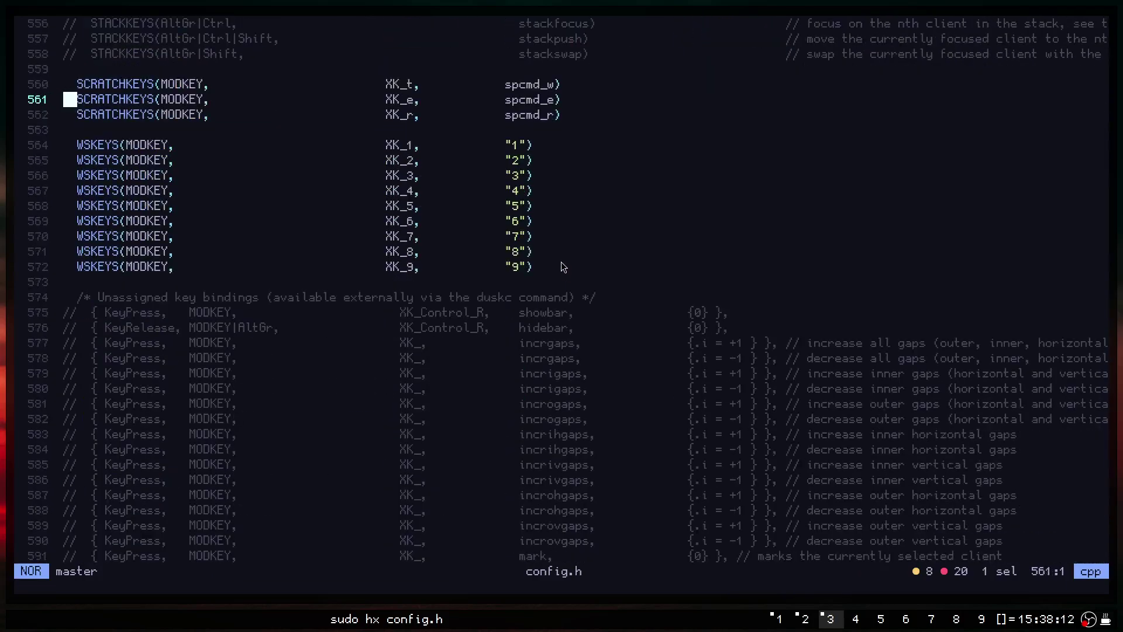
scroll(559, 258, "up", 4)
scroll(557, 255, "down", 2)
scroll(557, 256, "down", 16)
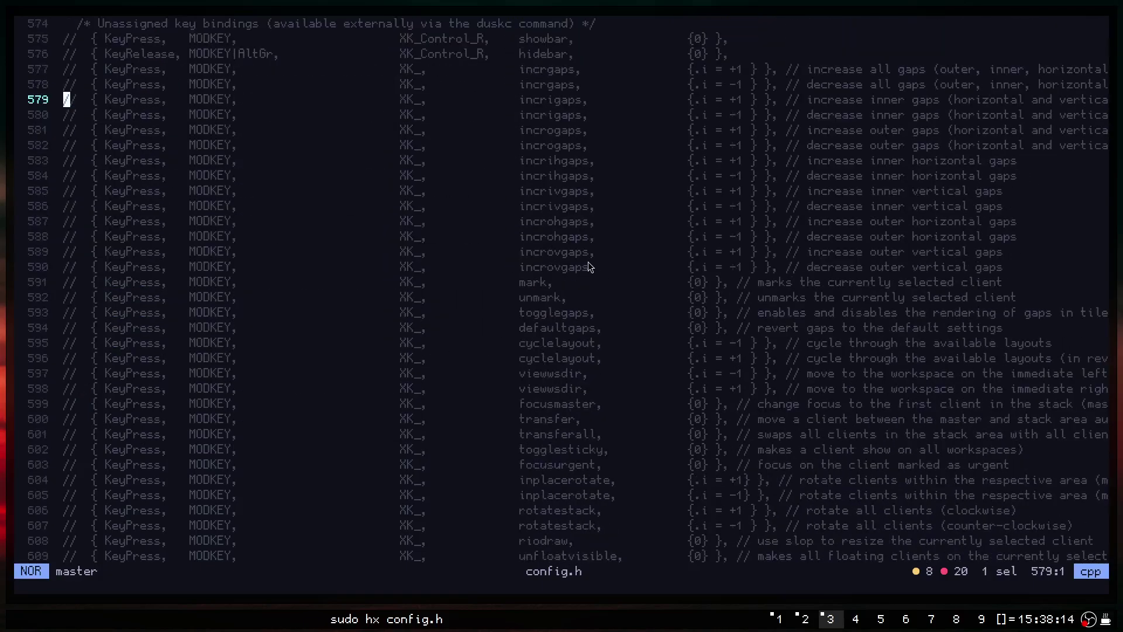
scroll(585, 251, "down", 7)
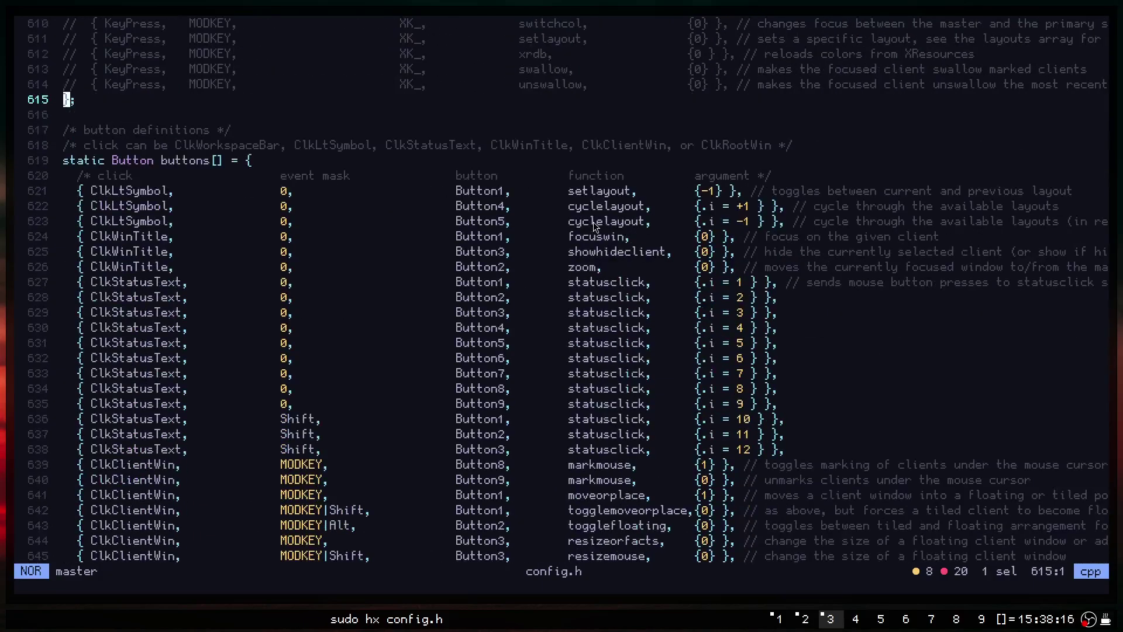
scroll(384, 236, "up", 3)
scroll(547, 326, "down", 8)
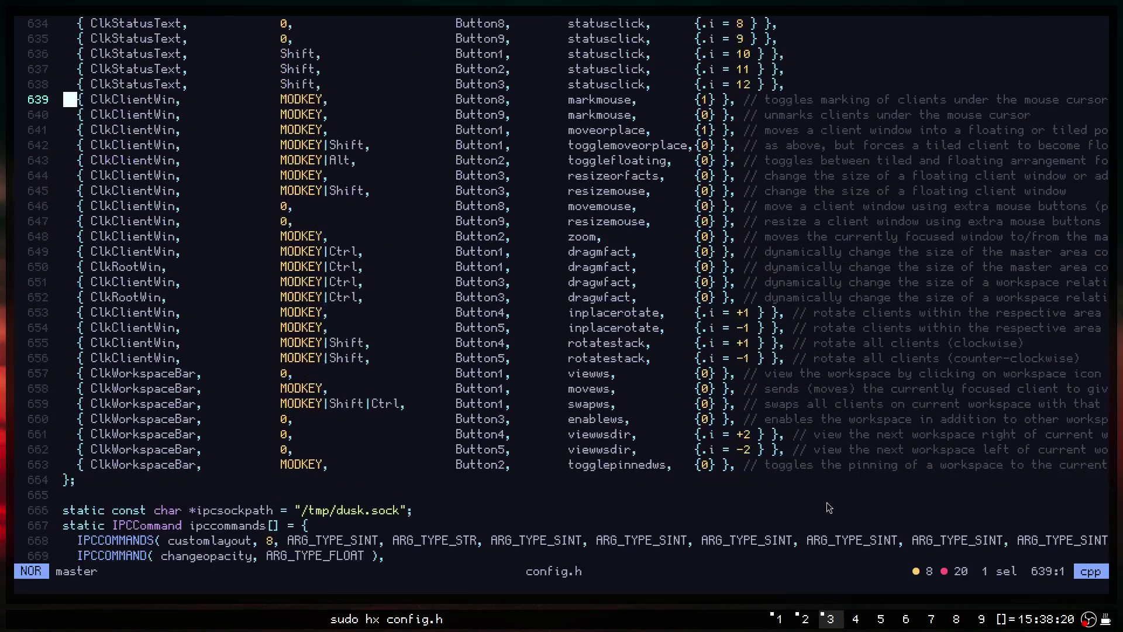
Peek at empty workspace 6, return, and scroll down to the buttons and IPC arrays.
left_click(907, 619)
left_click(827, 620)
scroll(431, 363, "down", 13)
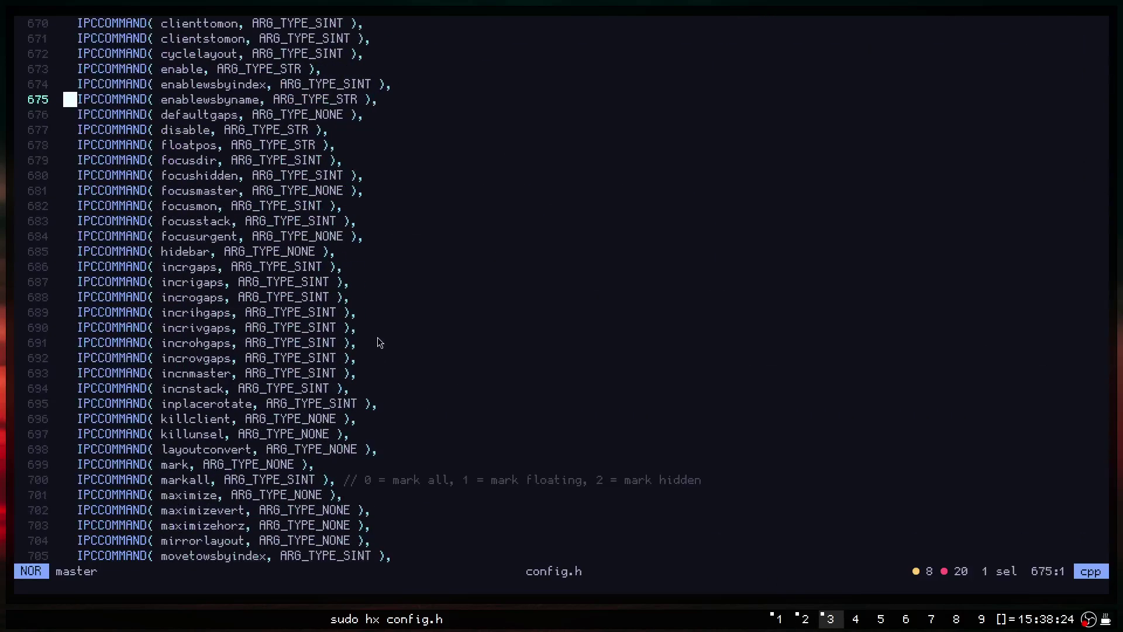
scroll(355, 346, "down", 13)
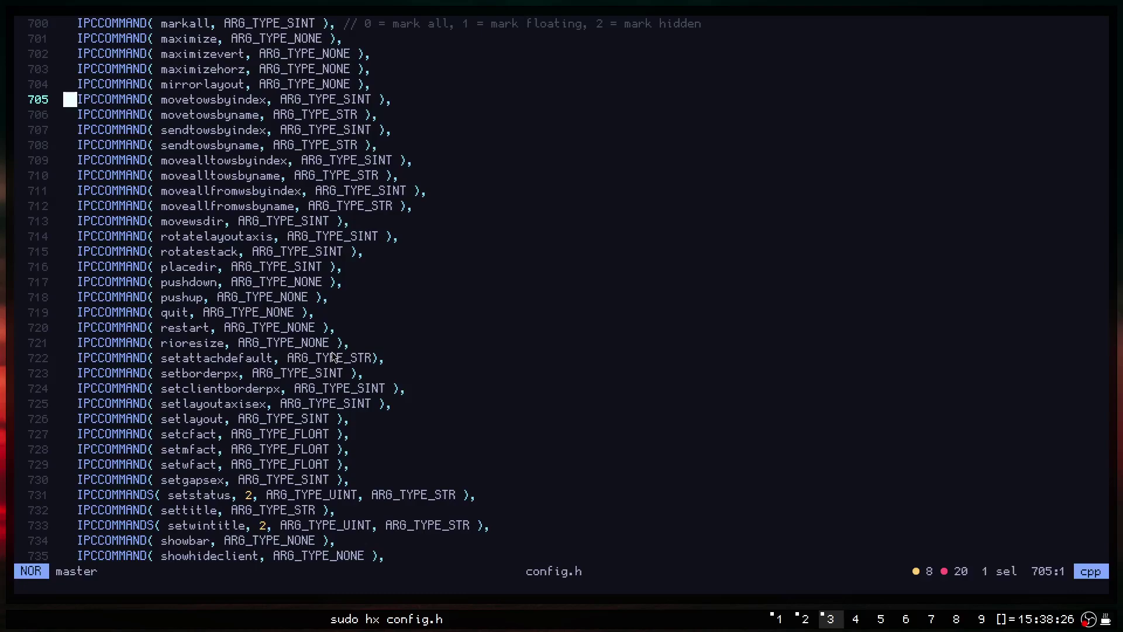
scroll(328, 359, "down", 9)
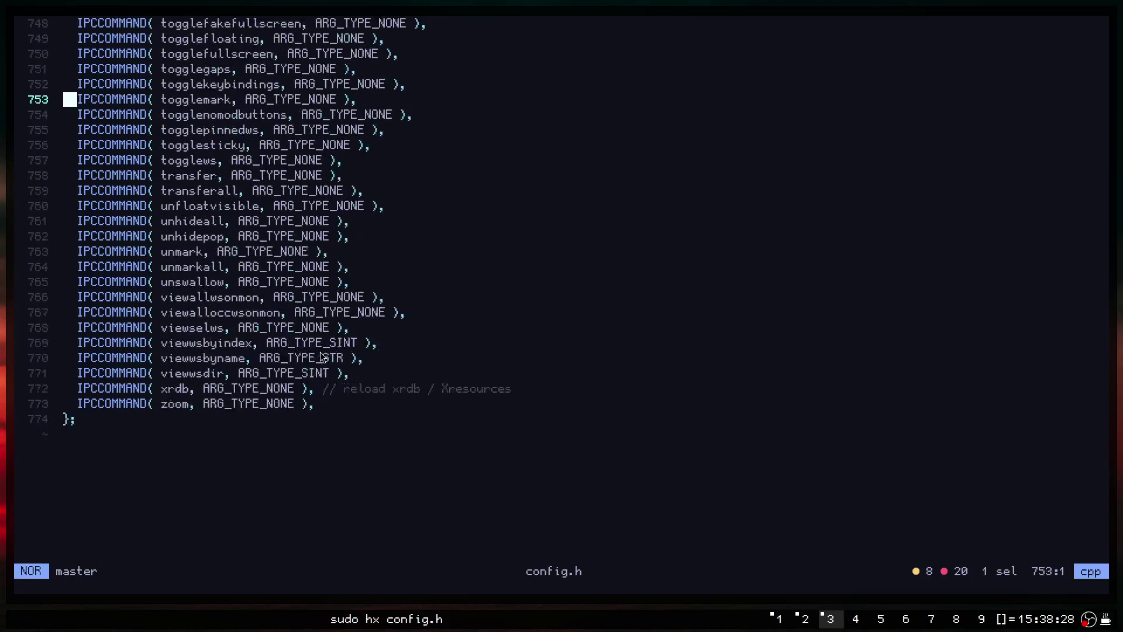
Point out the zoom, viewwsbyname, unswallow, showbar and quit IPC command entries.
left_click(93, 357)
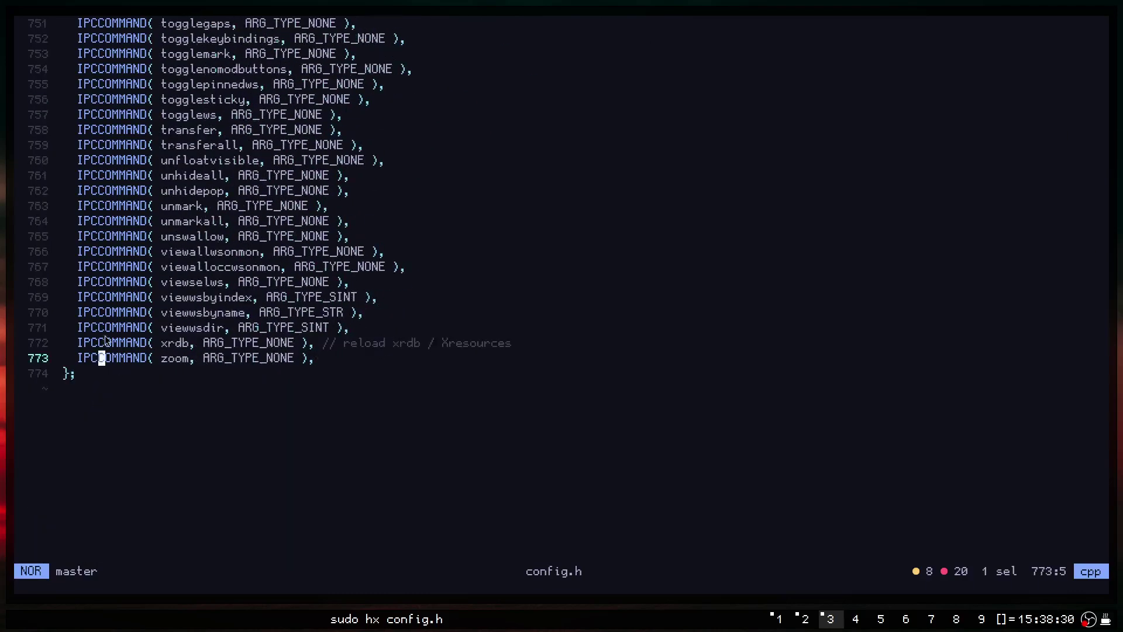
left_click(114, 310)
left_click(115, 237)
scroll(124, 220, "up", 10)
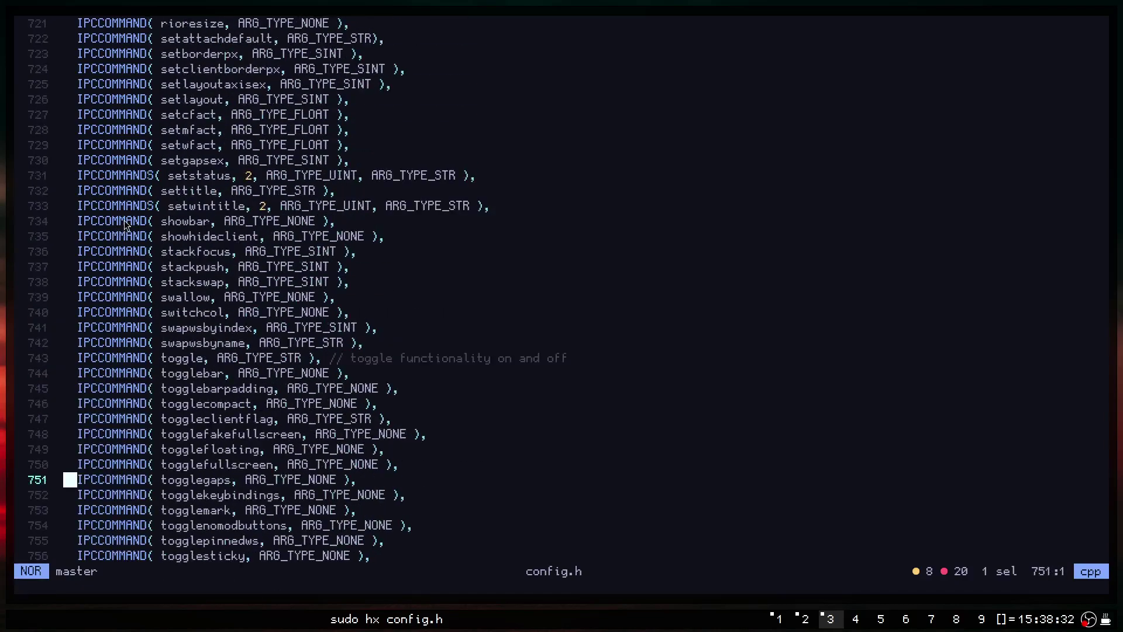
left_click(124, 220)
scroll(124, 220, "up", 4)
scroll(124, 219, "up", 1)
left_click(124, 218)
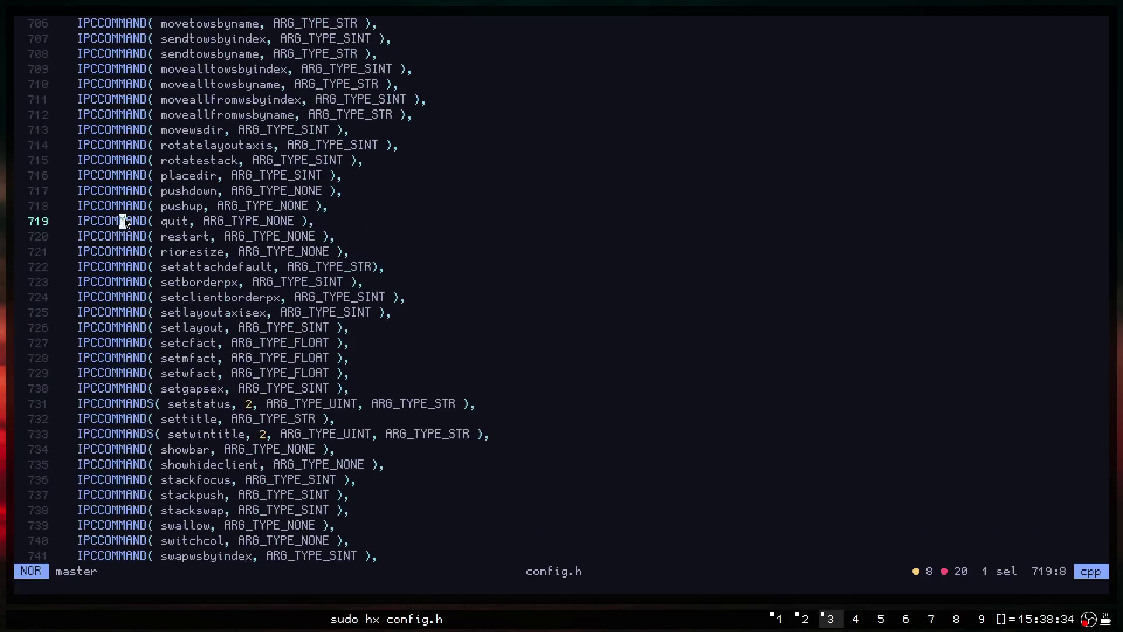
Point out the layoutconvert, focusmon and changeopacity IPC entries, then return to config.h's top.
scroll(124, 217, "up", 7)
left_click(124, 217)
scroll(124, 218, "up", 5)
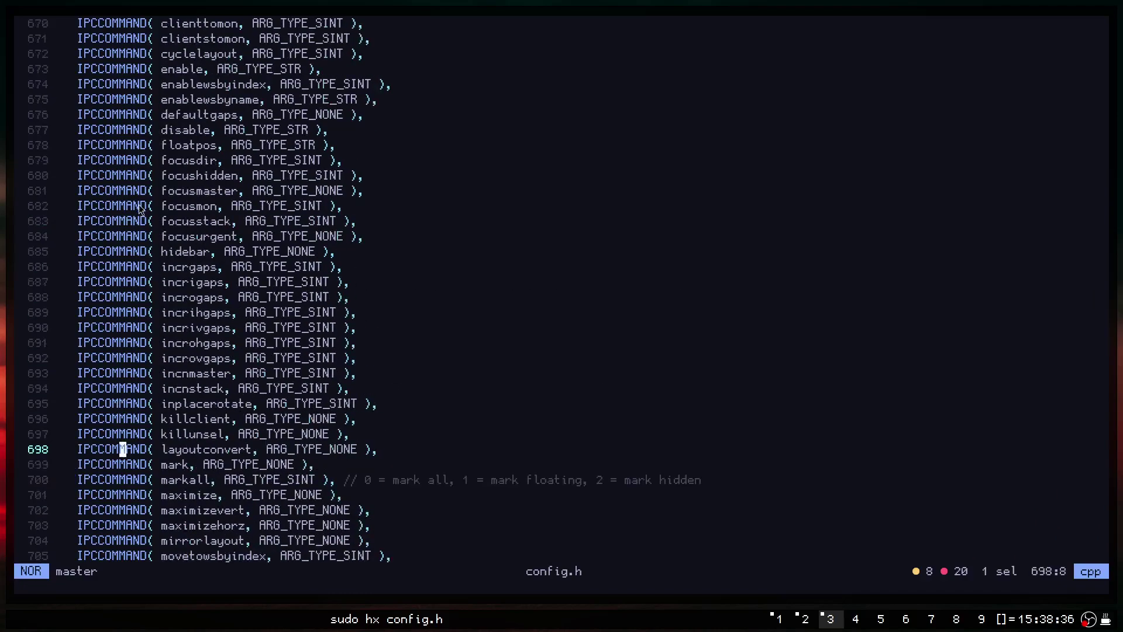
left_click(139, 203)
scroll(139, 202, "up", 7)
left_click(142, 329)
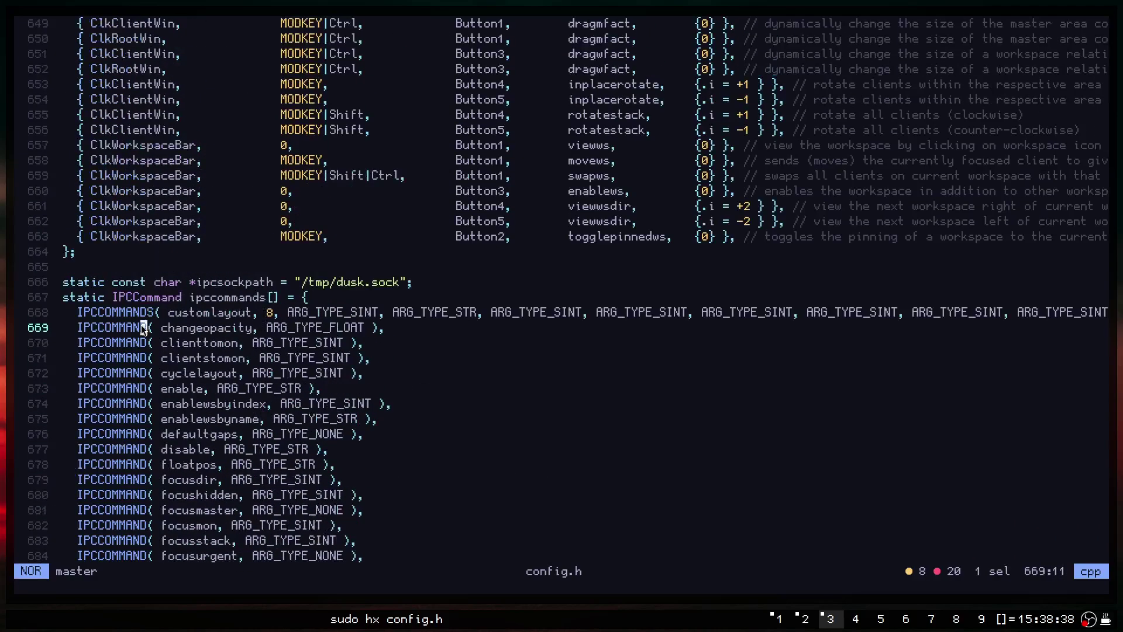
scroll(630, 391, "down", 20)
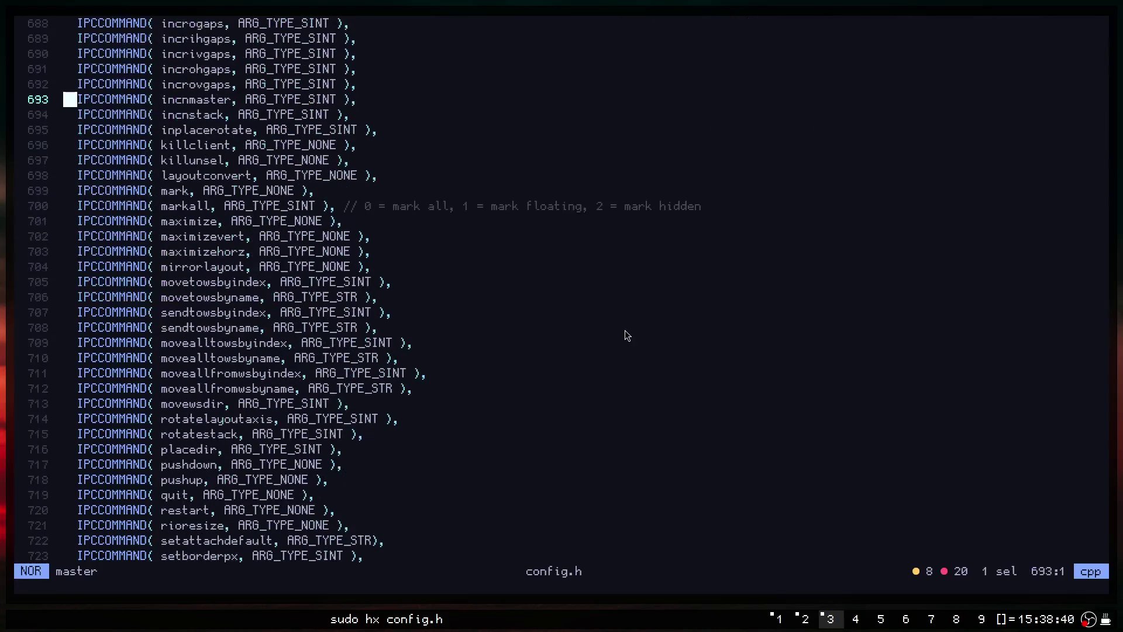
scroll(609, 339, "down", 7)
scroll(740, 329, "up", 20)
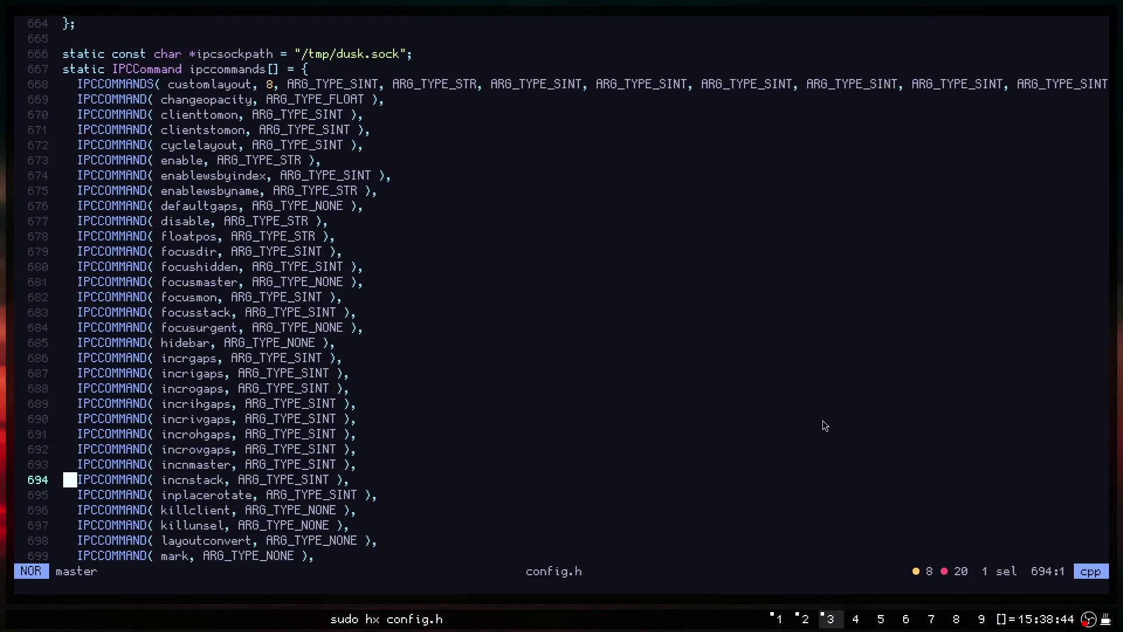
key("g")
key("g")
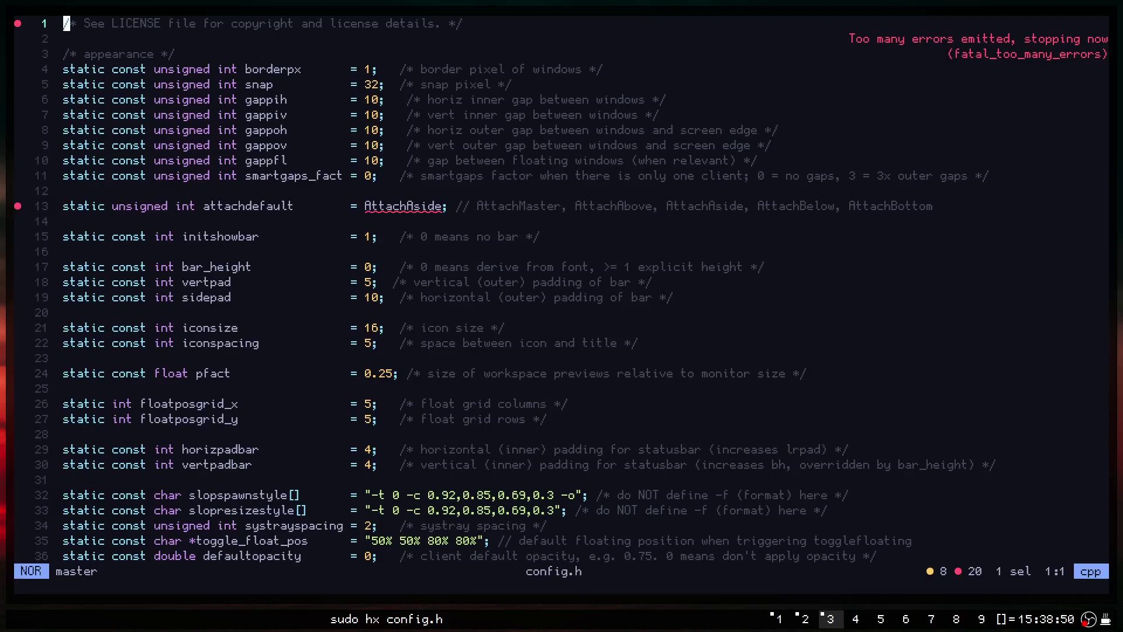
key("colon")
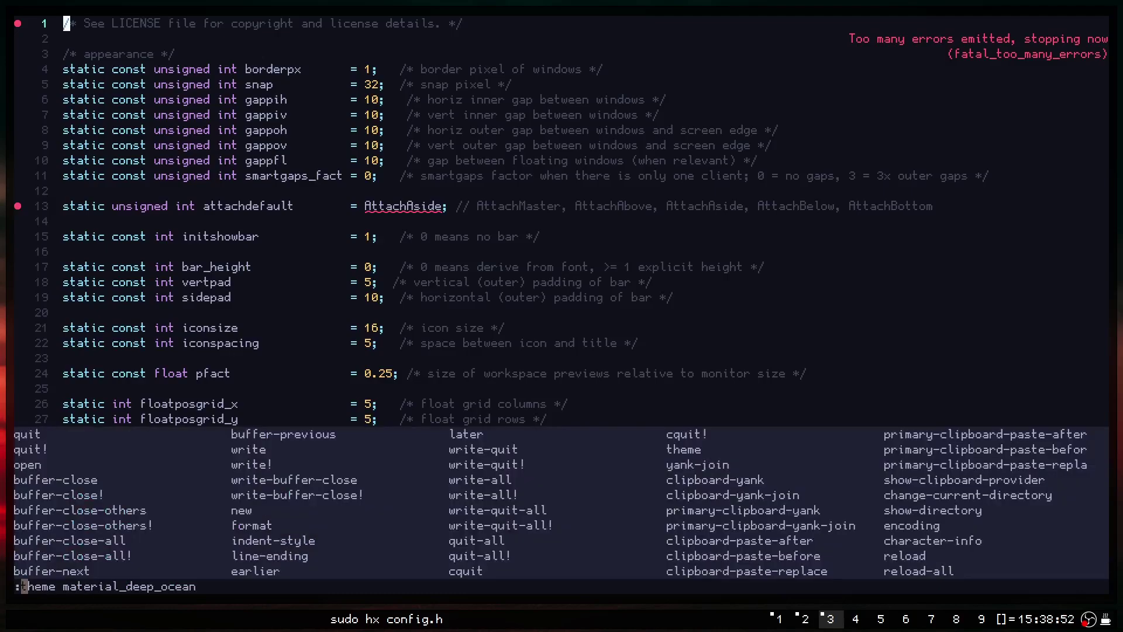
Save and quit config.h with :wq, then run a mistyped 'sudoi make install'.
type("wq")
key("Return")
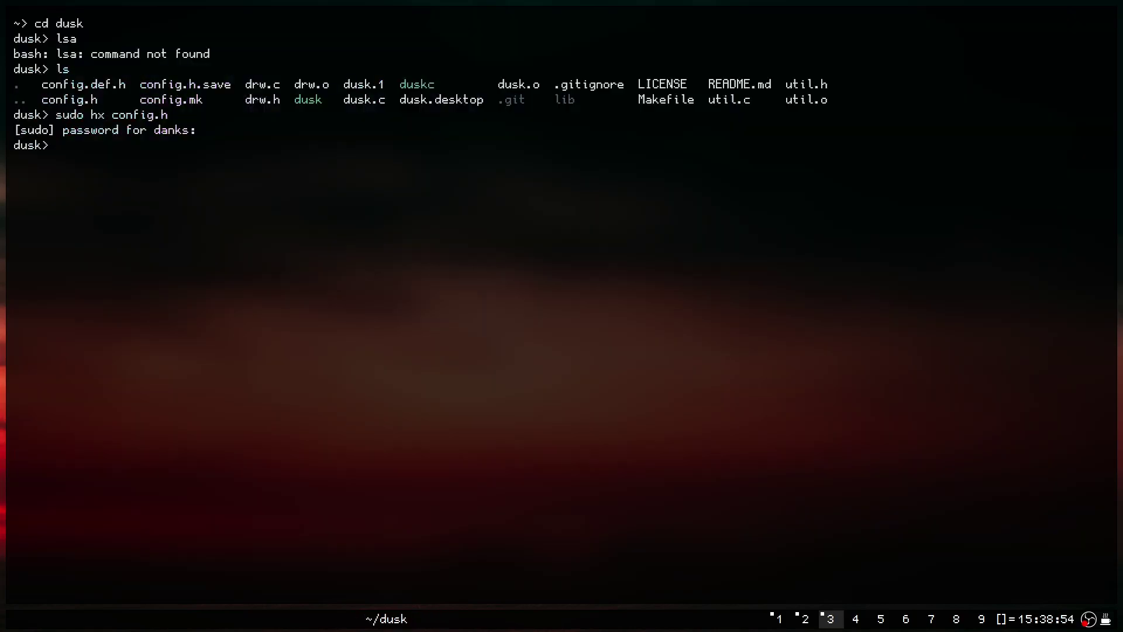
type("sudoi make install")
key("Return")
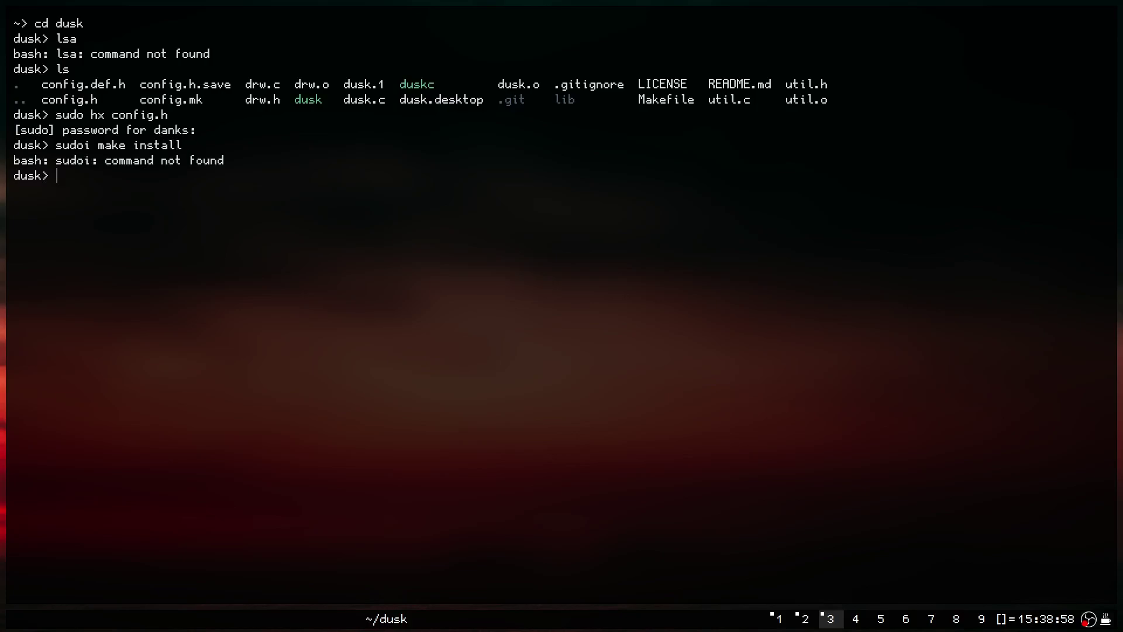
Rebuild and install dusk with sudo make install, entering the sudo password, then close the terminal.
type("sudo make install")
key("Return")
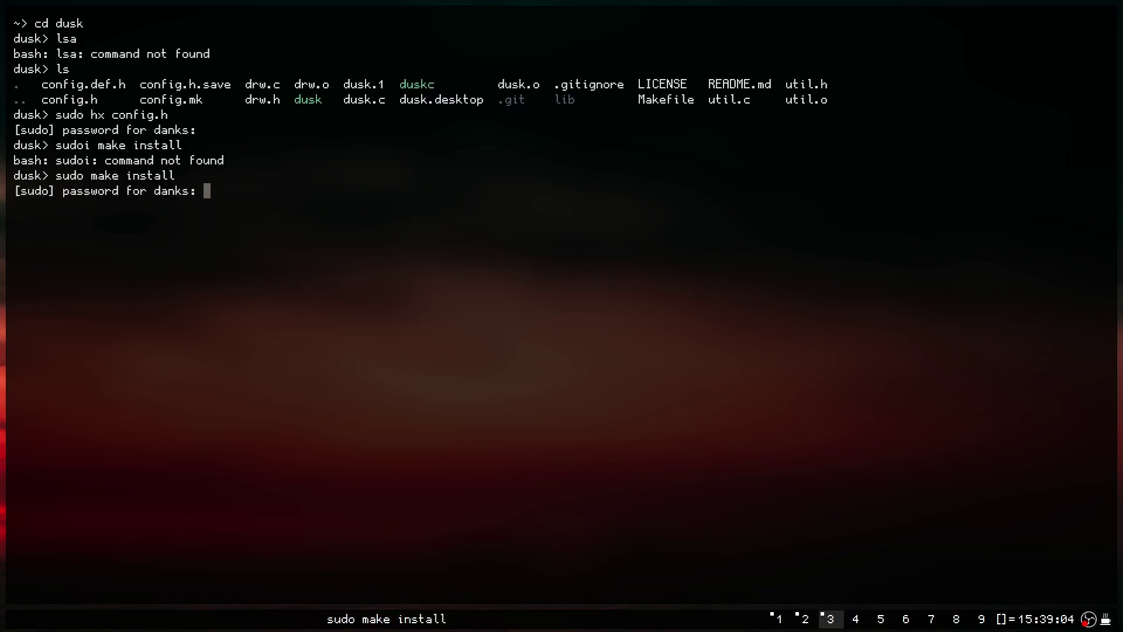
key("Return")
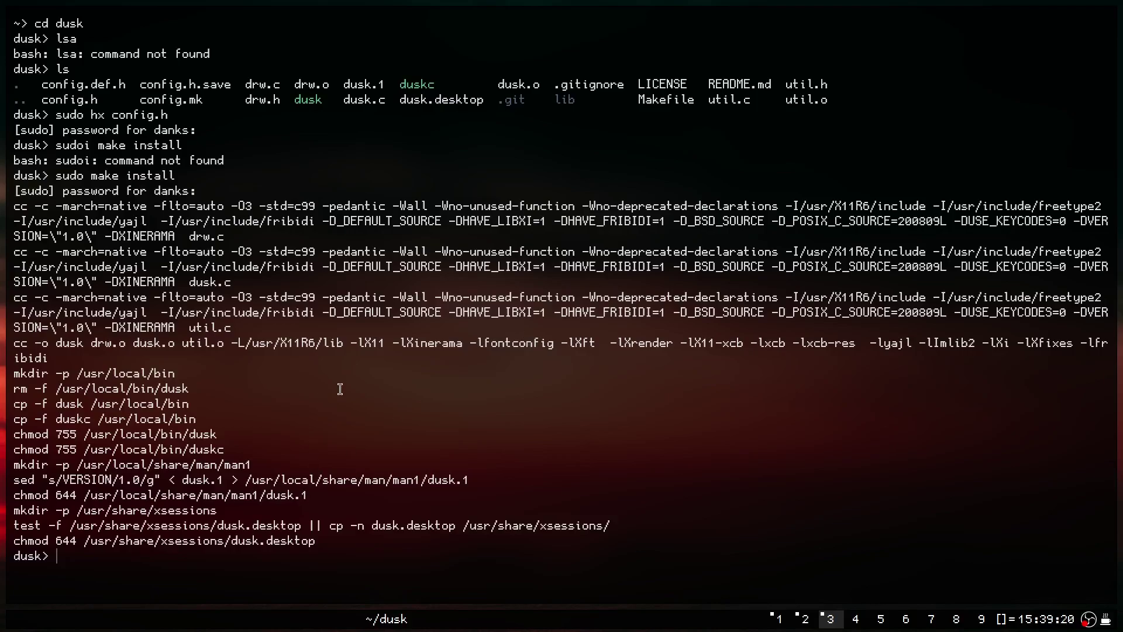
key("ctrl+d")
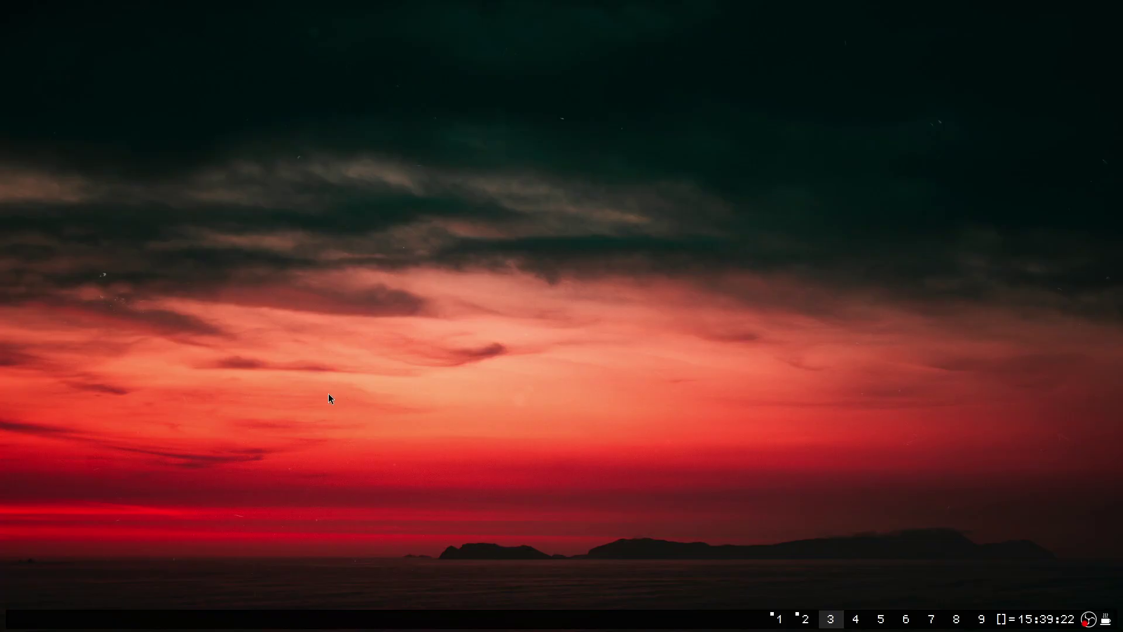
key("super+1")
key("super+2")
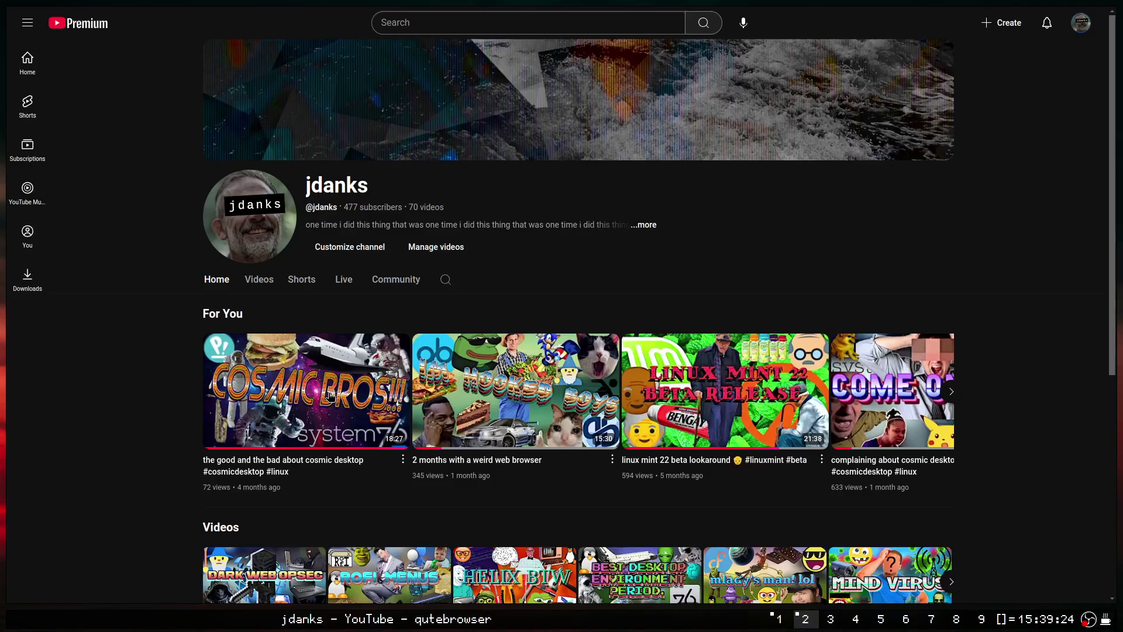
key("super+3")
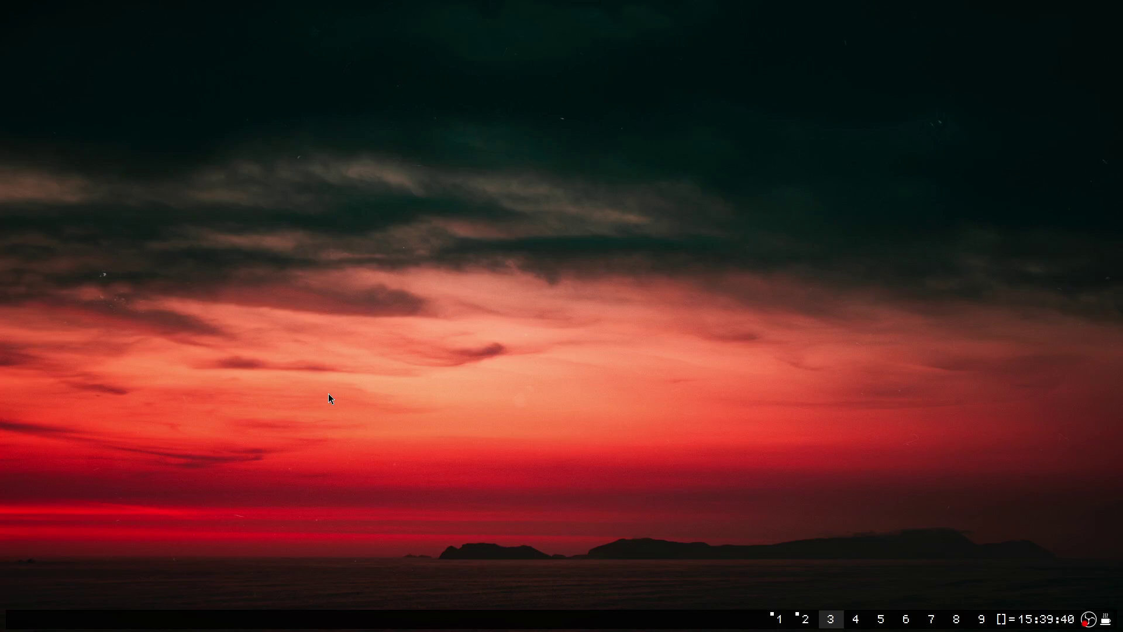
Run fastfetch (ff) in a new terminal, highlight its Theme line, and close the terminal.
key("super+Return")
type("ff")
key("Return")
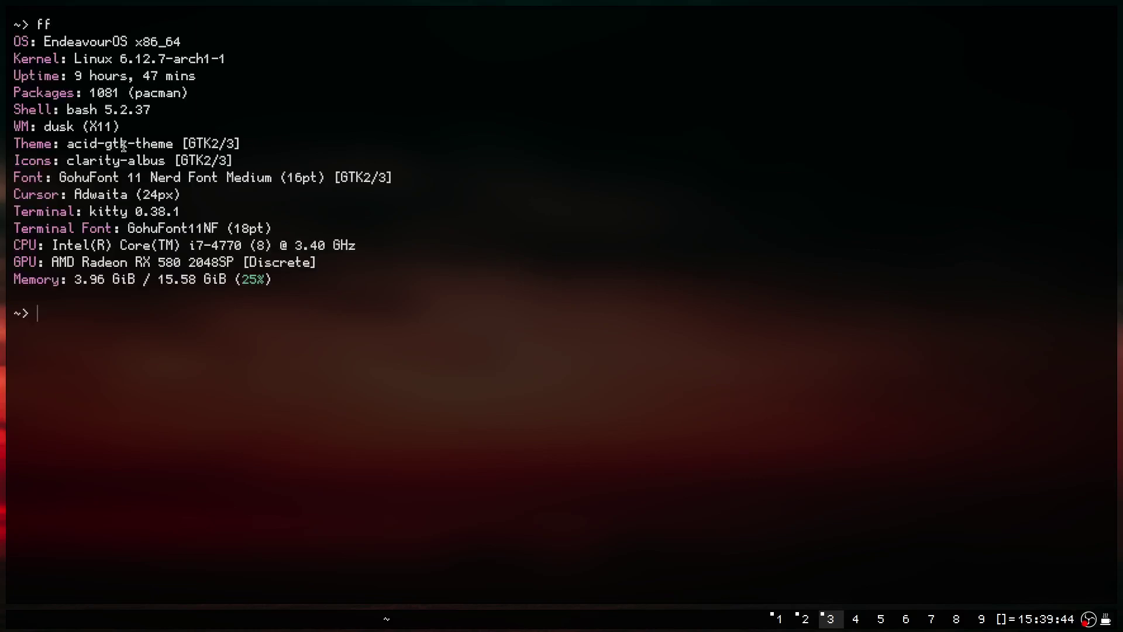
left_click_drag(178, 146, 14, 143)
key("super+shift+q")
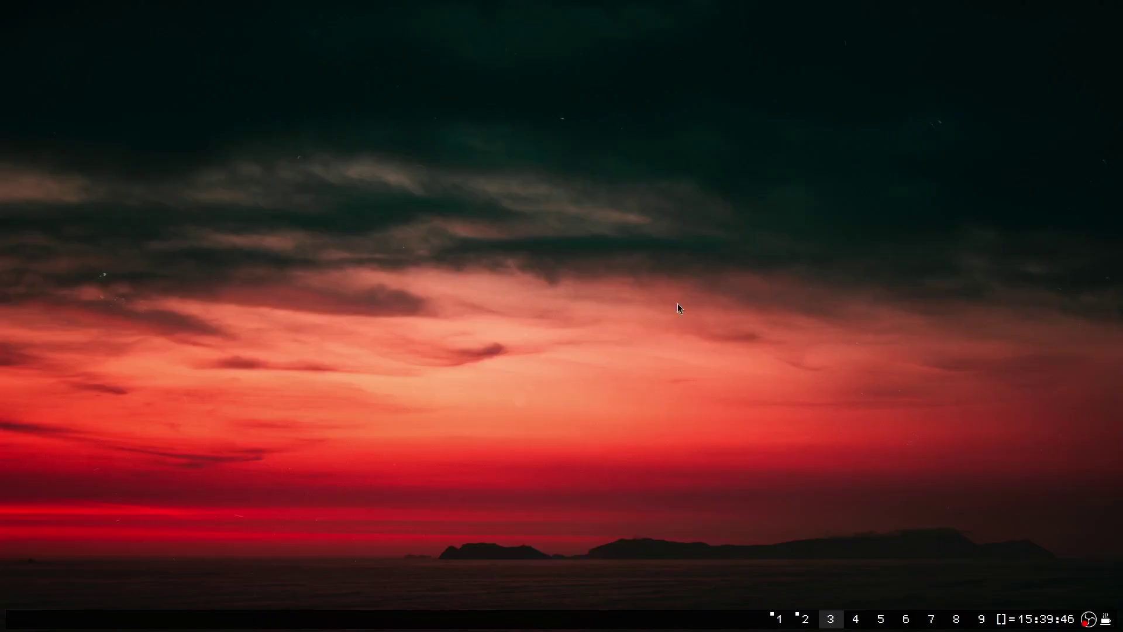
Open the file manager on the home folder, float it mid-screen, then close it.
key("super+e")
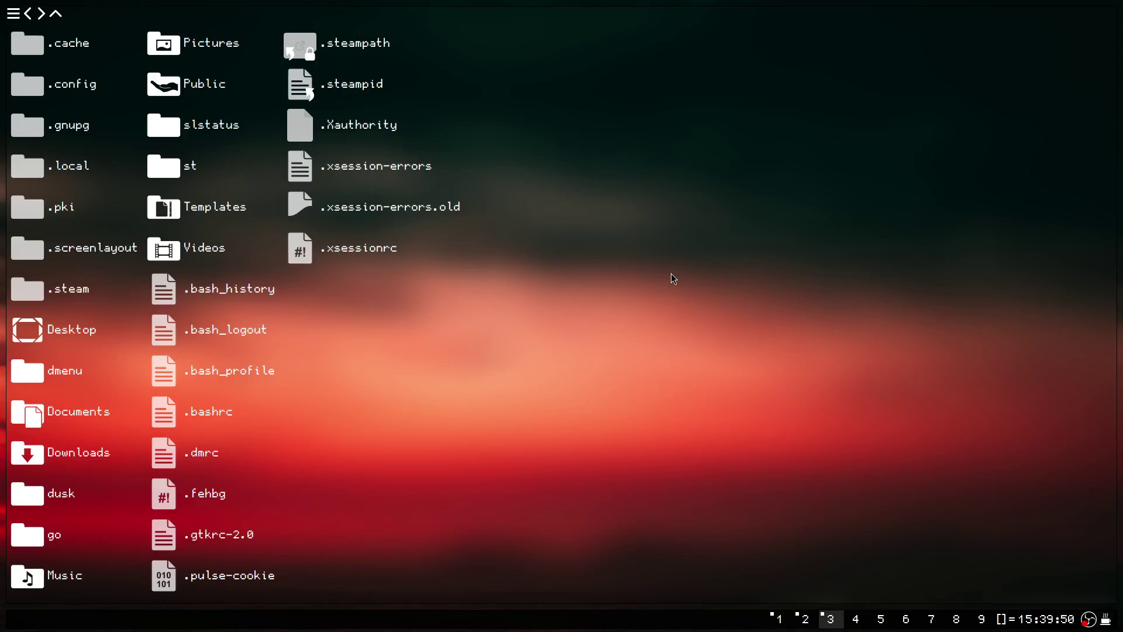
left_click_drag(891, 569, 725, 369)
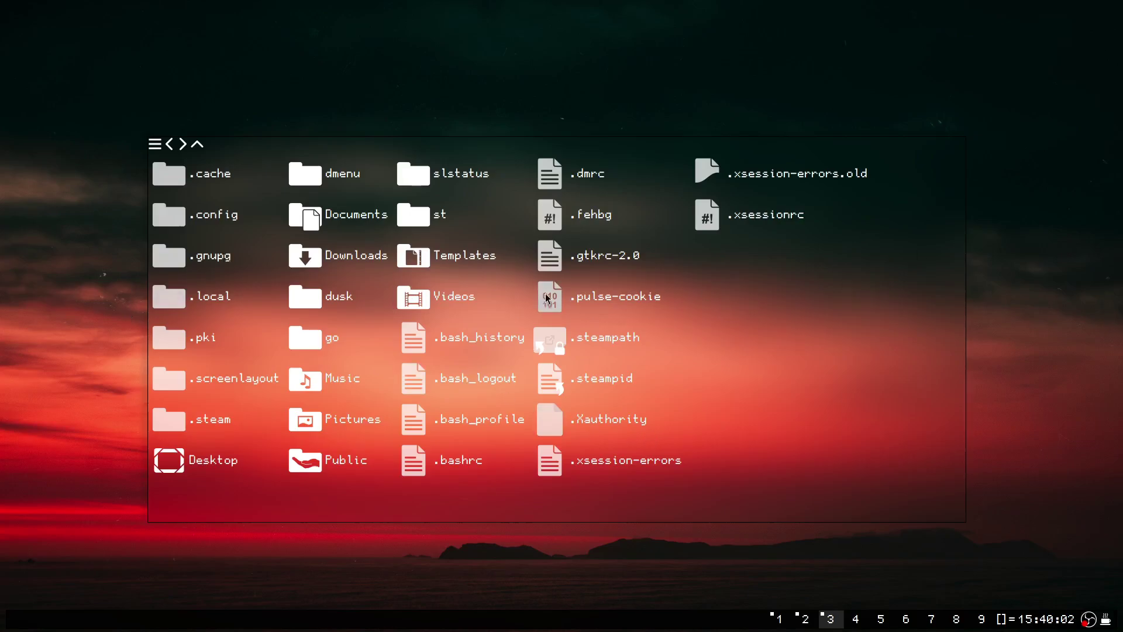
key("super+shift+c")
Show the fastfetch system summary again, close the terminal, and toggle the application launcher.
key("super+Return")
type("ff")
key("Return")
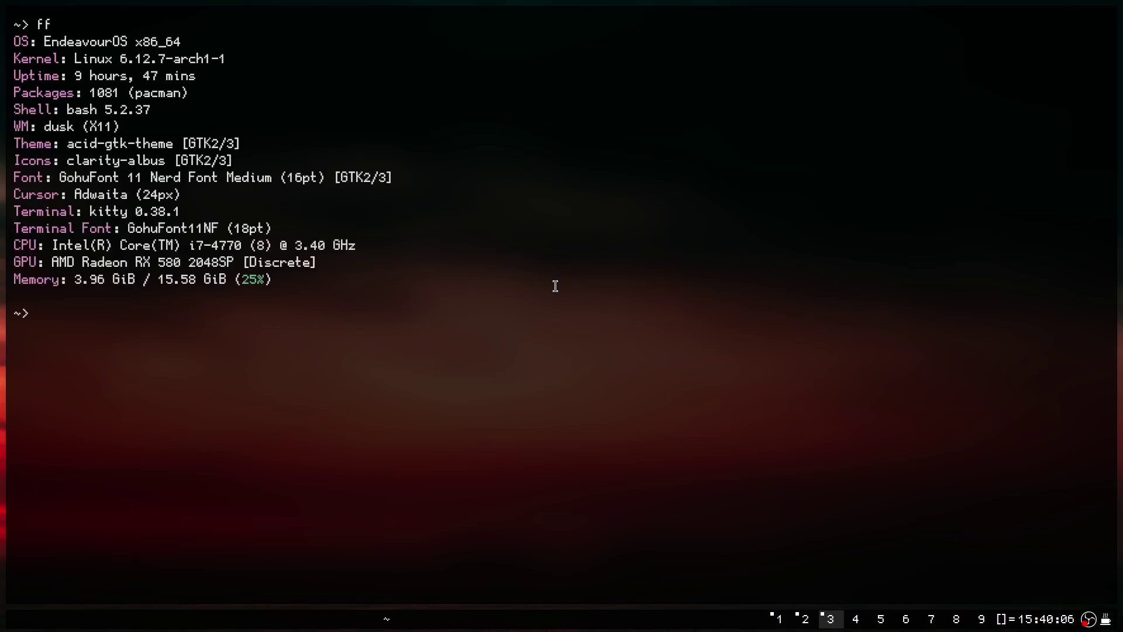
key("super+q")
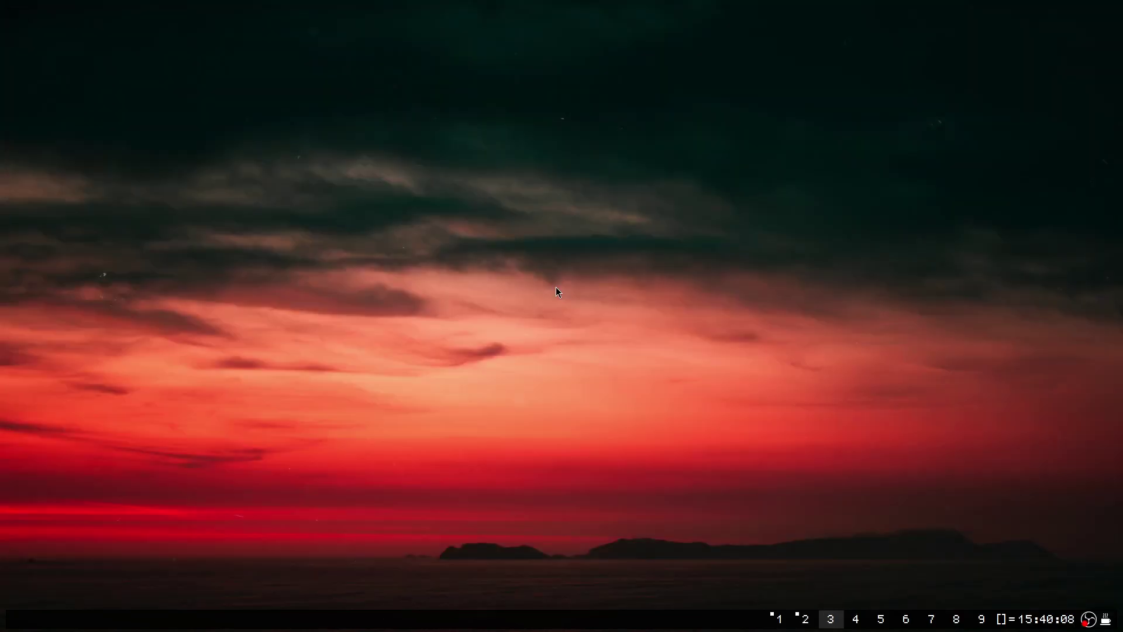
key("super+d")
key("Escape")
key("super+d")
type("nw")
key("Return")
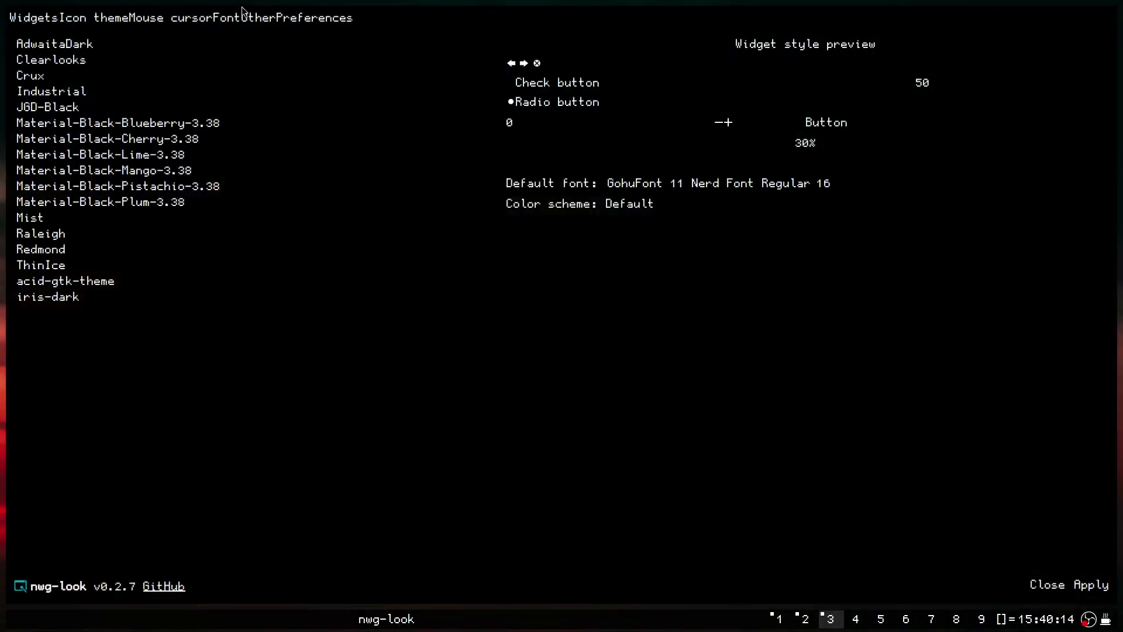
left_click(77, 18)
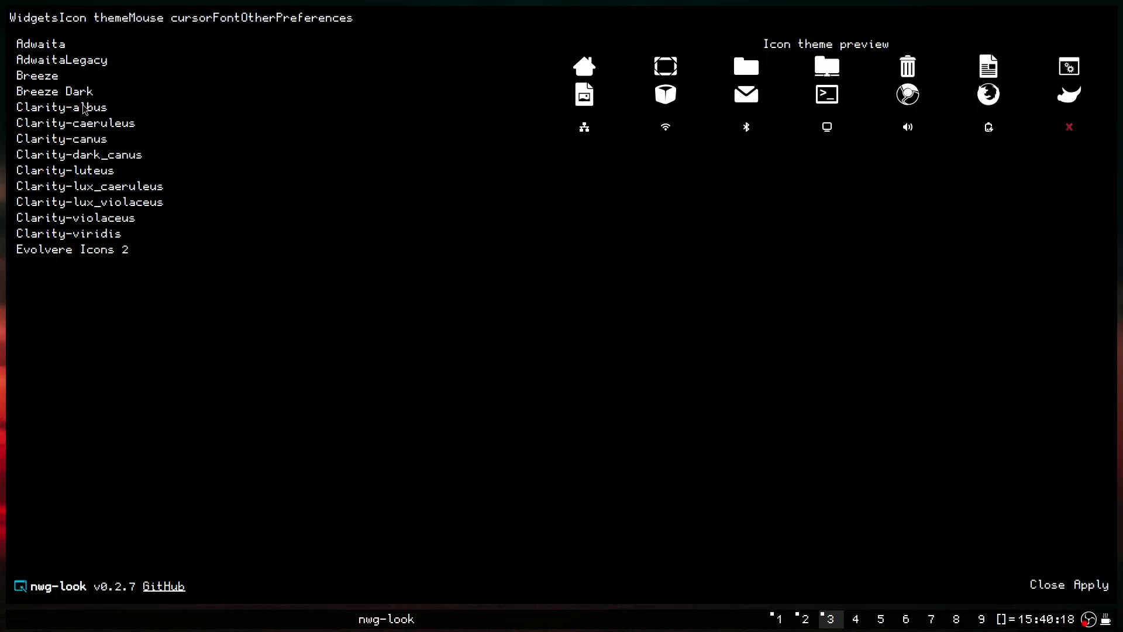
left_click(80, 139)
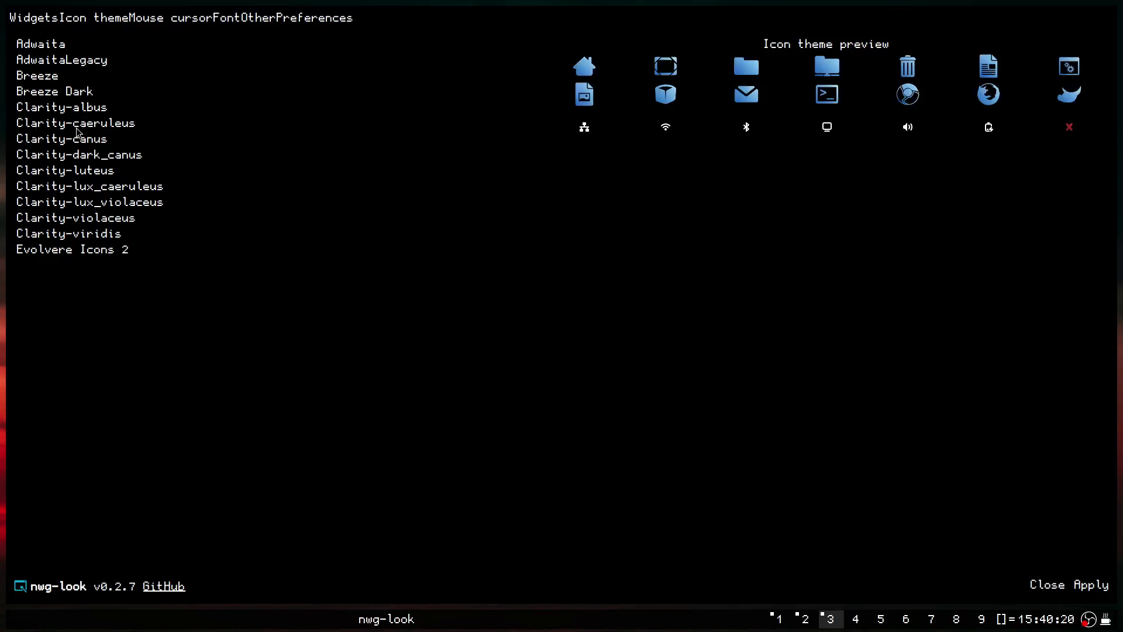
left_click(82, 154)
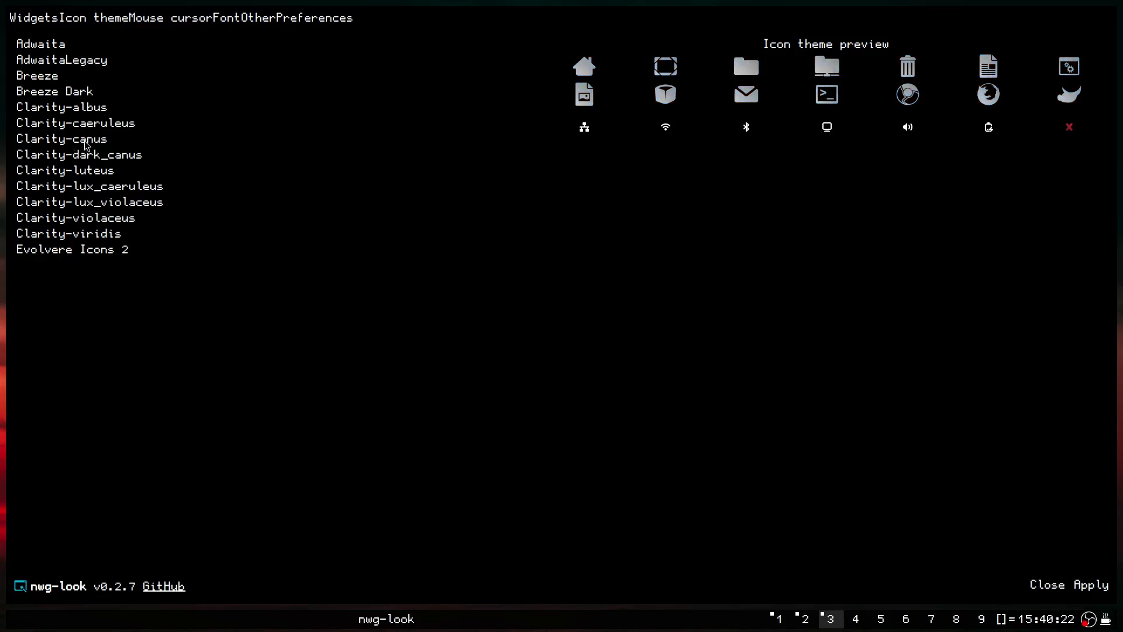
left_click(85, 170)
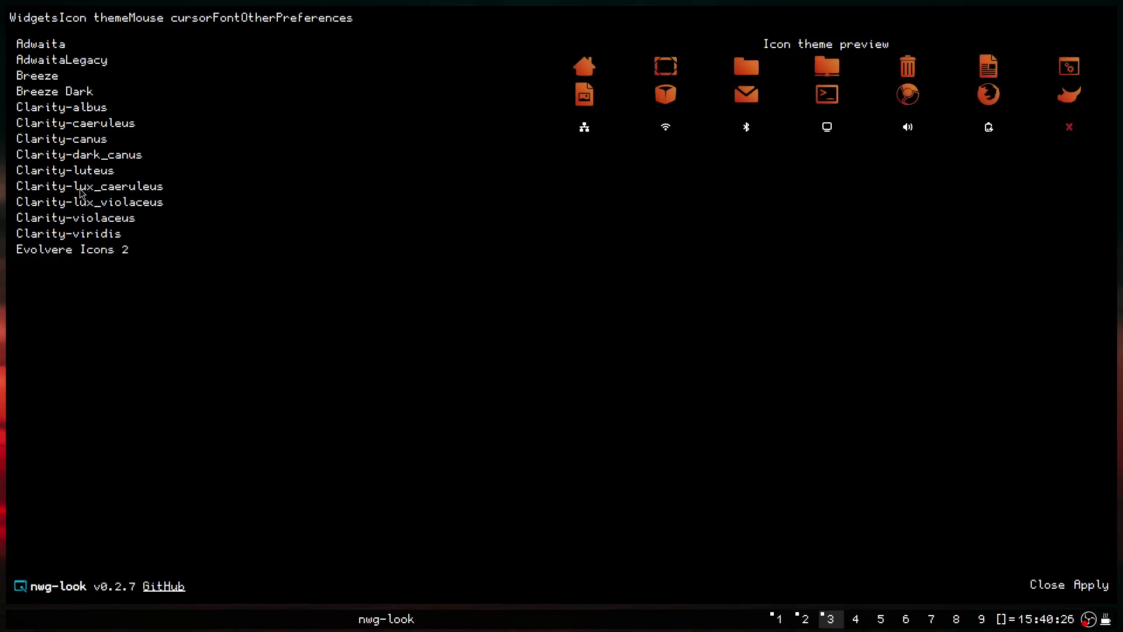
left_click(82, 189)
left_click(84, 173)
left_click(128, 204)
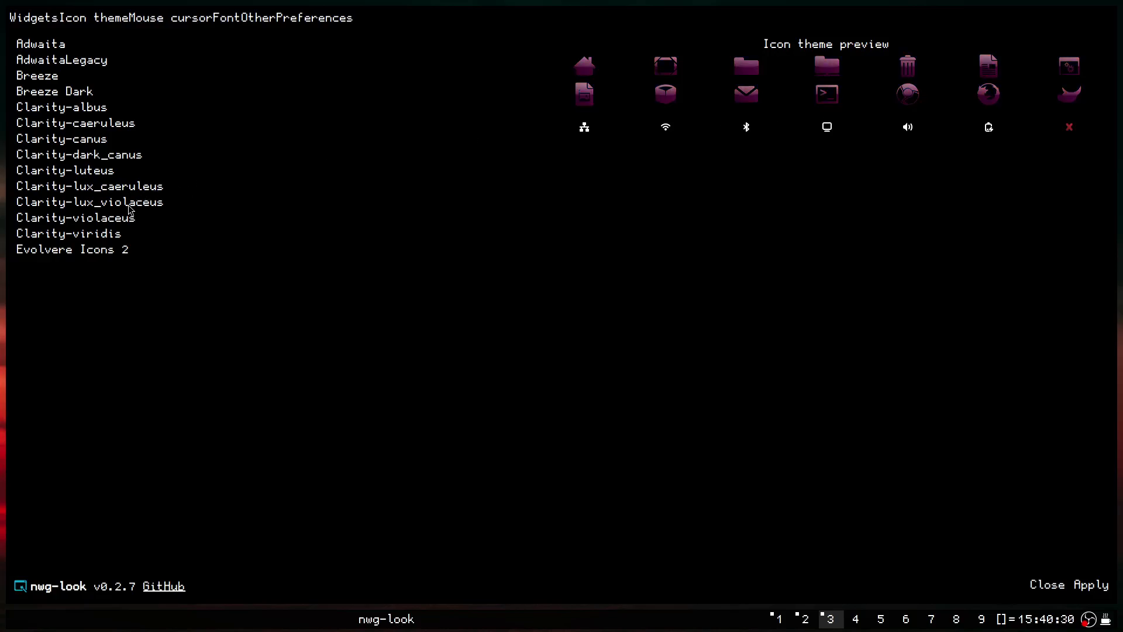
left_click(102, 233)
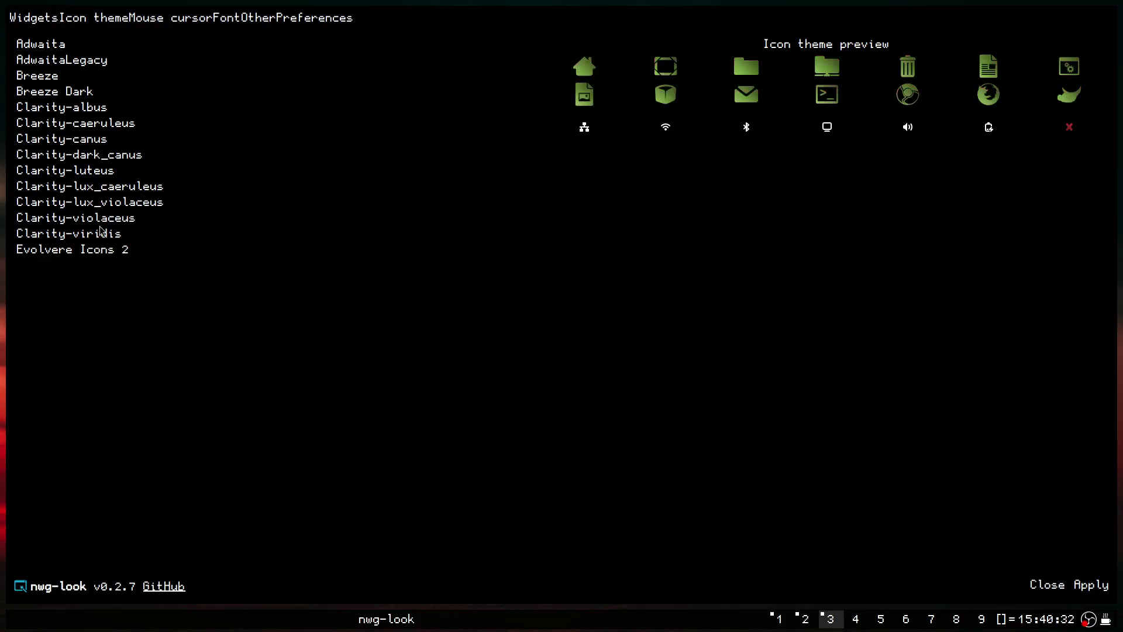
left_click(100, 219)
left_click(89, 253)
left_click(87, 204)
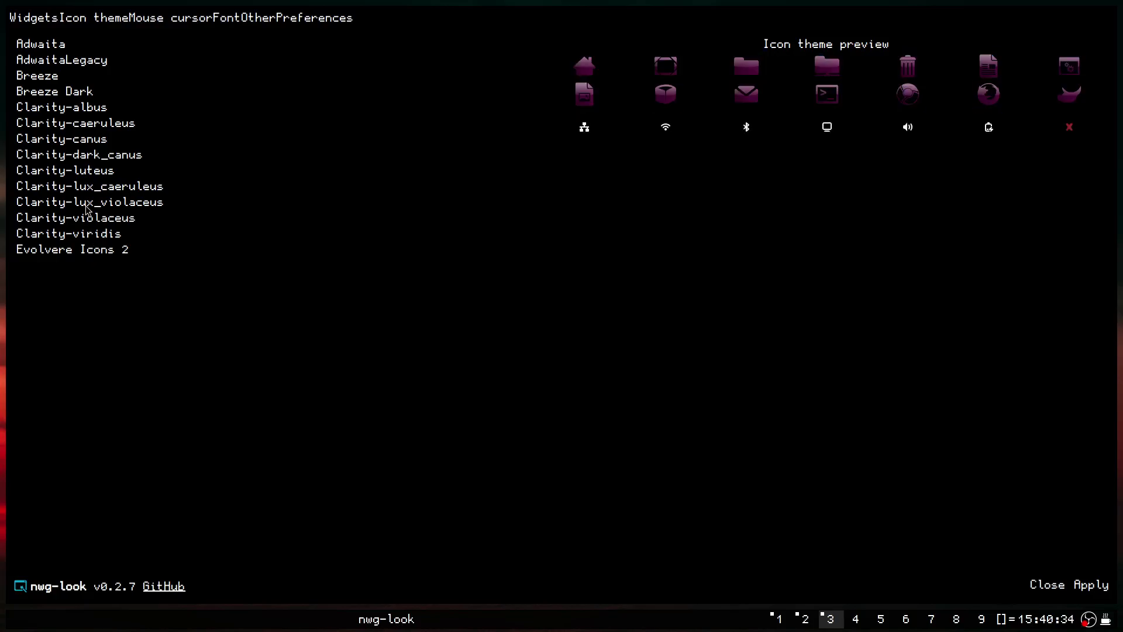
left_click(93, 174)
left_click(86, 119)
left_click(81, 88)
left_click(61, 59)
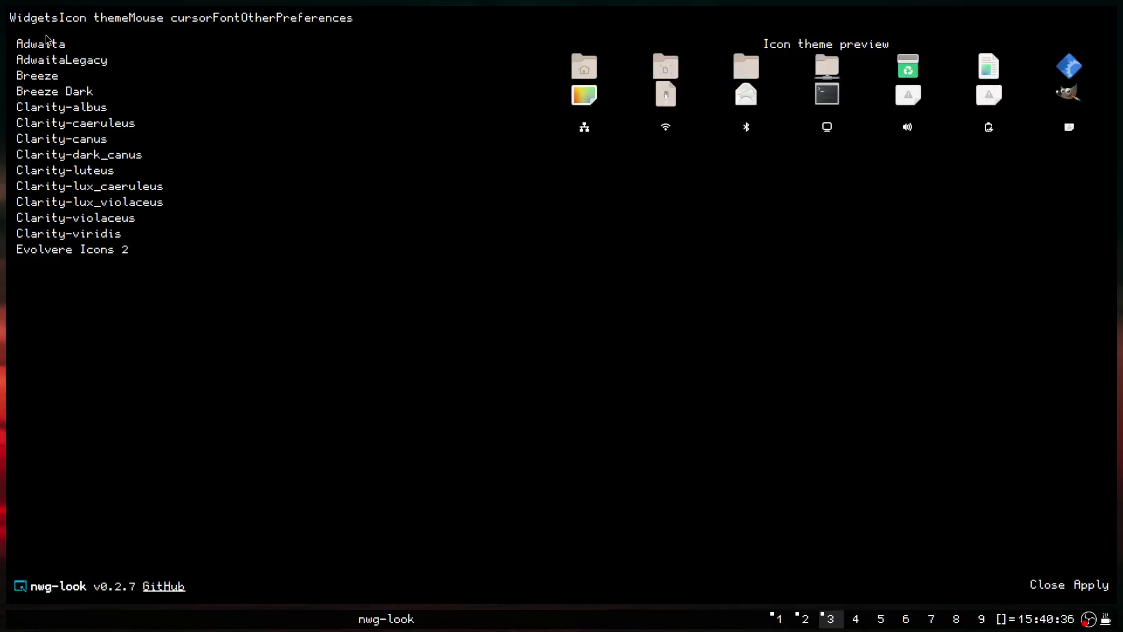
left_click(61, 89)
left_click(63, 110)
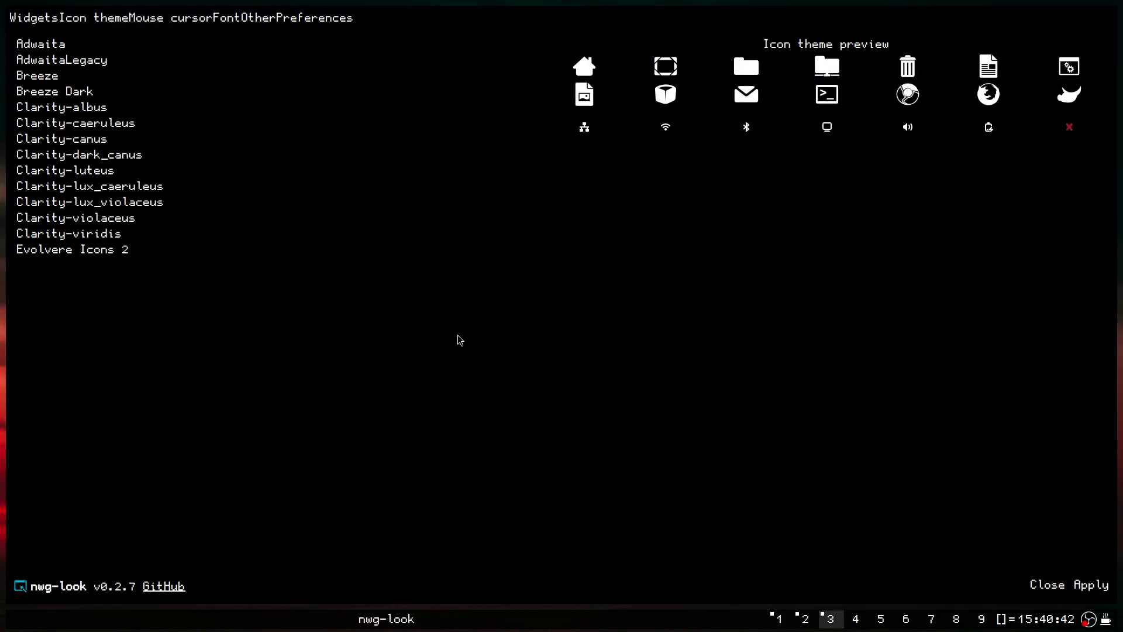
key("super+shift+q")
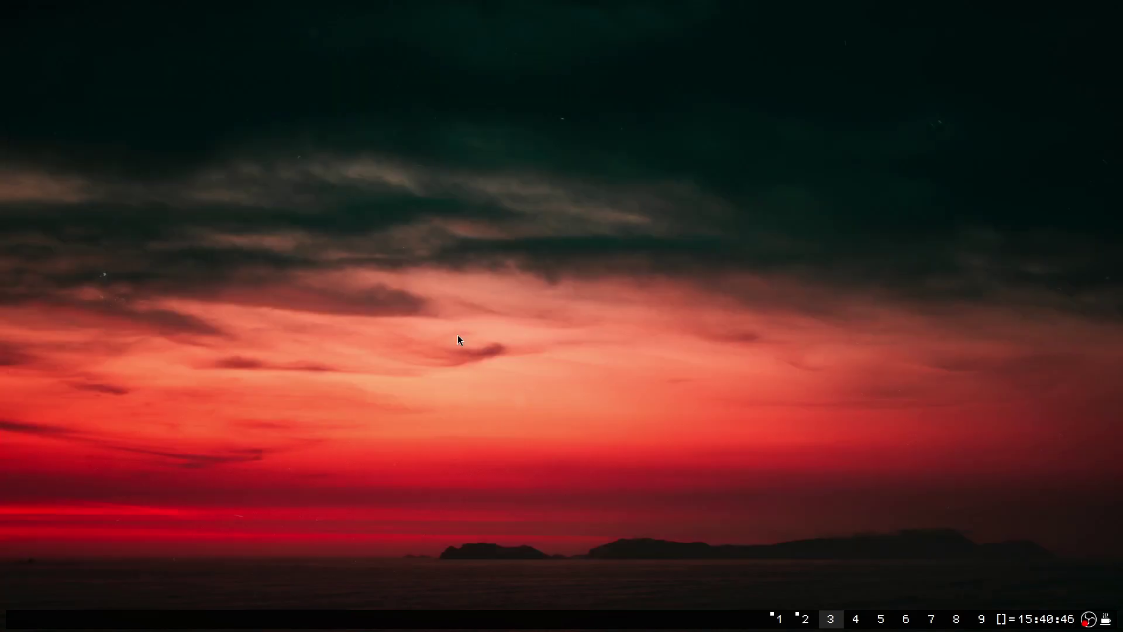
key("super+Return")
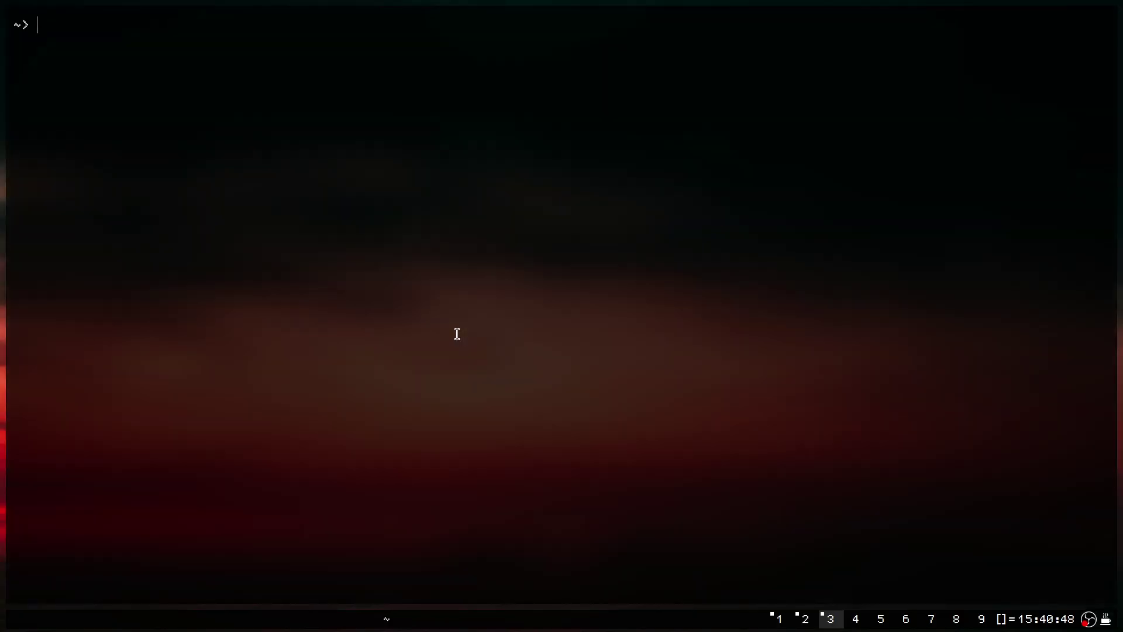
type("ff")
key("Return")
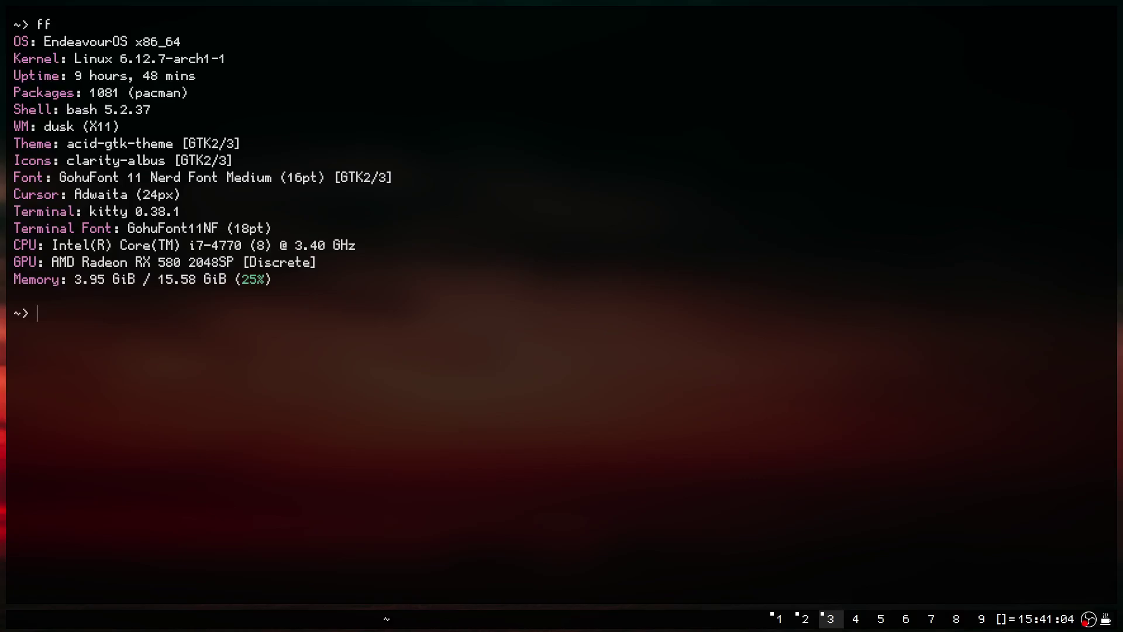
key("ctrl+d")
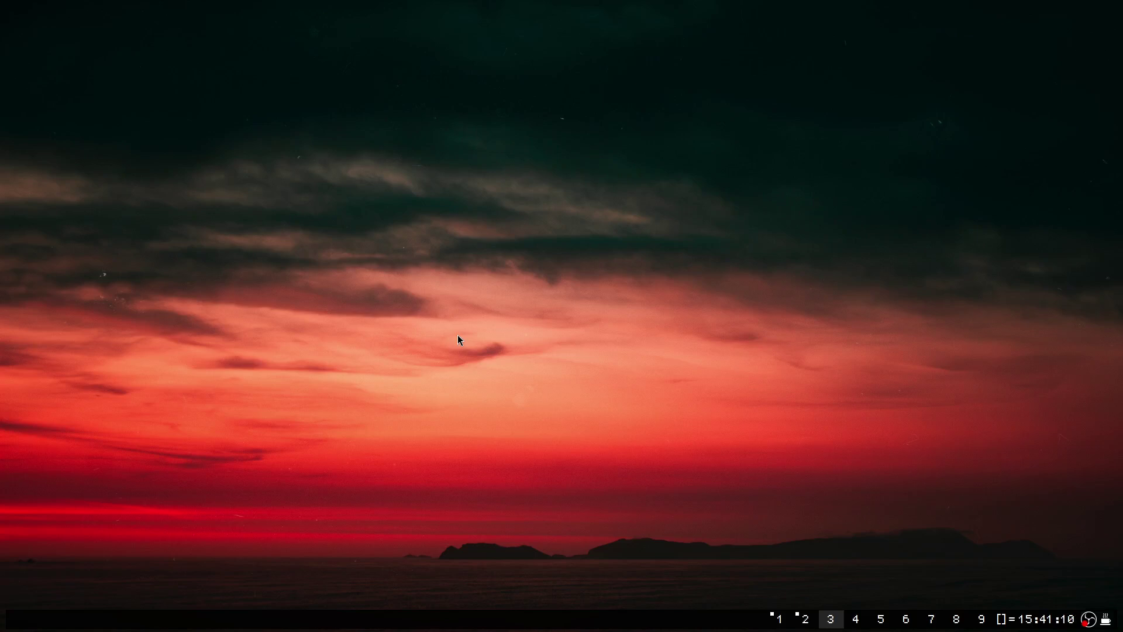
key("super+w")
key("Escape")
key("alt+Tab")
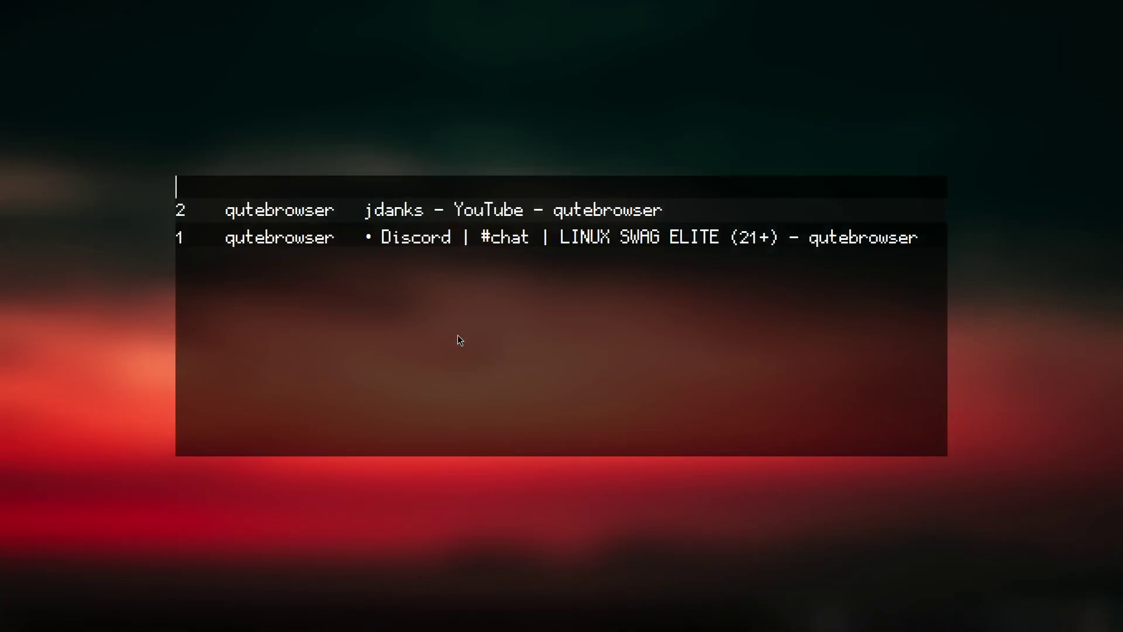
key("Escape")
key("super+period")
key("Escape")
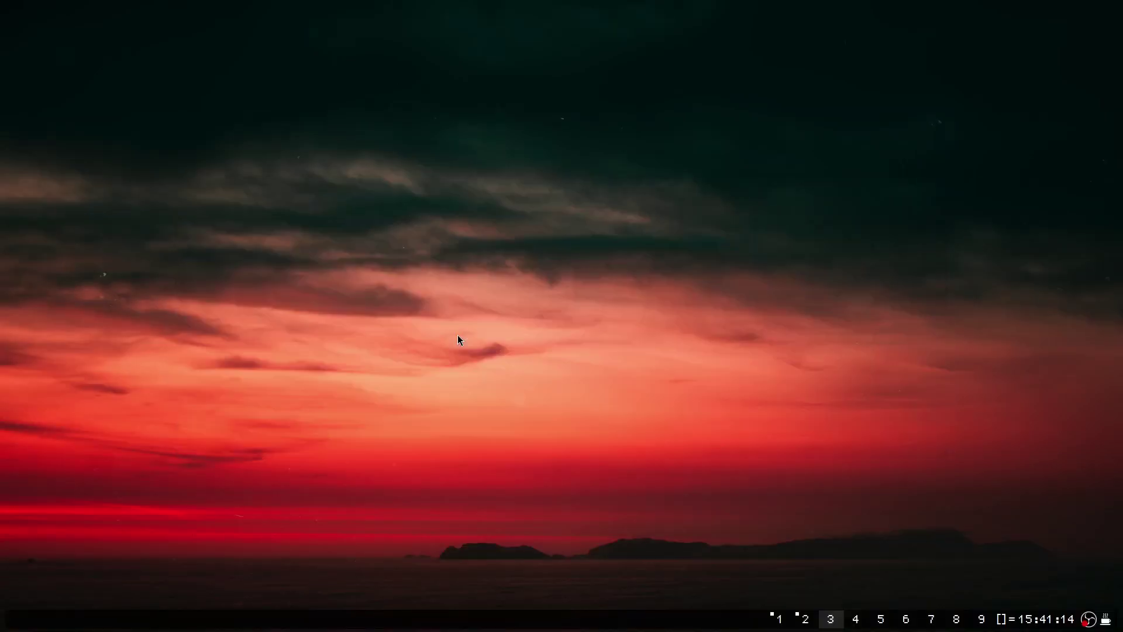
key("super+d")
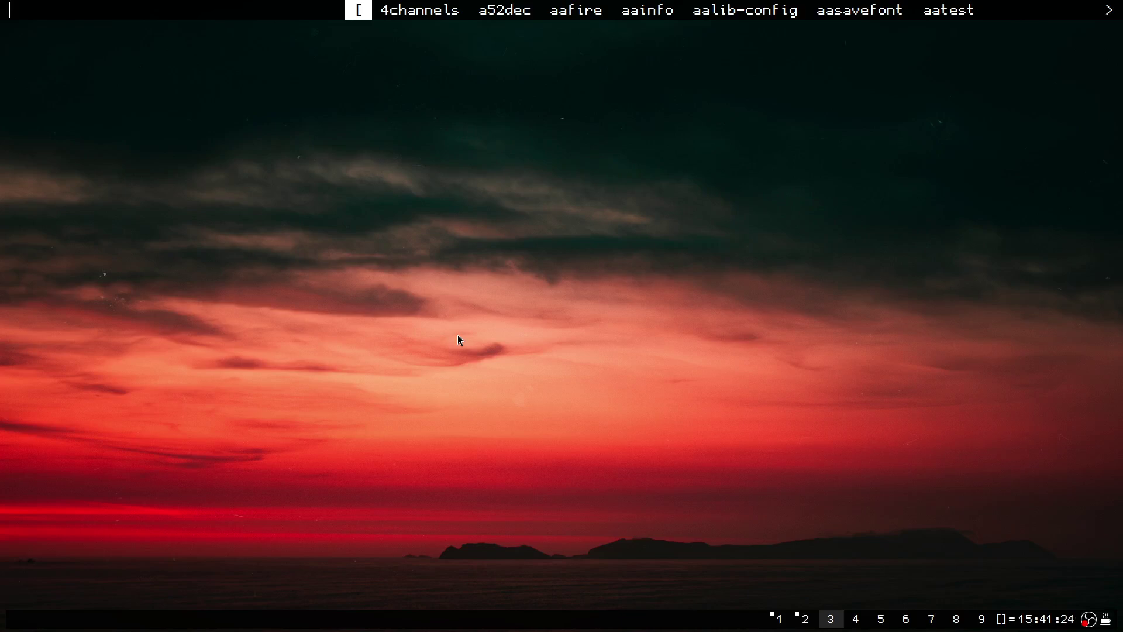
key("Escape")
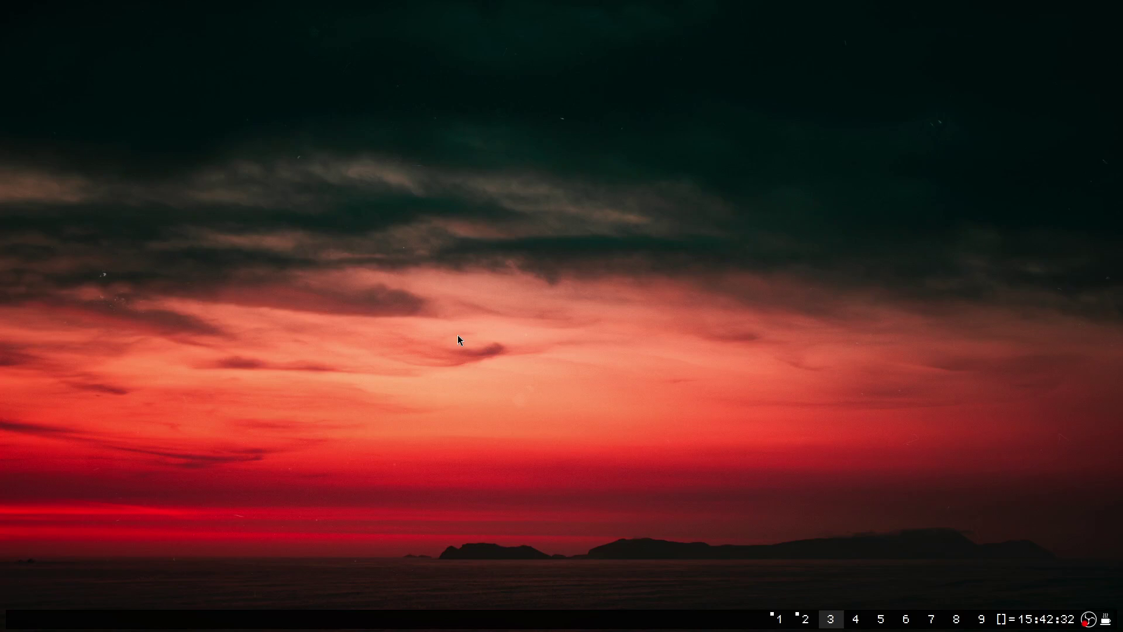
key("super+2")
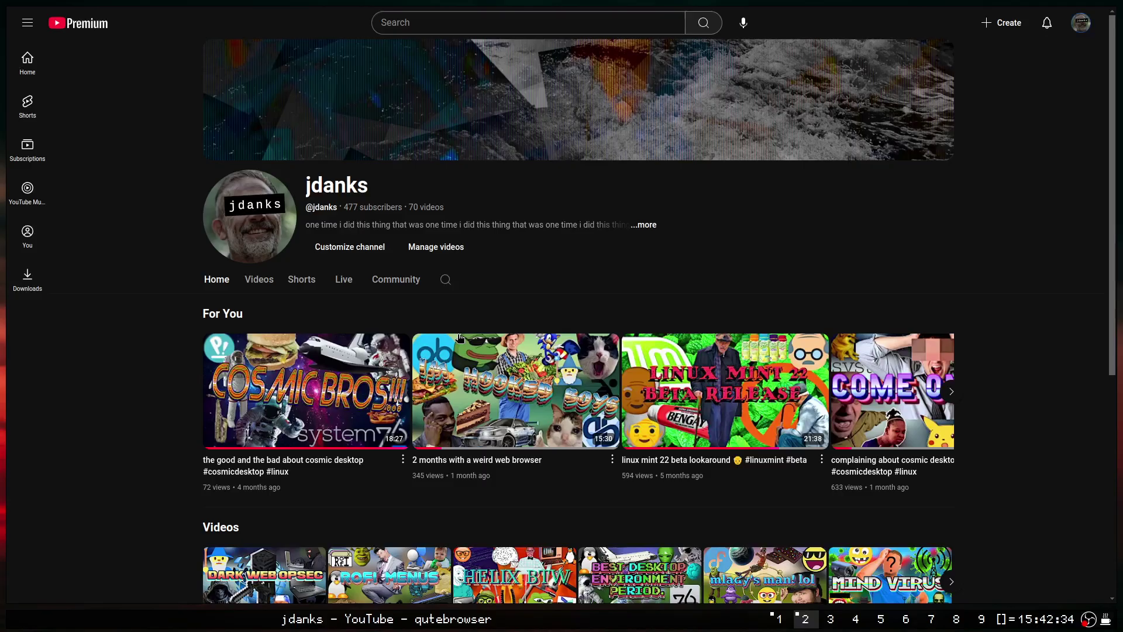
key("super+3")
key("super+1")
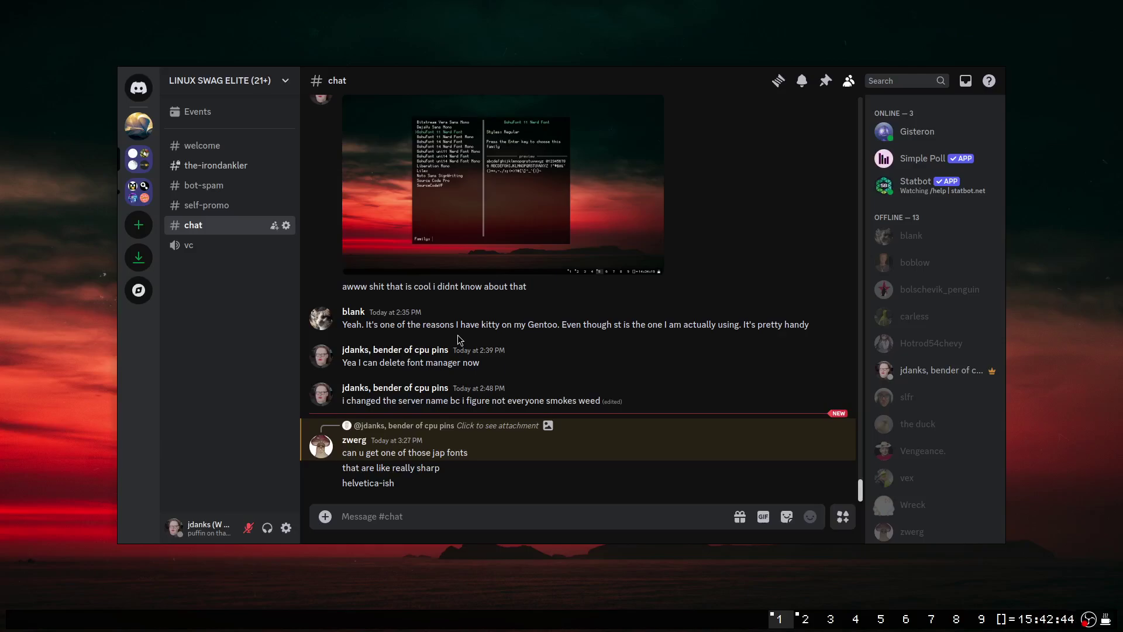
key("super+2")
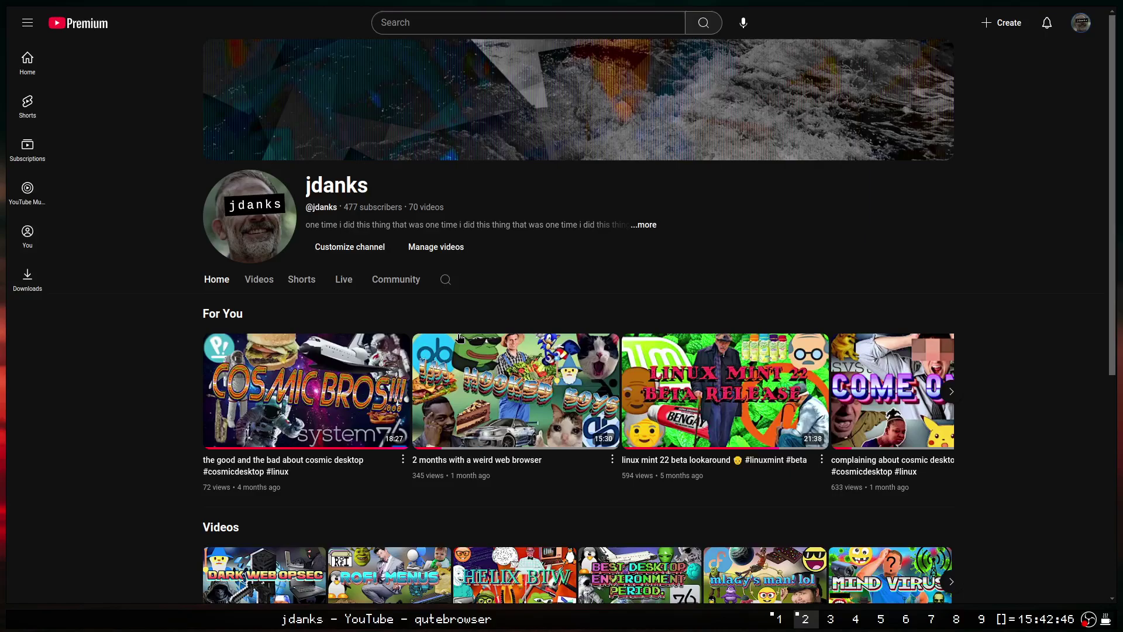
key("super+3")
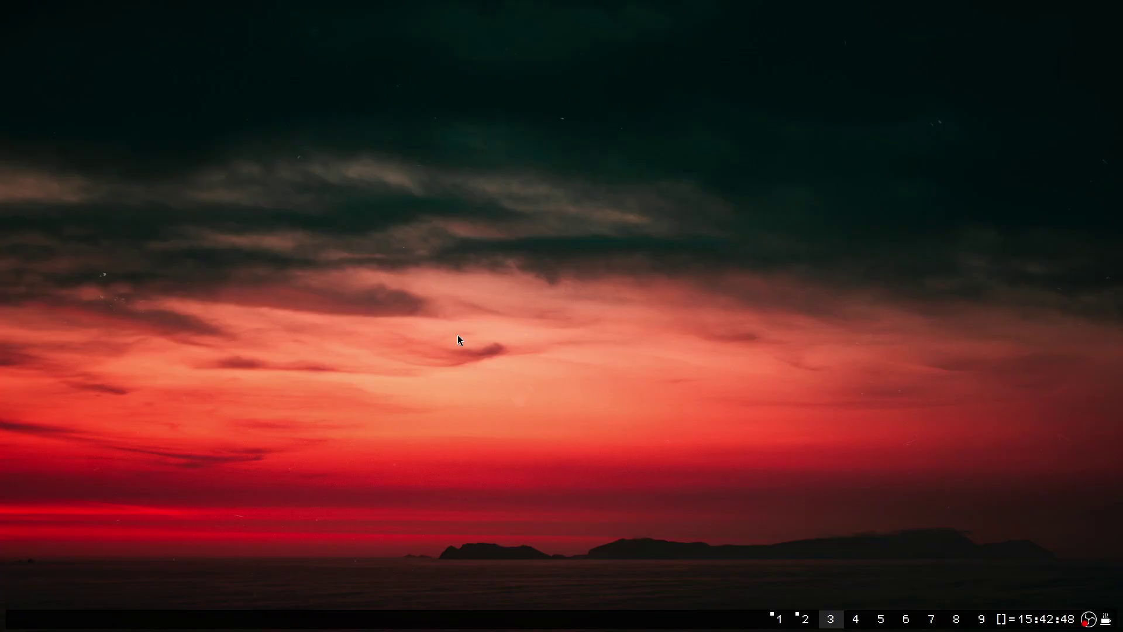